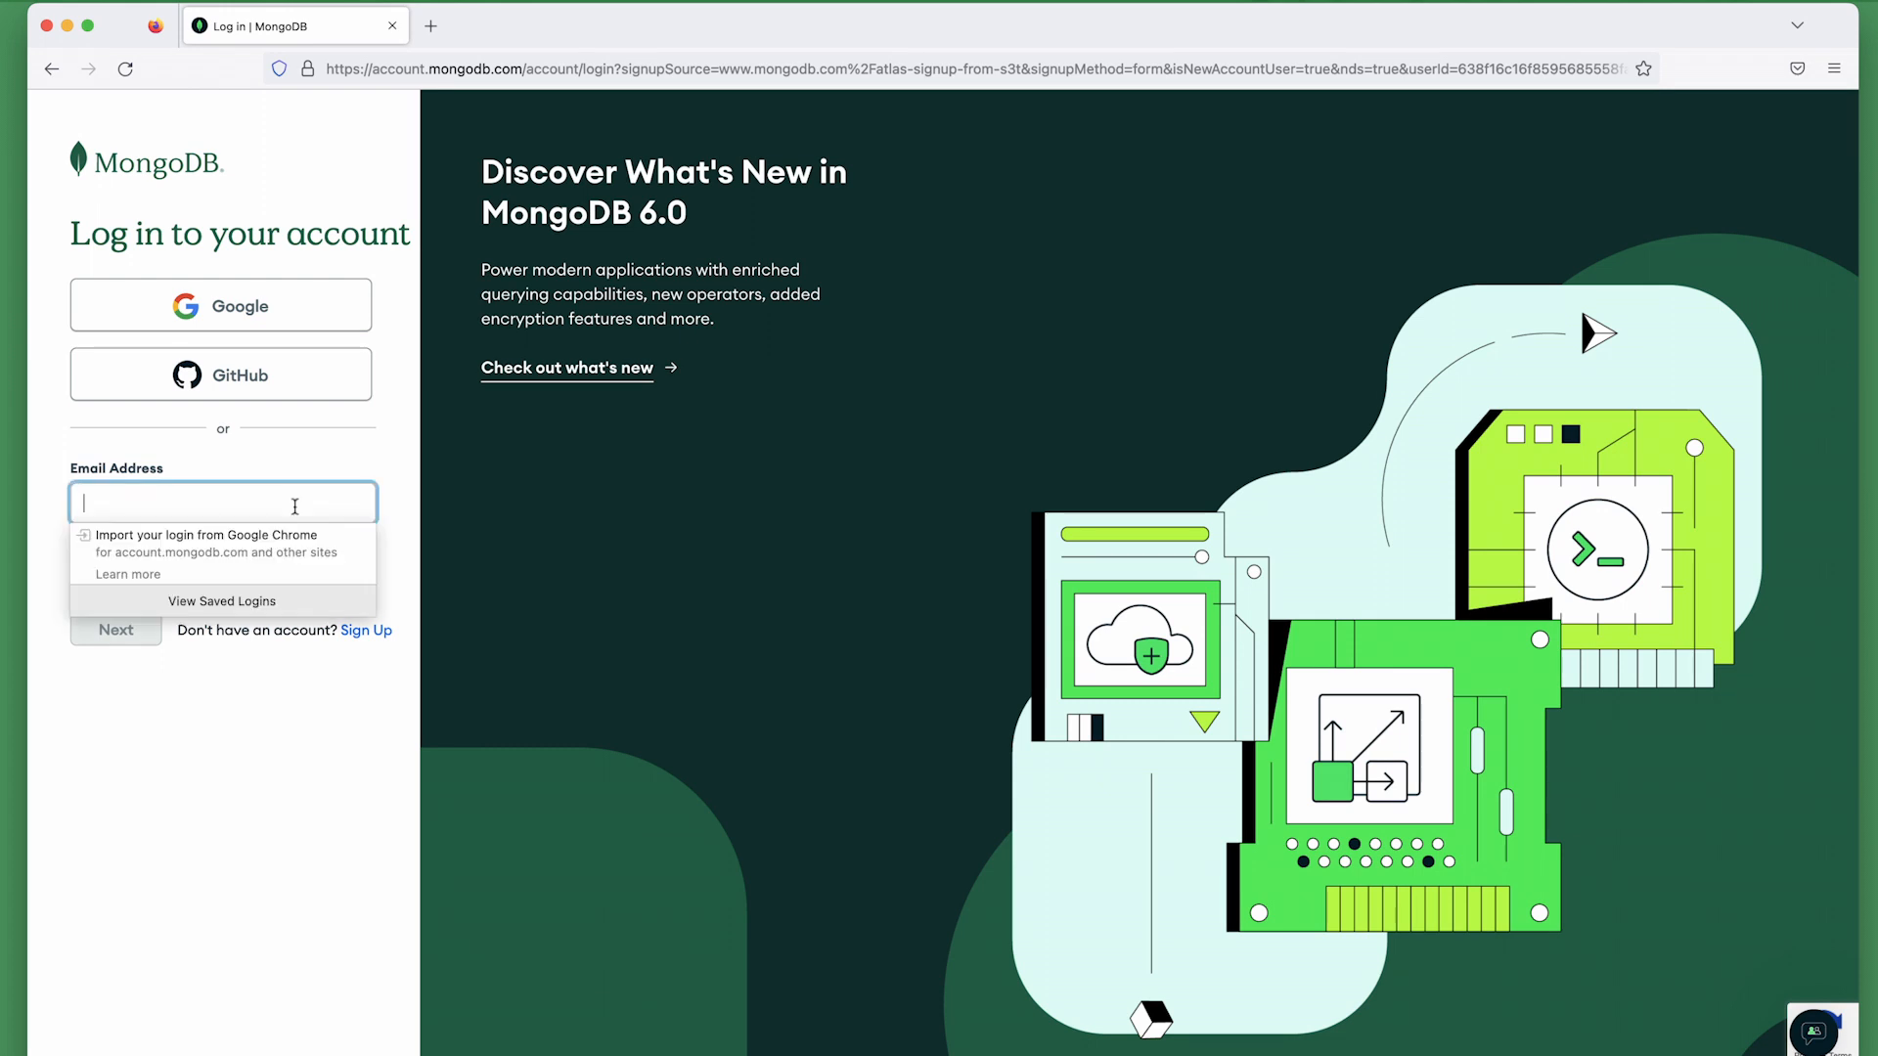
Log in to the MongoDB account with the account's email address and password
{"action": "key", "text": "super+v"}
{"action": "left_click", "coordinate": [92, 634]}
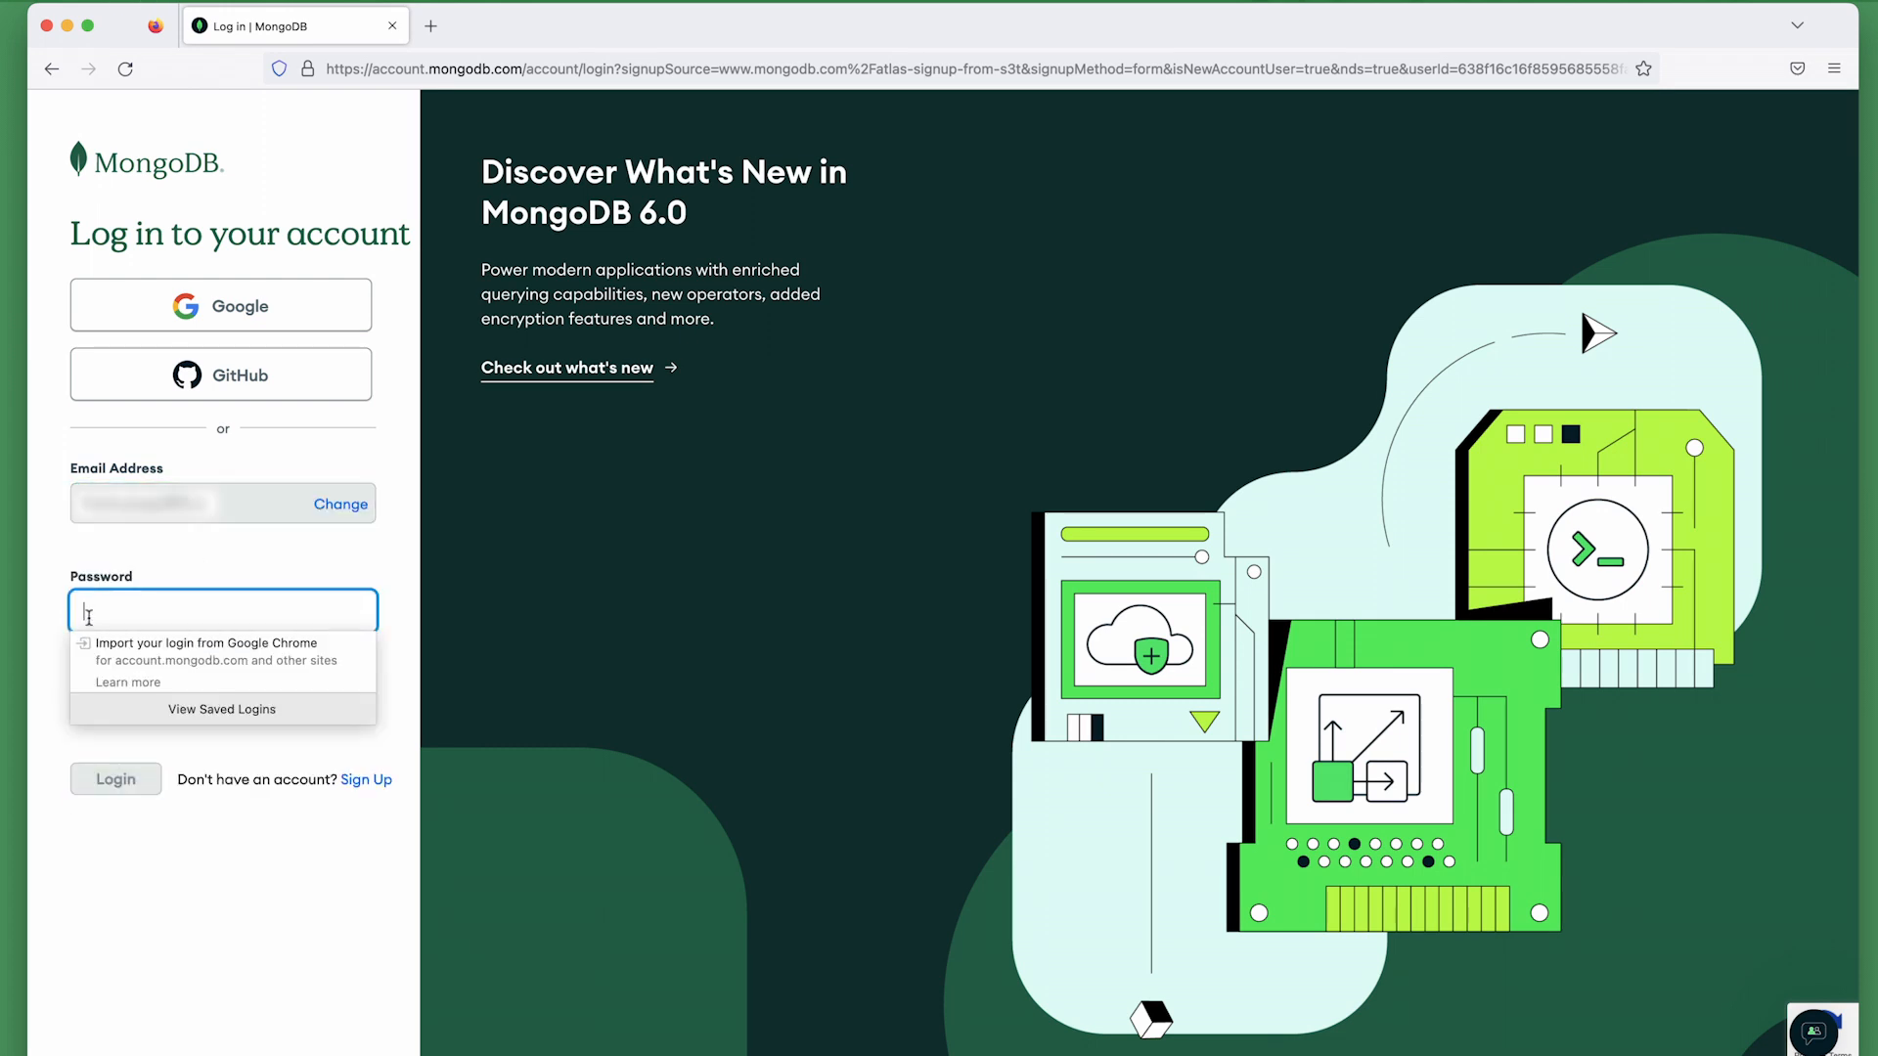
{"action": "key", "text": "super+v"}
{"action": "left_click", "coordinate": [130, 776]}
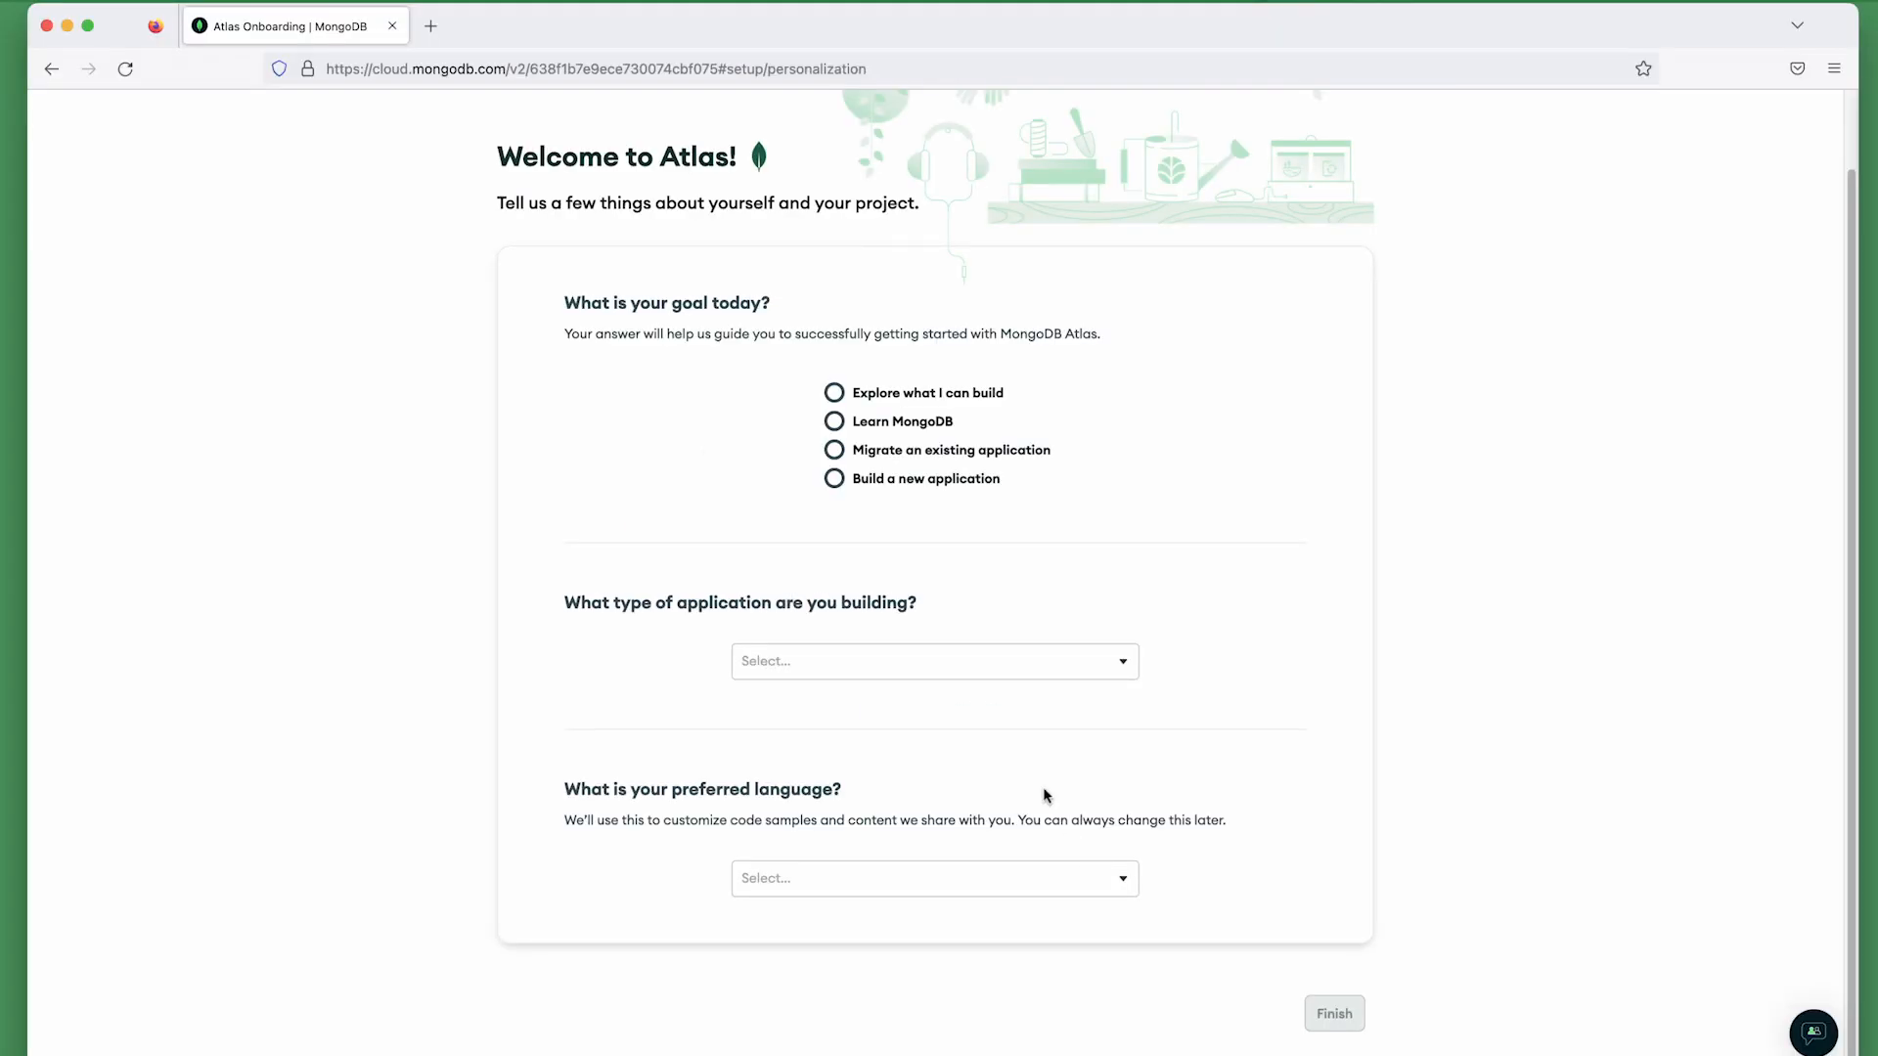
Complete the Atlas onboarding survey with Migrate an existing application, Content Management and JavaScript as the answers
{"action": "left_click", "coordinate": [833, 449]}
{"action": "left_click", "coordinate": [1092, 658]}
{"action": "left_click", "coordinate": [1075, 772]}
{"action": "left_click", "coordinate": [1130, 880]}
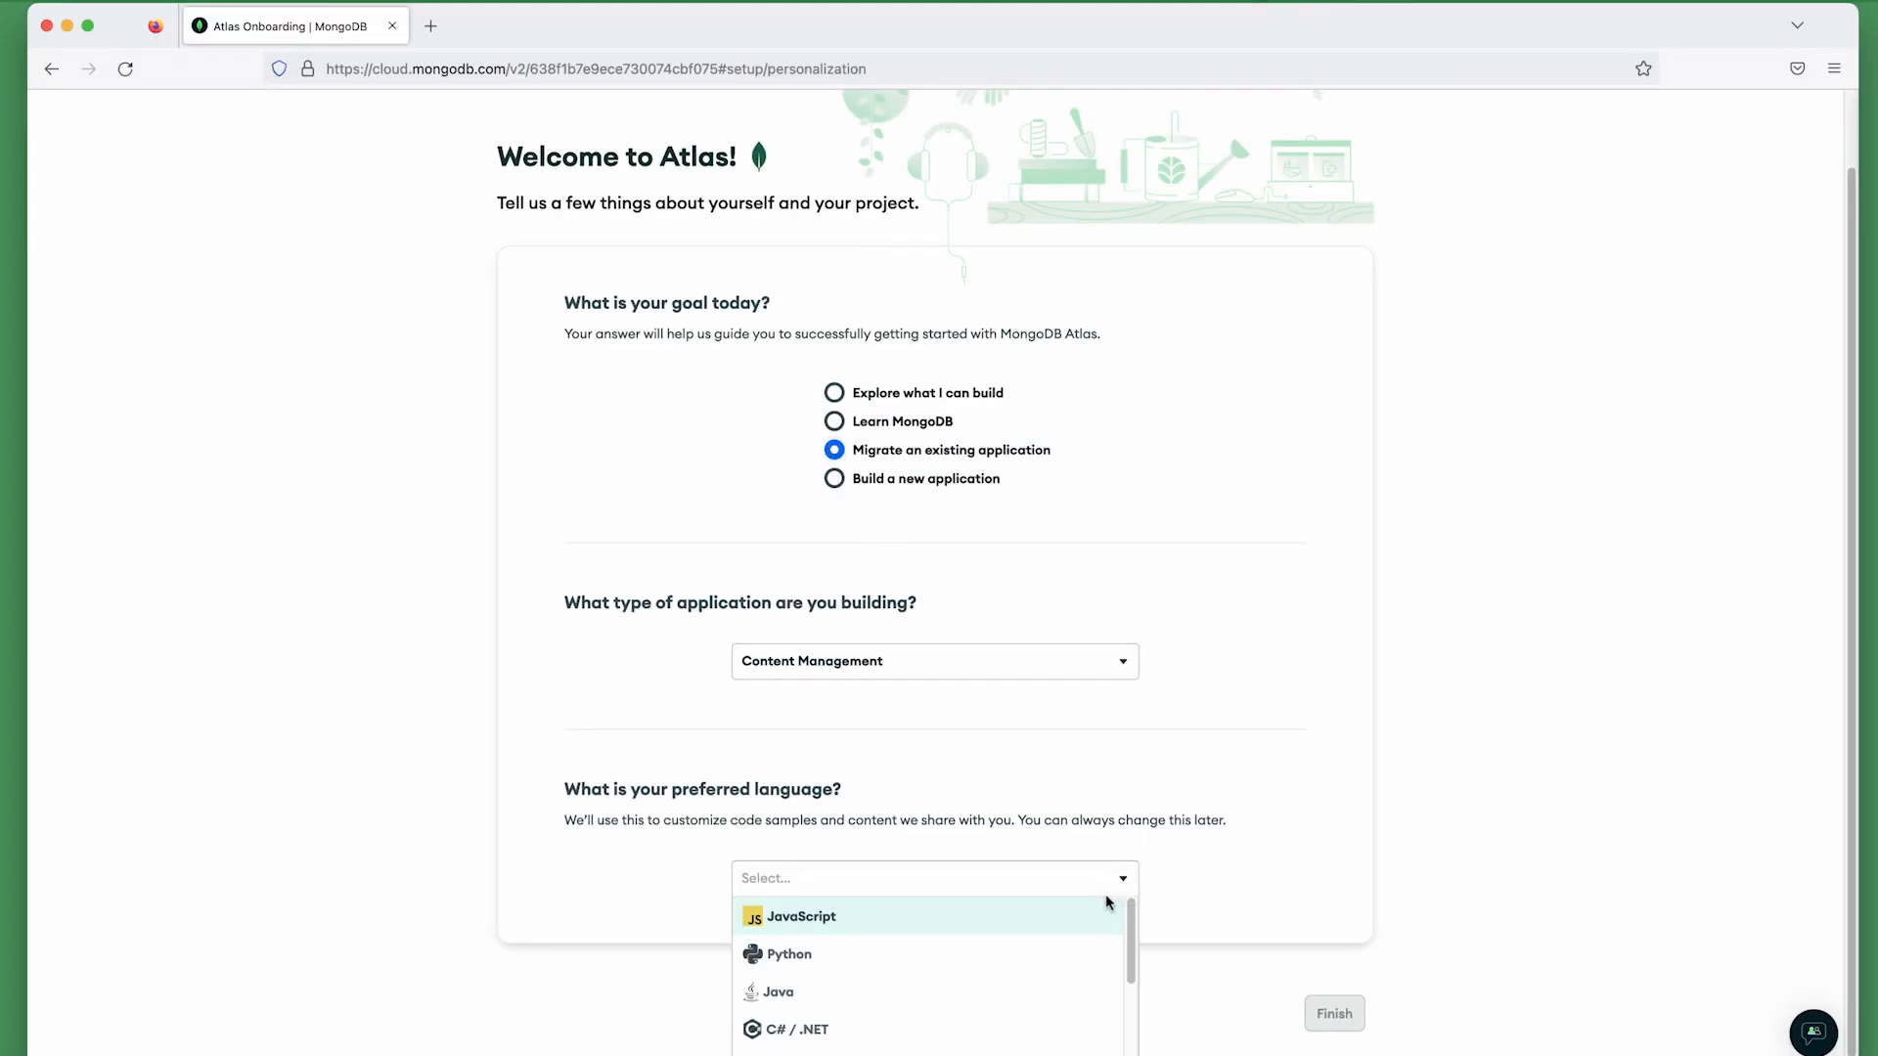
{"action": "left_click", "coordinate": [1089, 913]}
{"action": "left_click", "coordinate": [1335, 1014]}
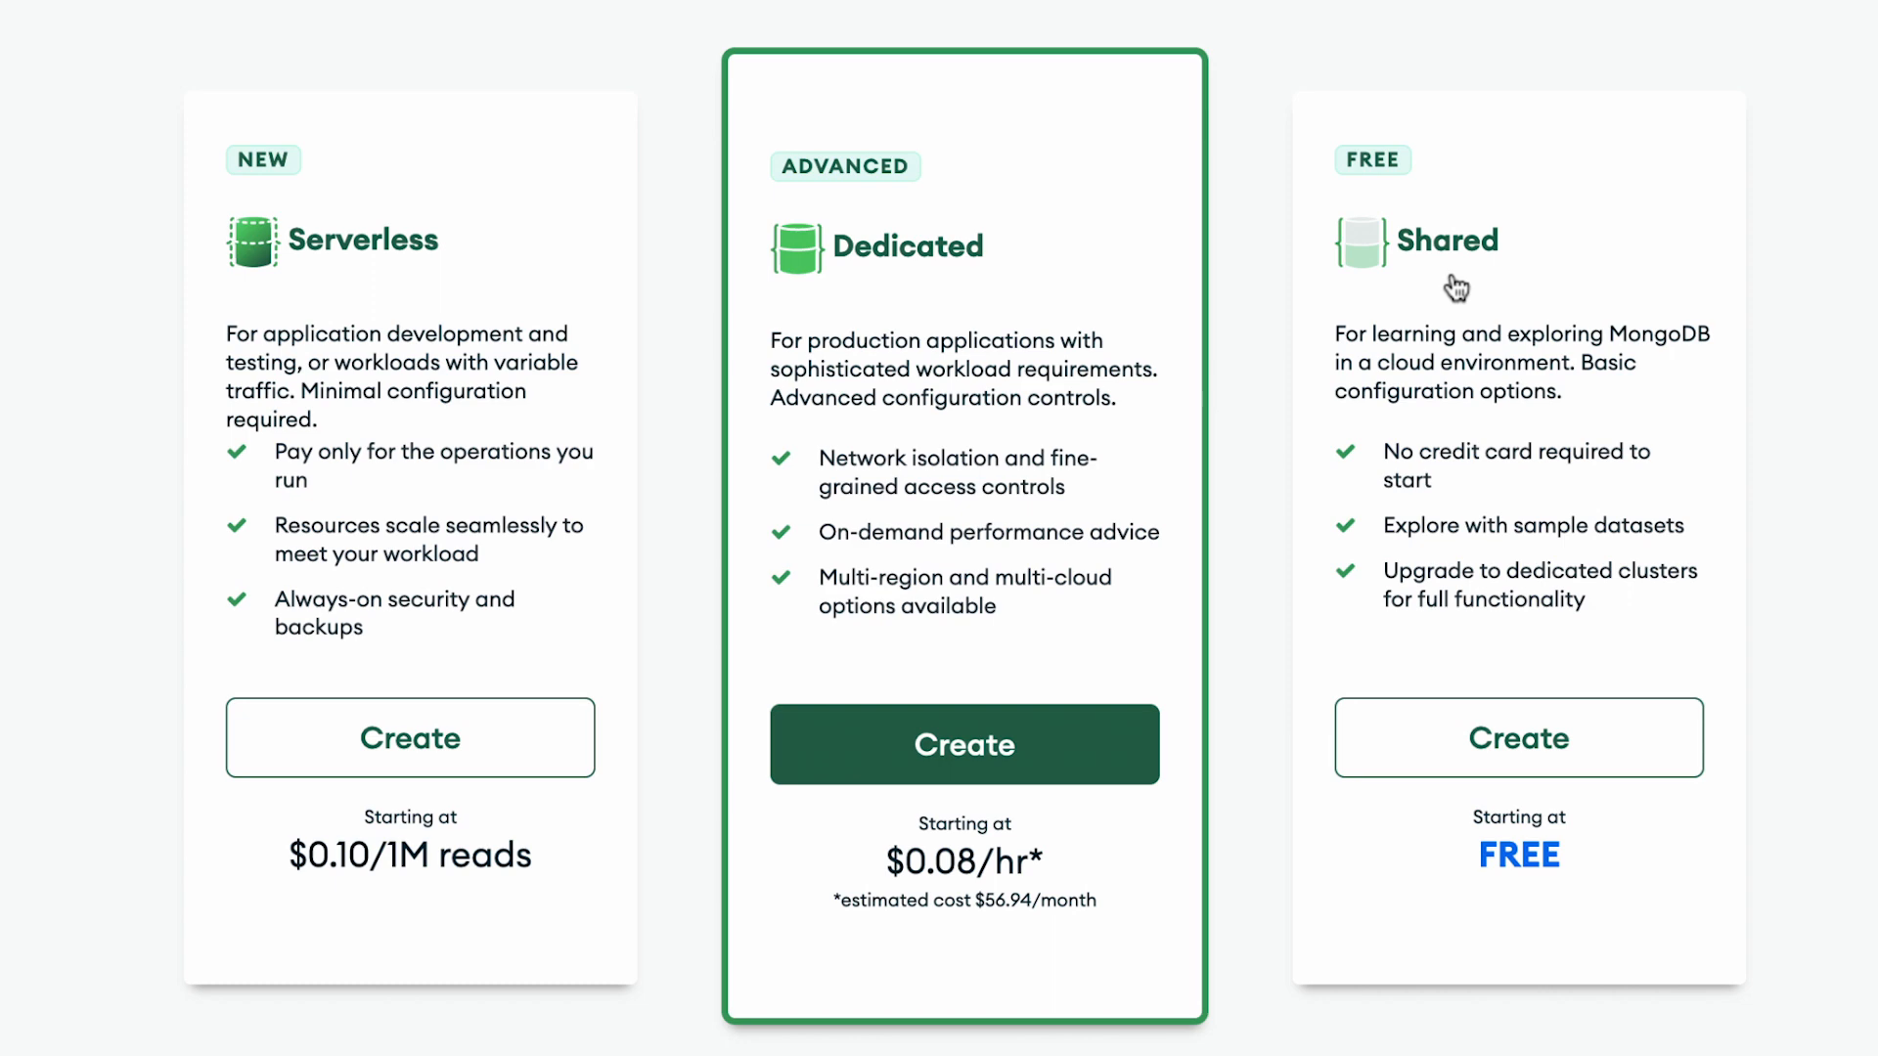
Create a free Shared cluster on AWS in the Frankfurt (eu-central-1) region
{"action": "left_click", "coordinate": [1534, 753]}
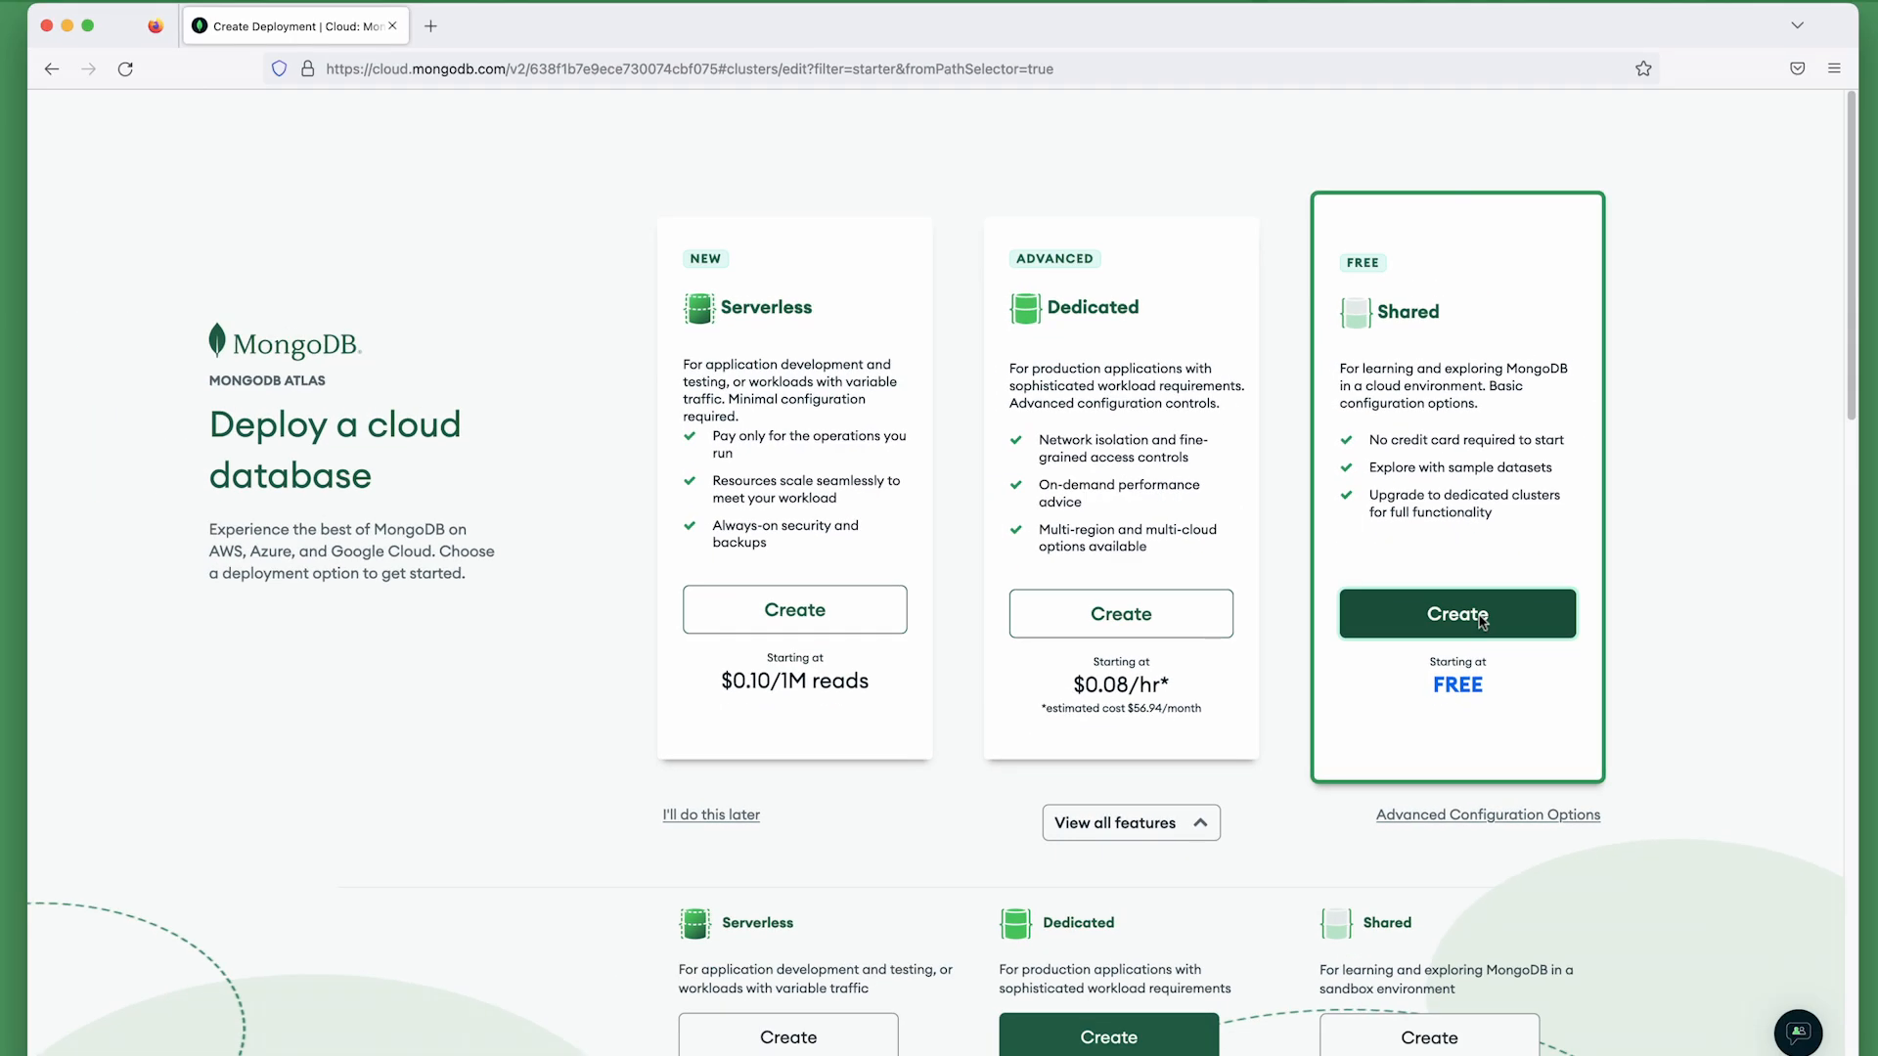
{"action": "left_click", "coordinate": [1481, 617]}
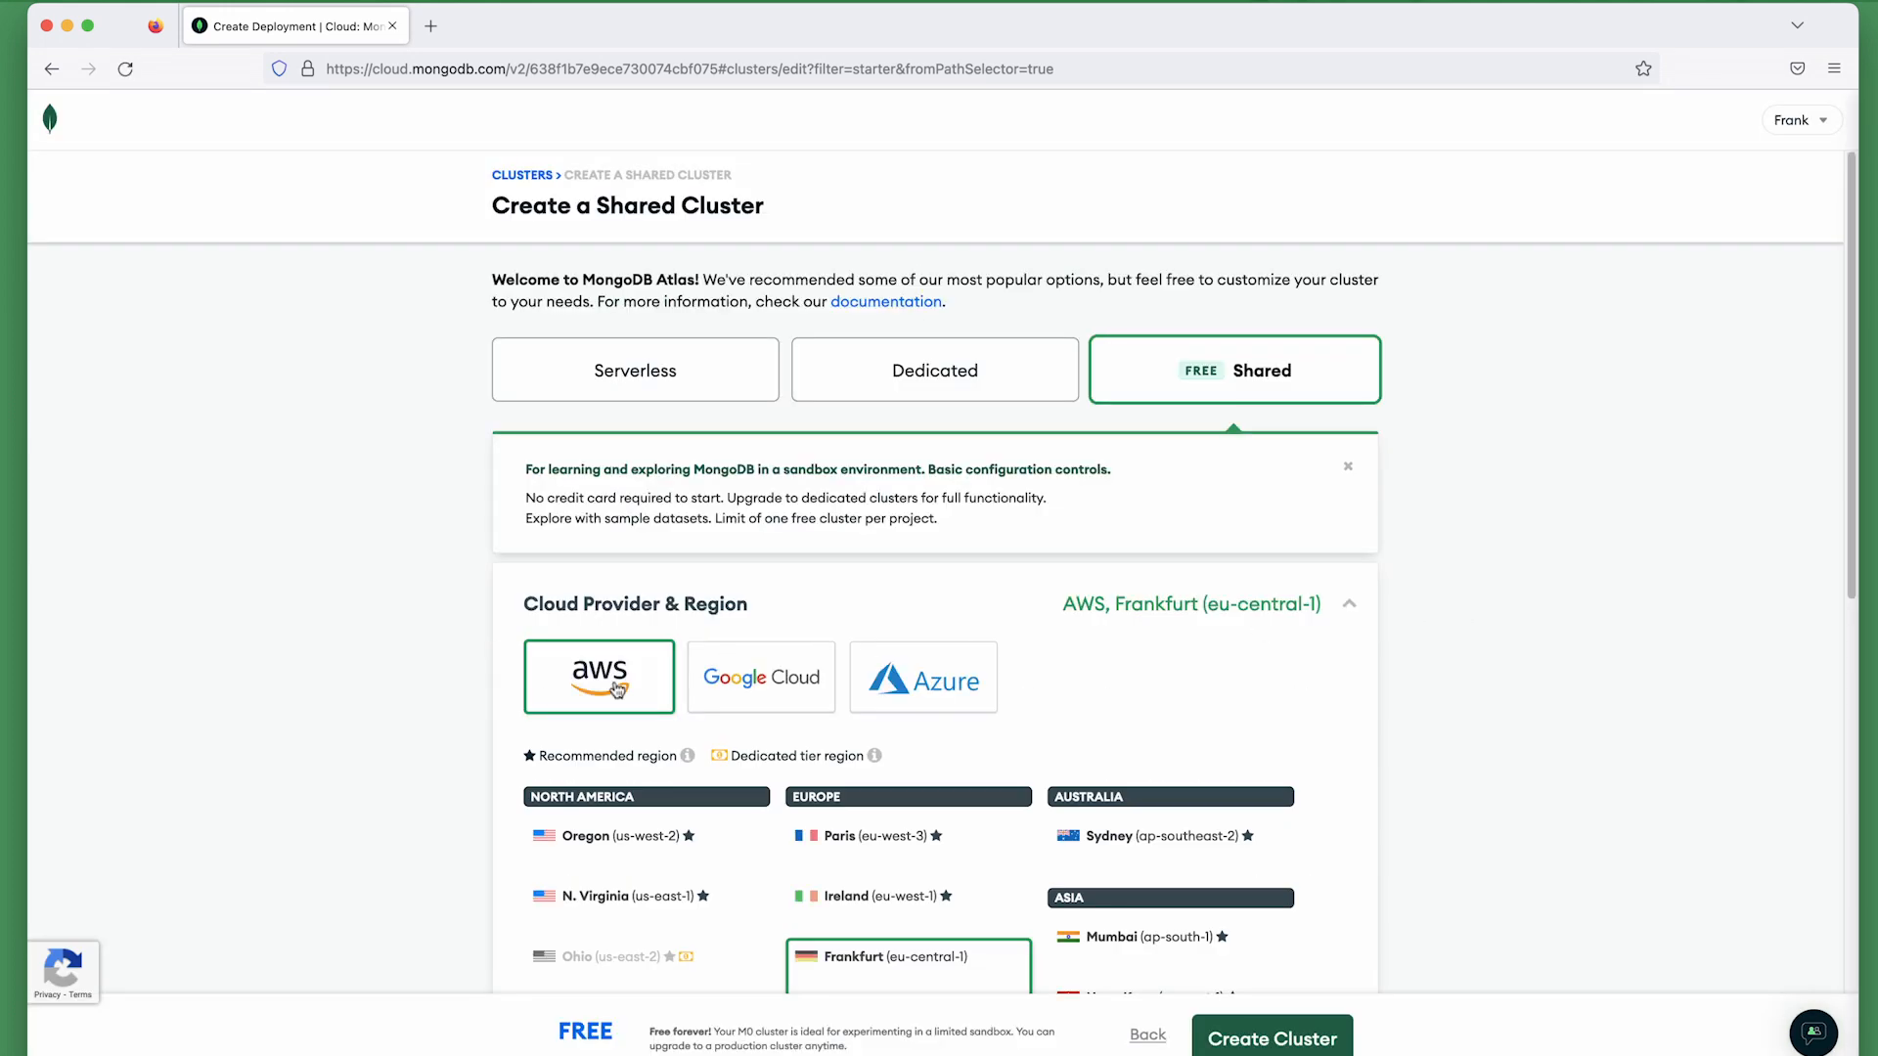
{"action": "left_click", "coordinate": [640, 896]}
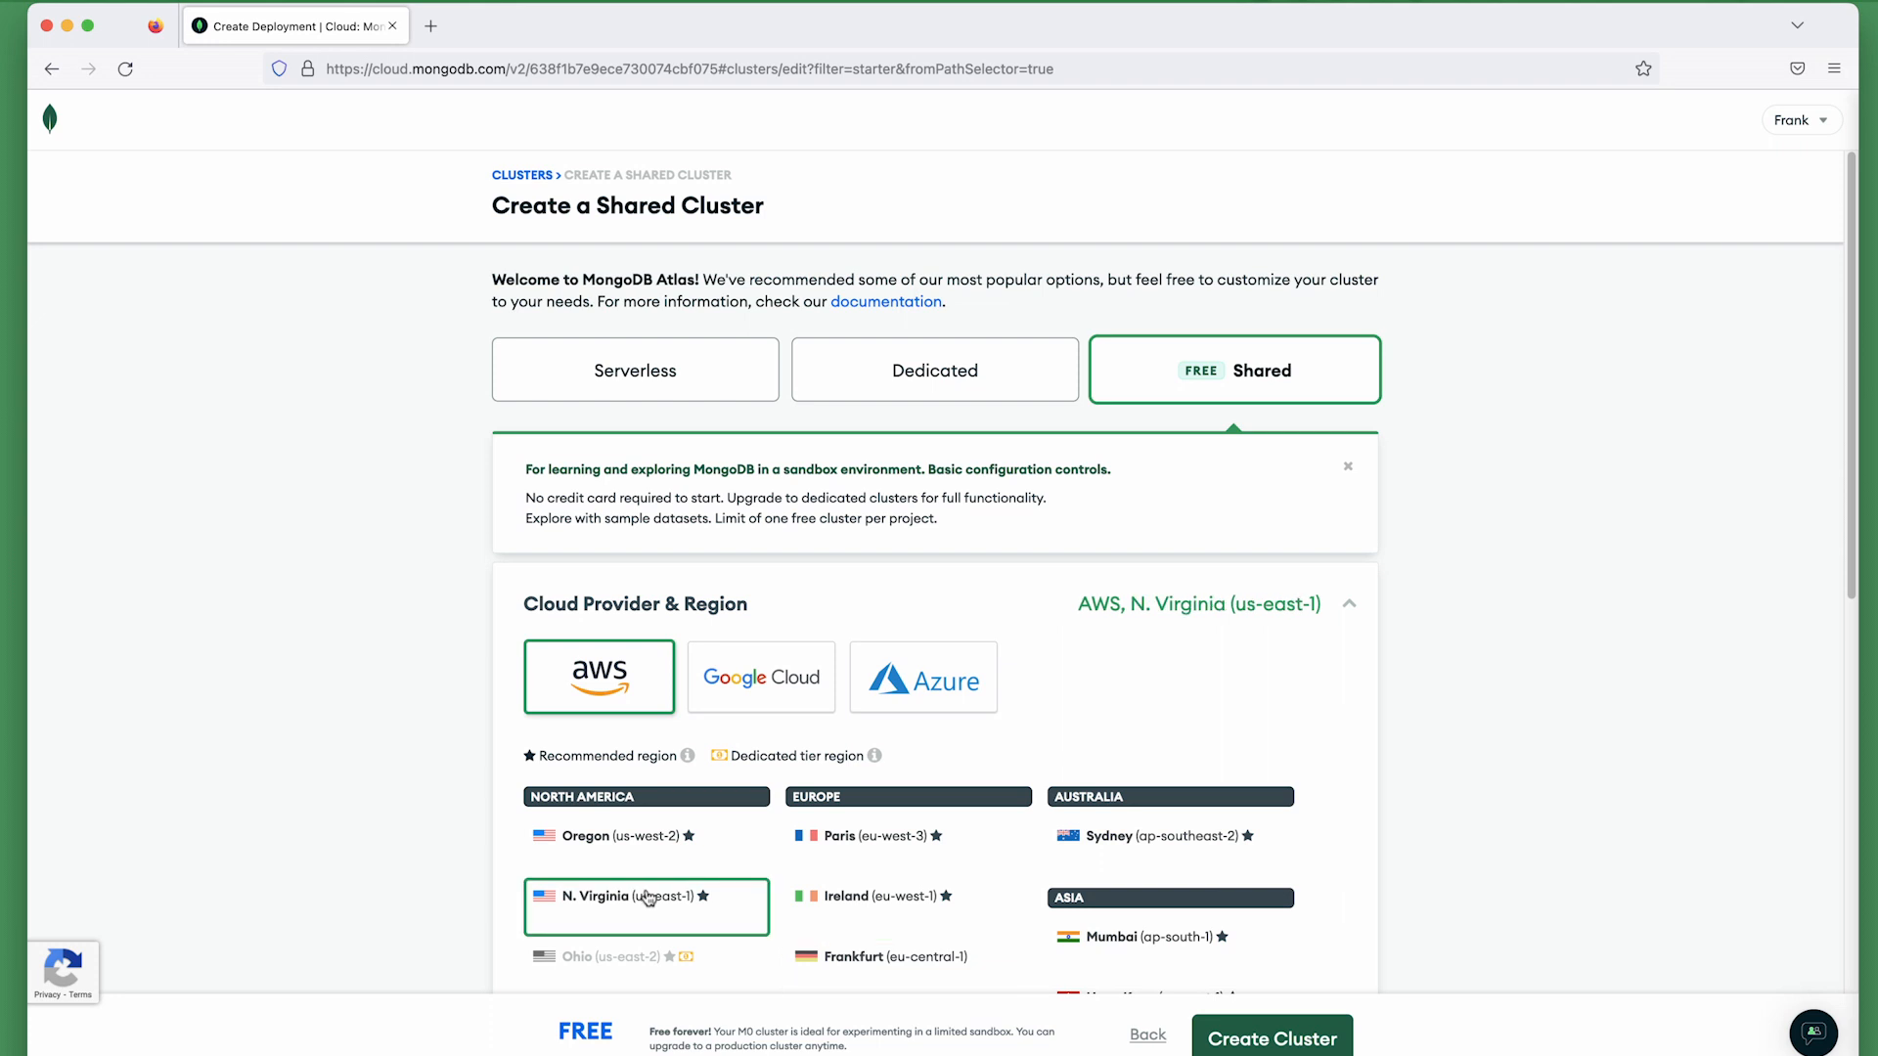
{"action": "scroll", "coordinate": [1325, 938], "scroll_direction": "down", "scroll_amount": 5}
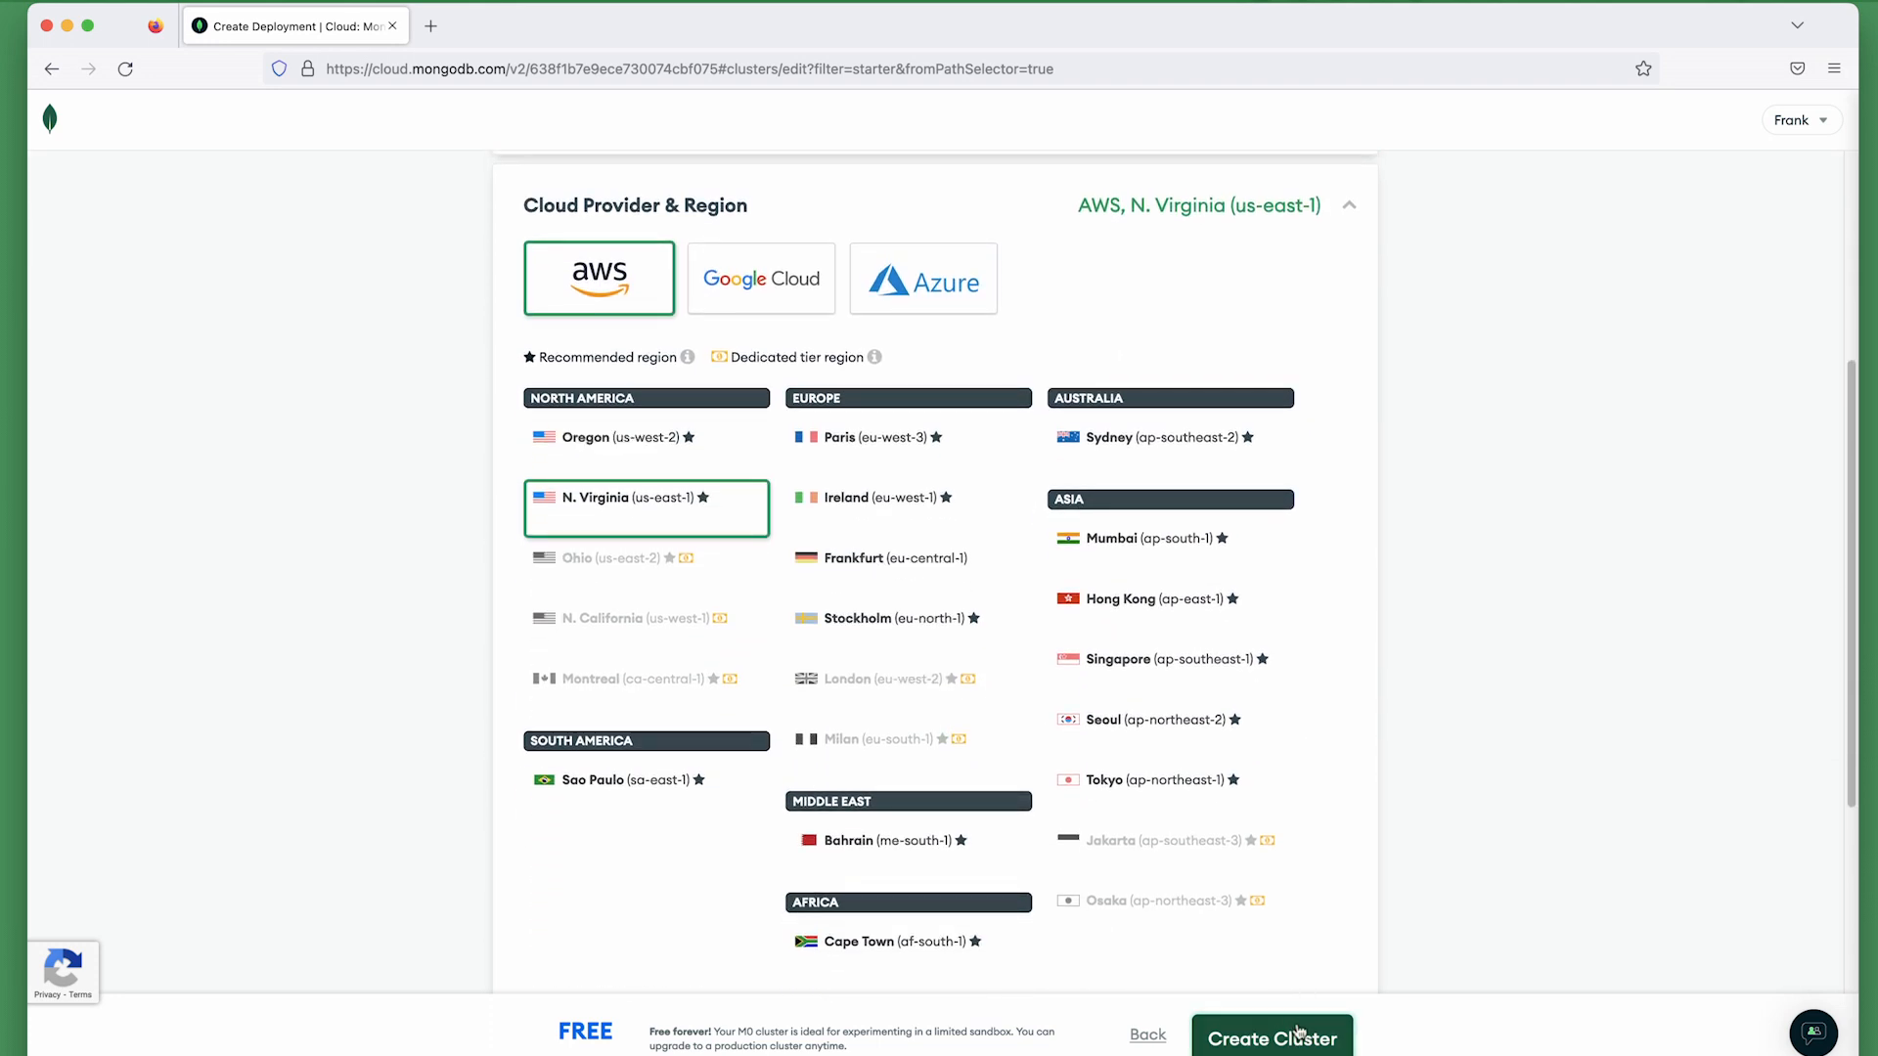
{"action": "left_click", "coordinate": [878, 569]}
{"action": "left_click", "coordinate": [1285, 1032]}
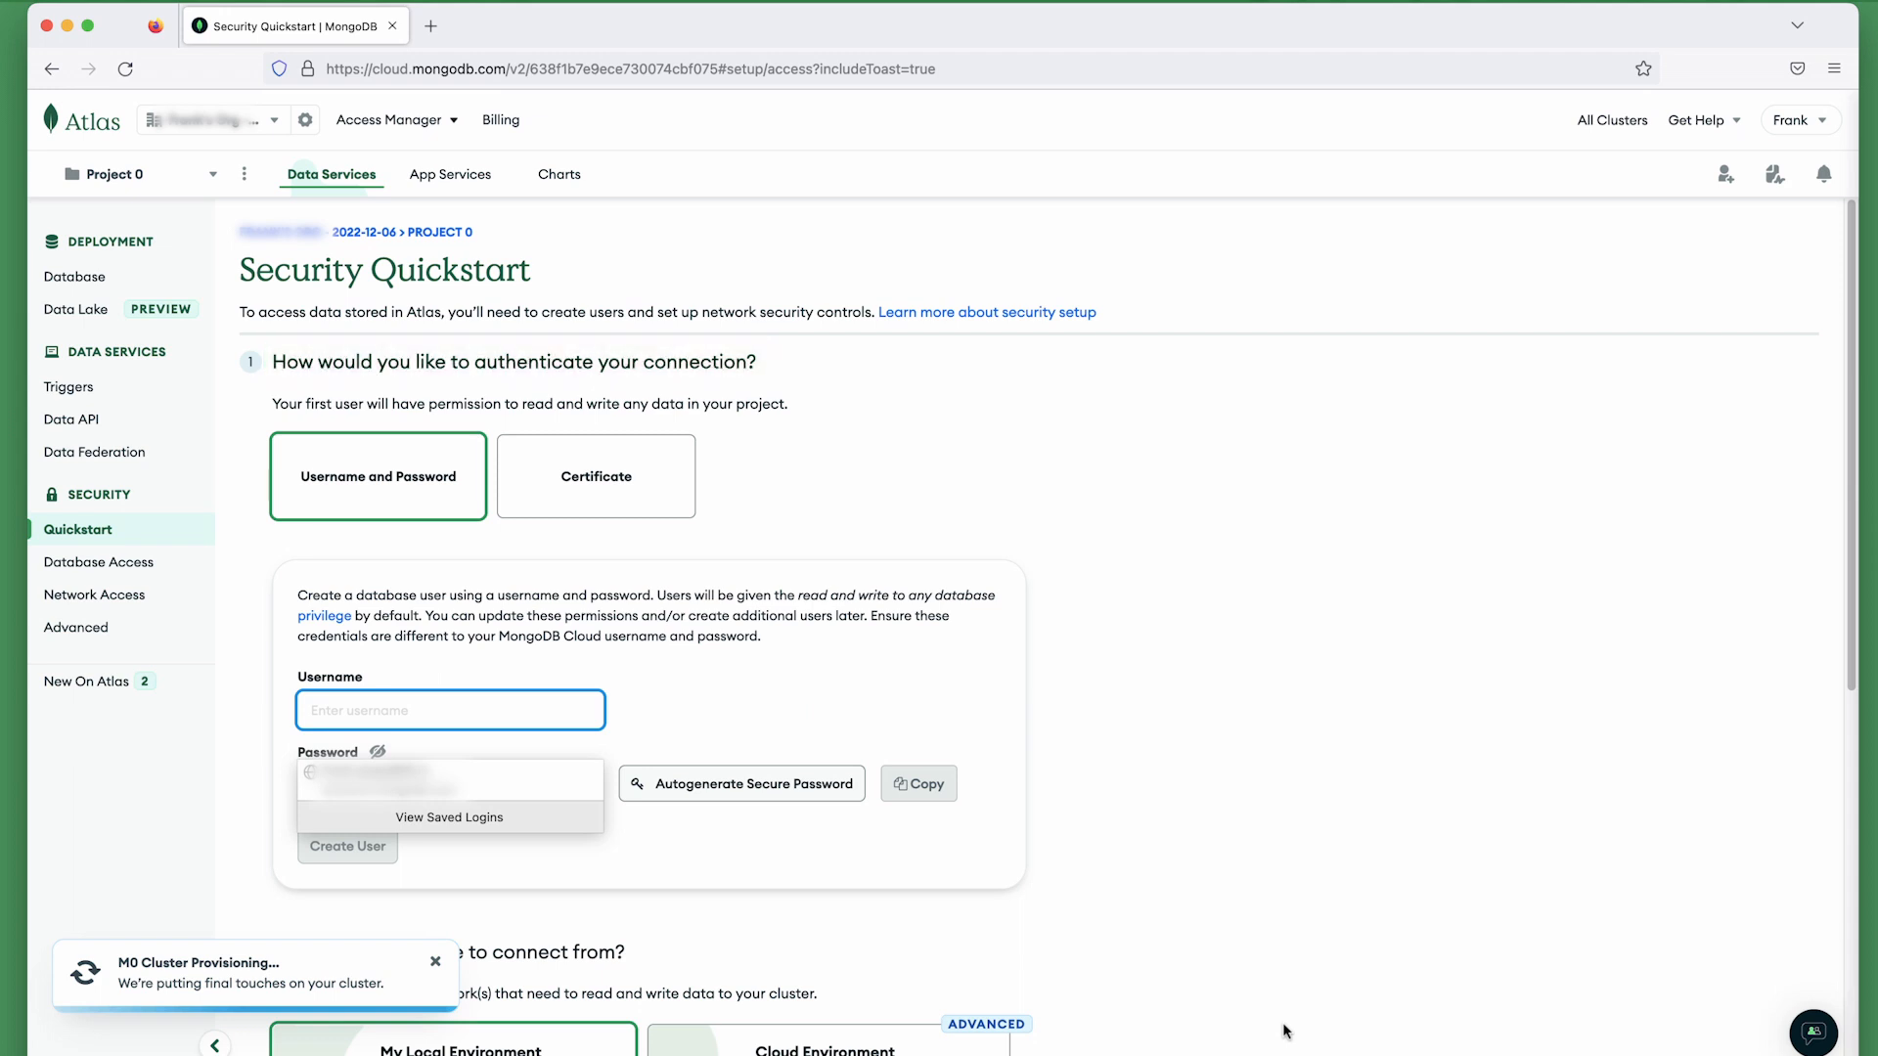
Create the database user Hugh3T with a password and dismiss the cluster provisioning notification
{"action": "type", "text": "Hugh3T"}
{"action": "key", "text": "Tab"}
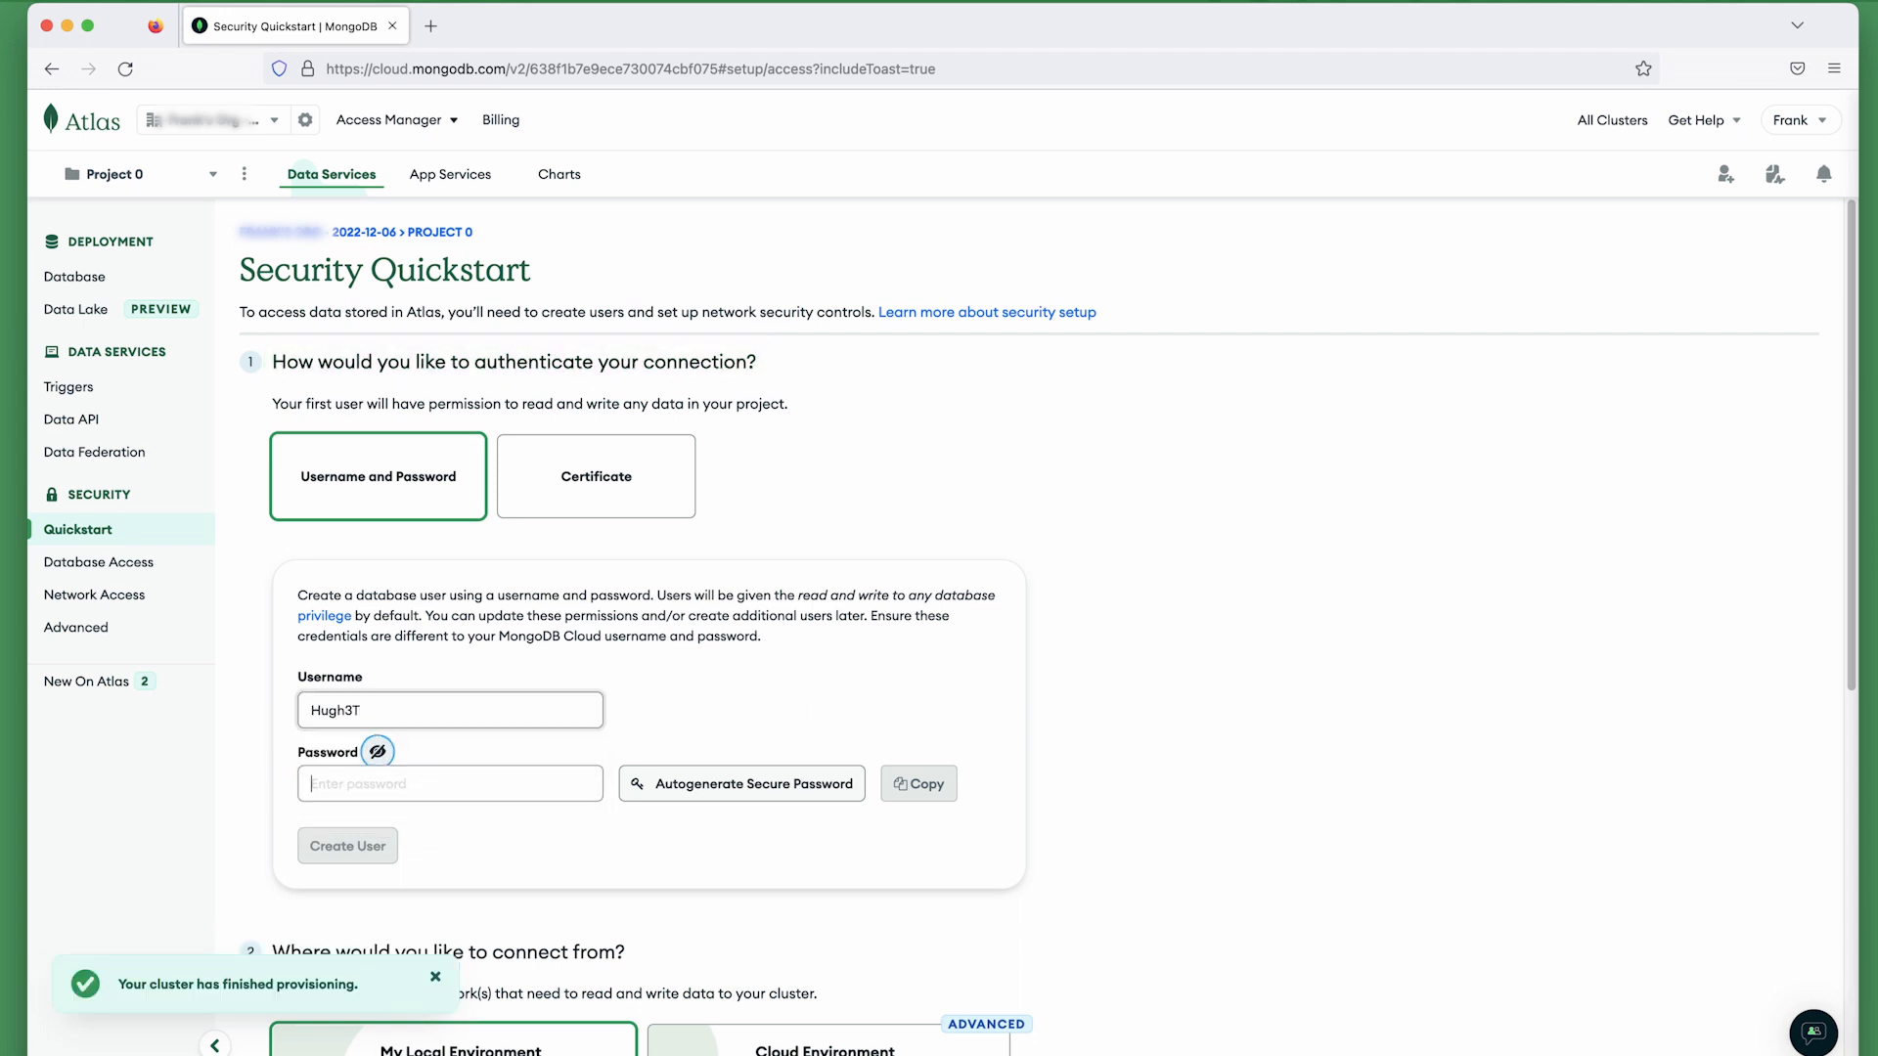
{"action": "key", "text": "super+v"}
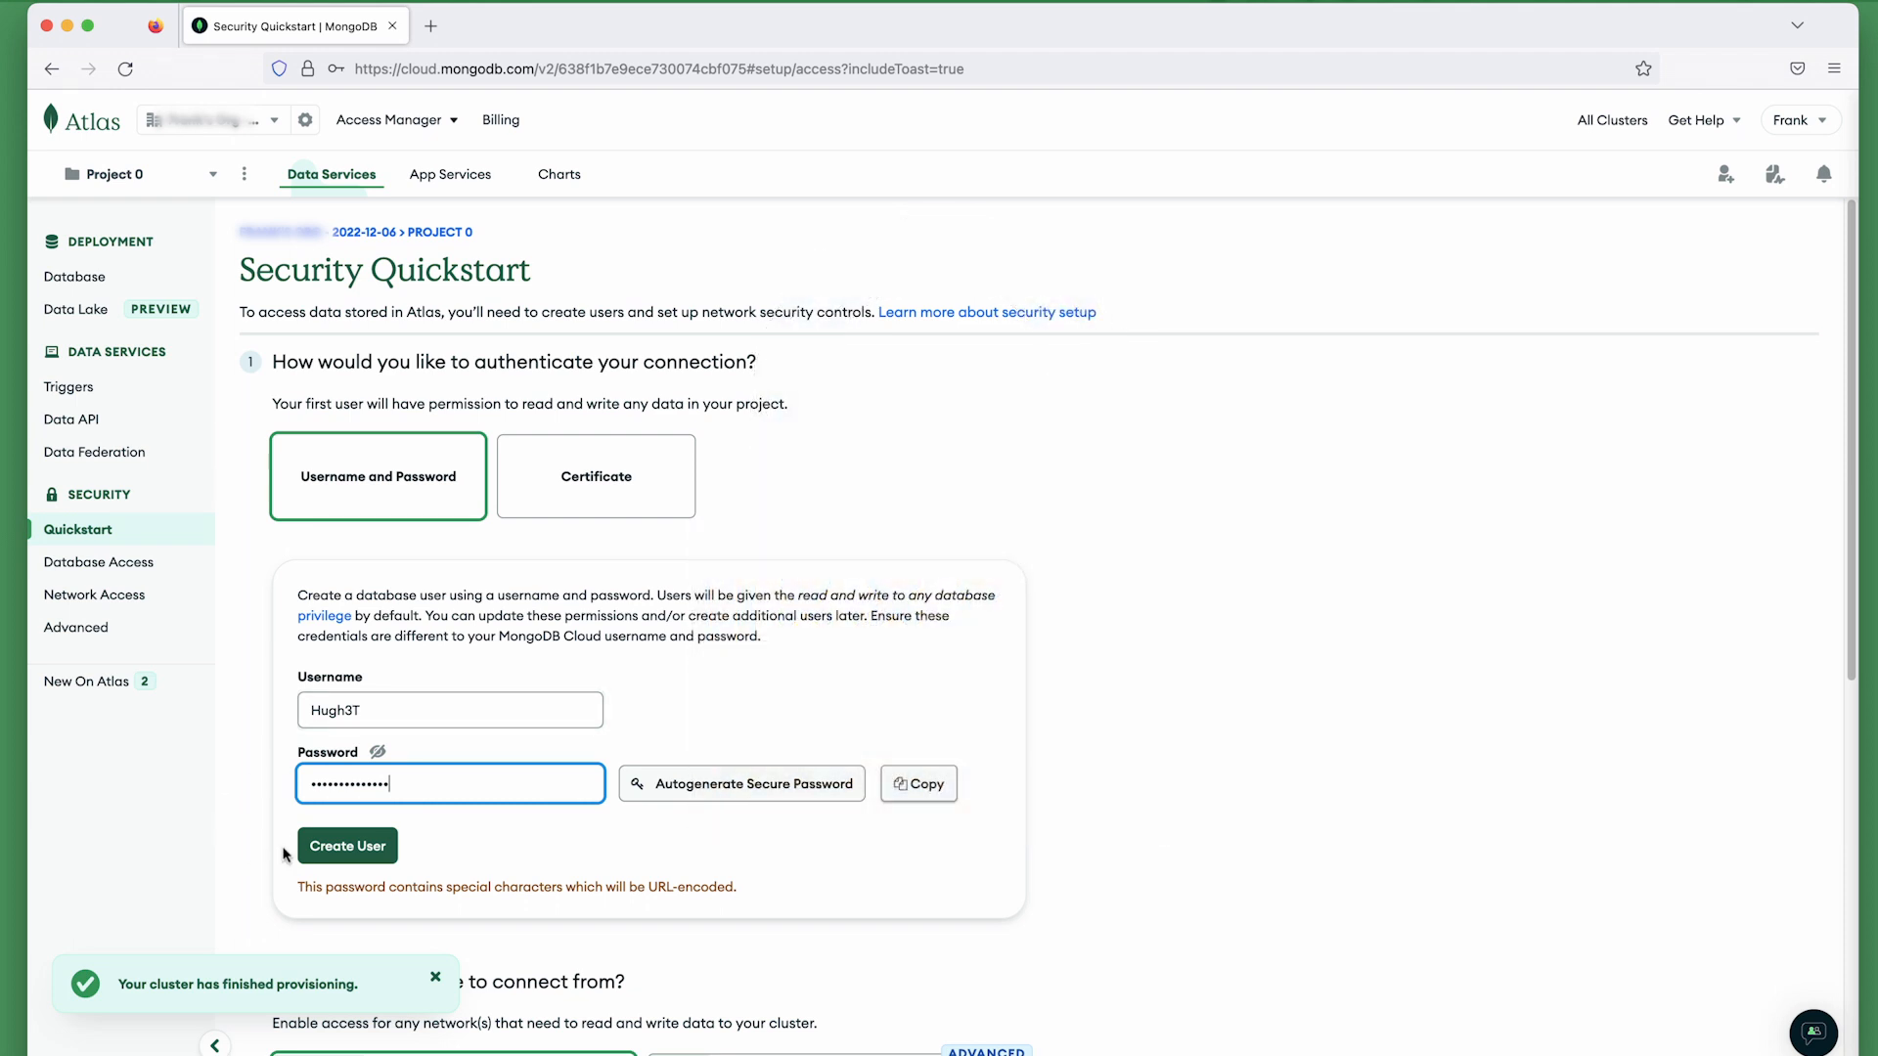
{"action": "left_click", "coordinate": [315, 849]}
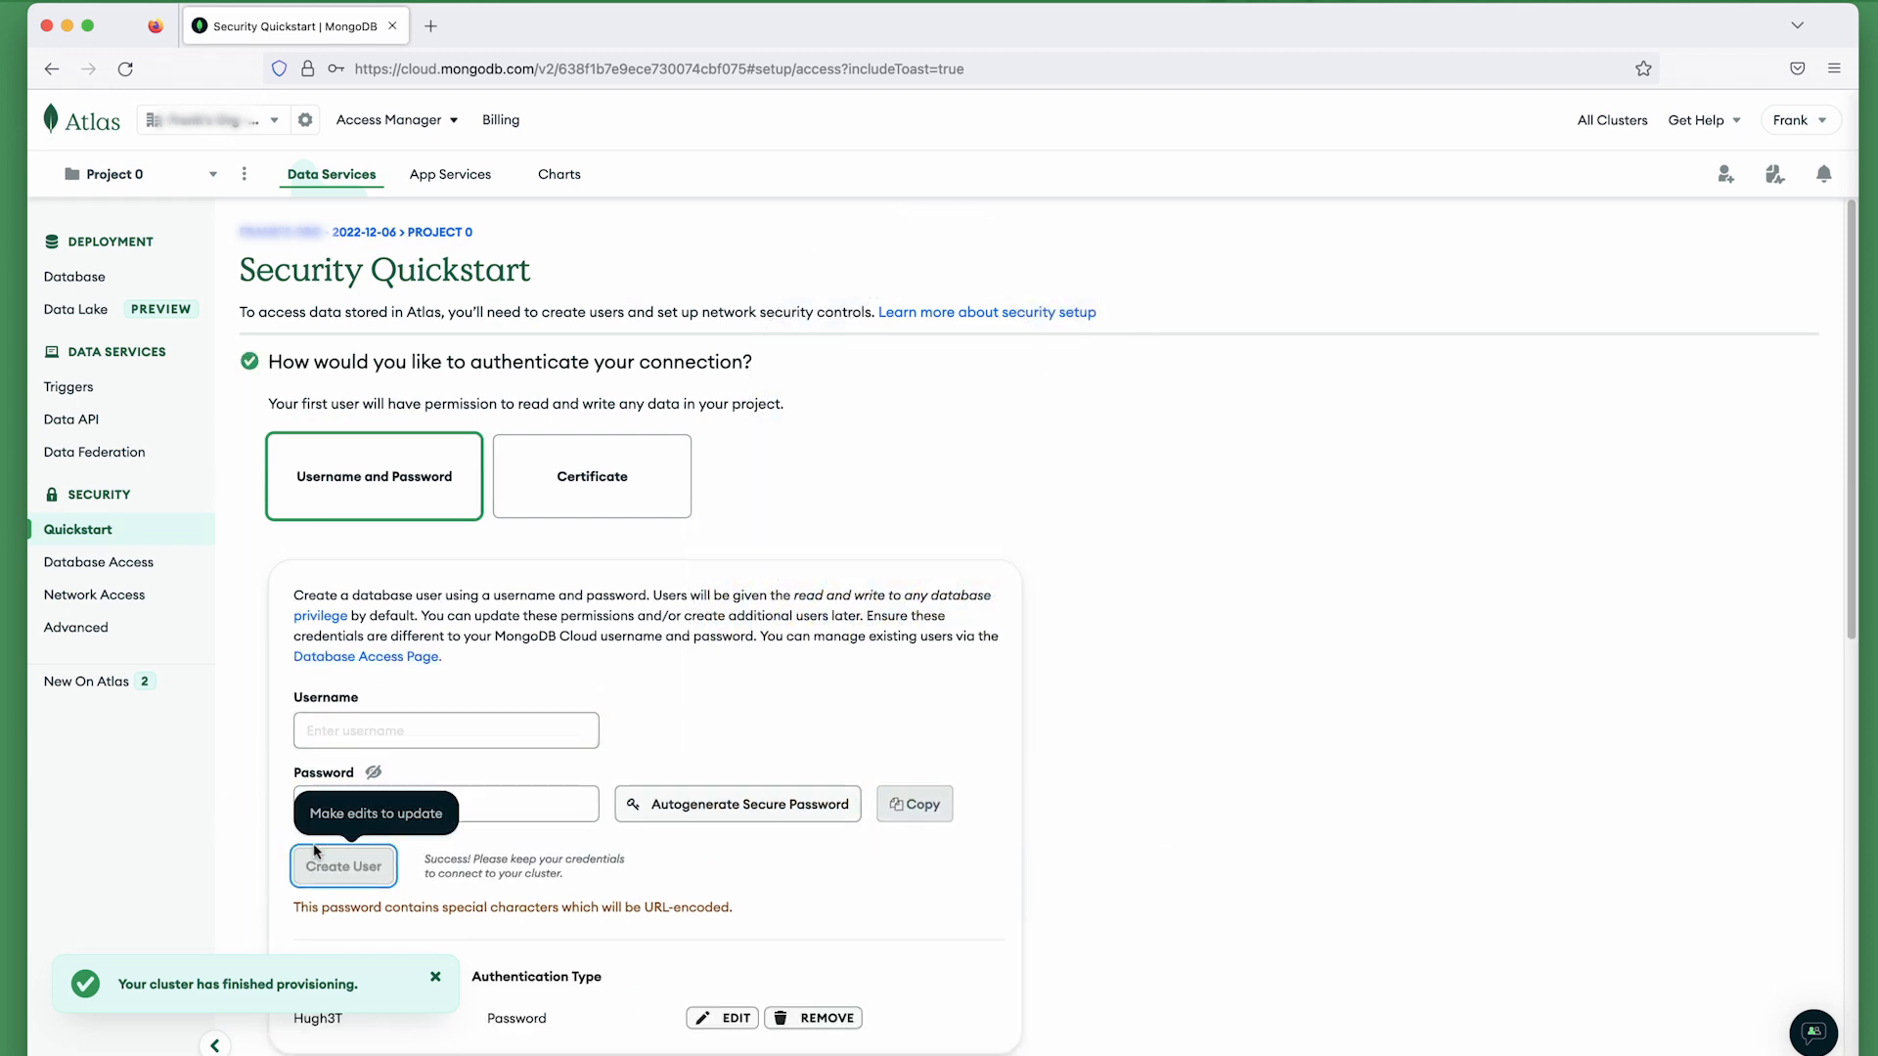
{"action": "left_click", "coordinate": [430, 976]}
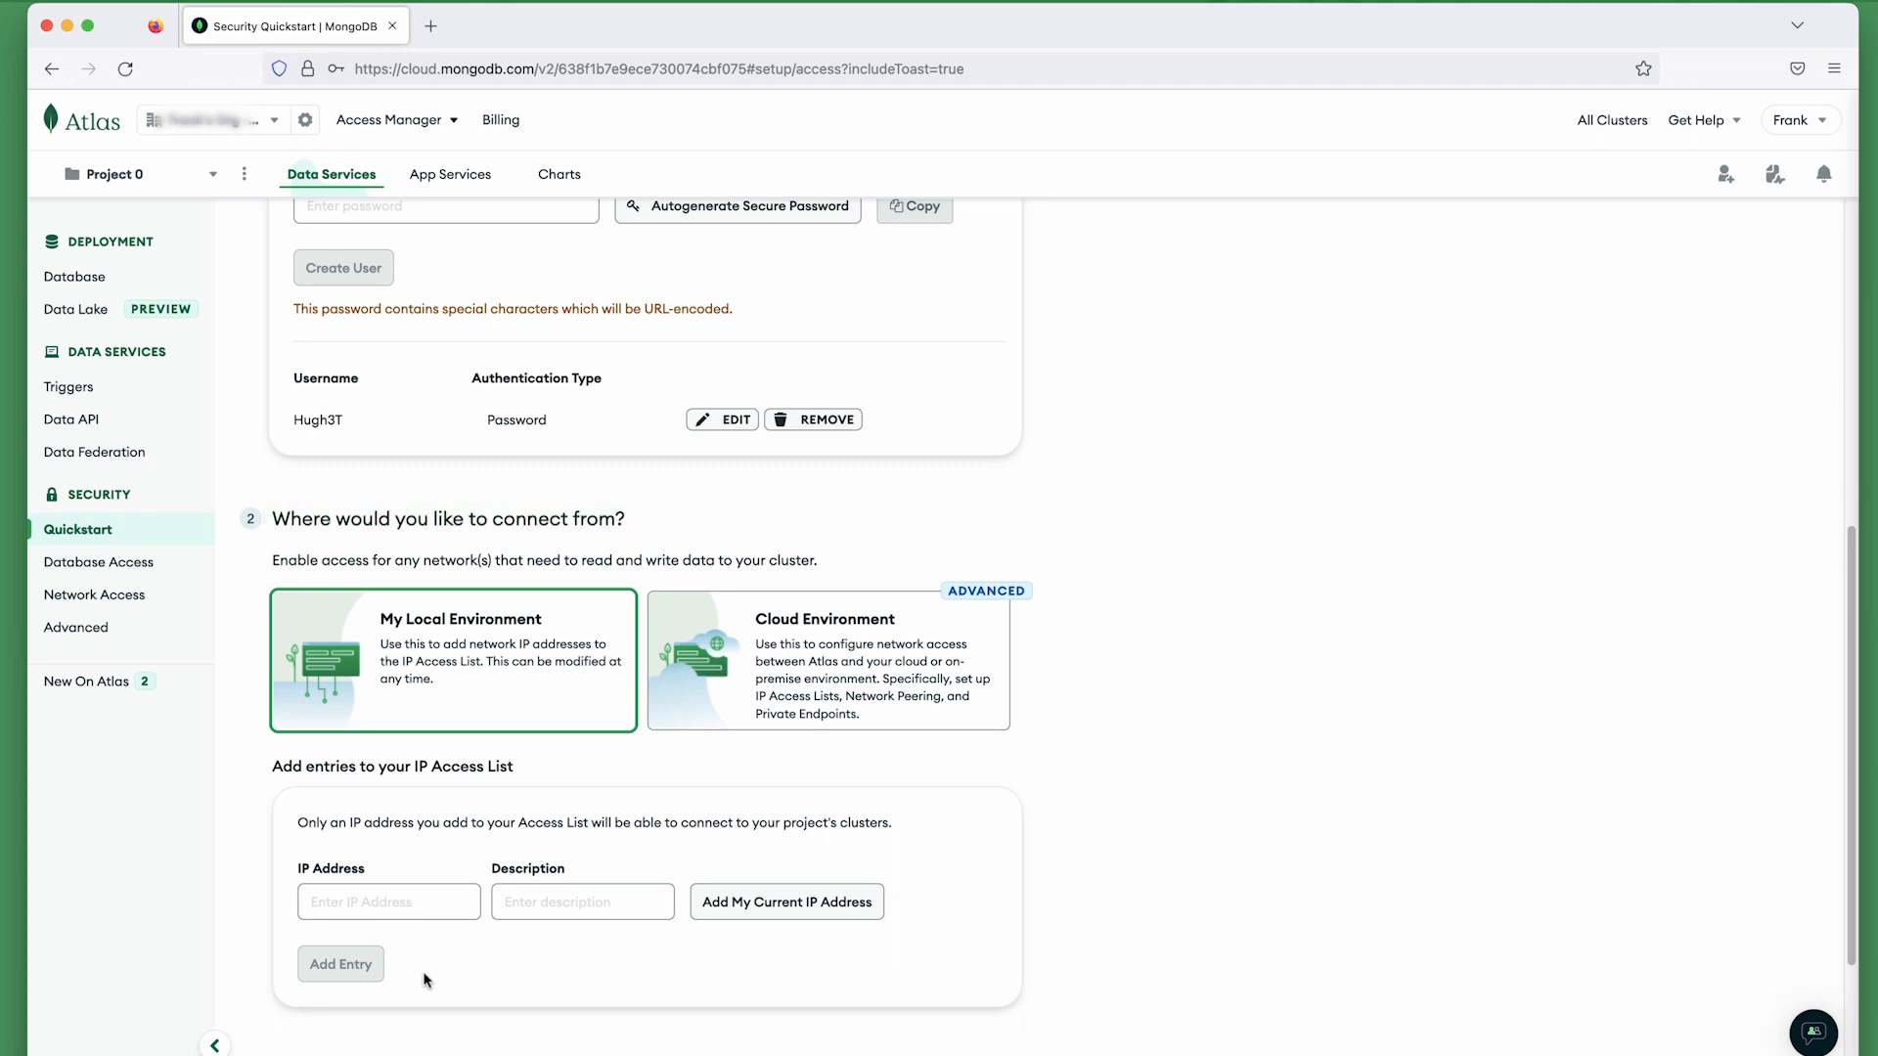
Add the current IP address to the IP Access List and enter the description "My Atlas"
{"action": "left_click", "coordinate": [783, 912]}
{"action": "type", "text": "My Atlas"}
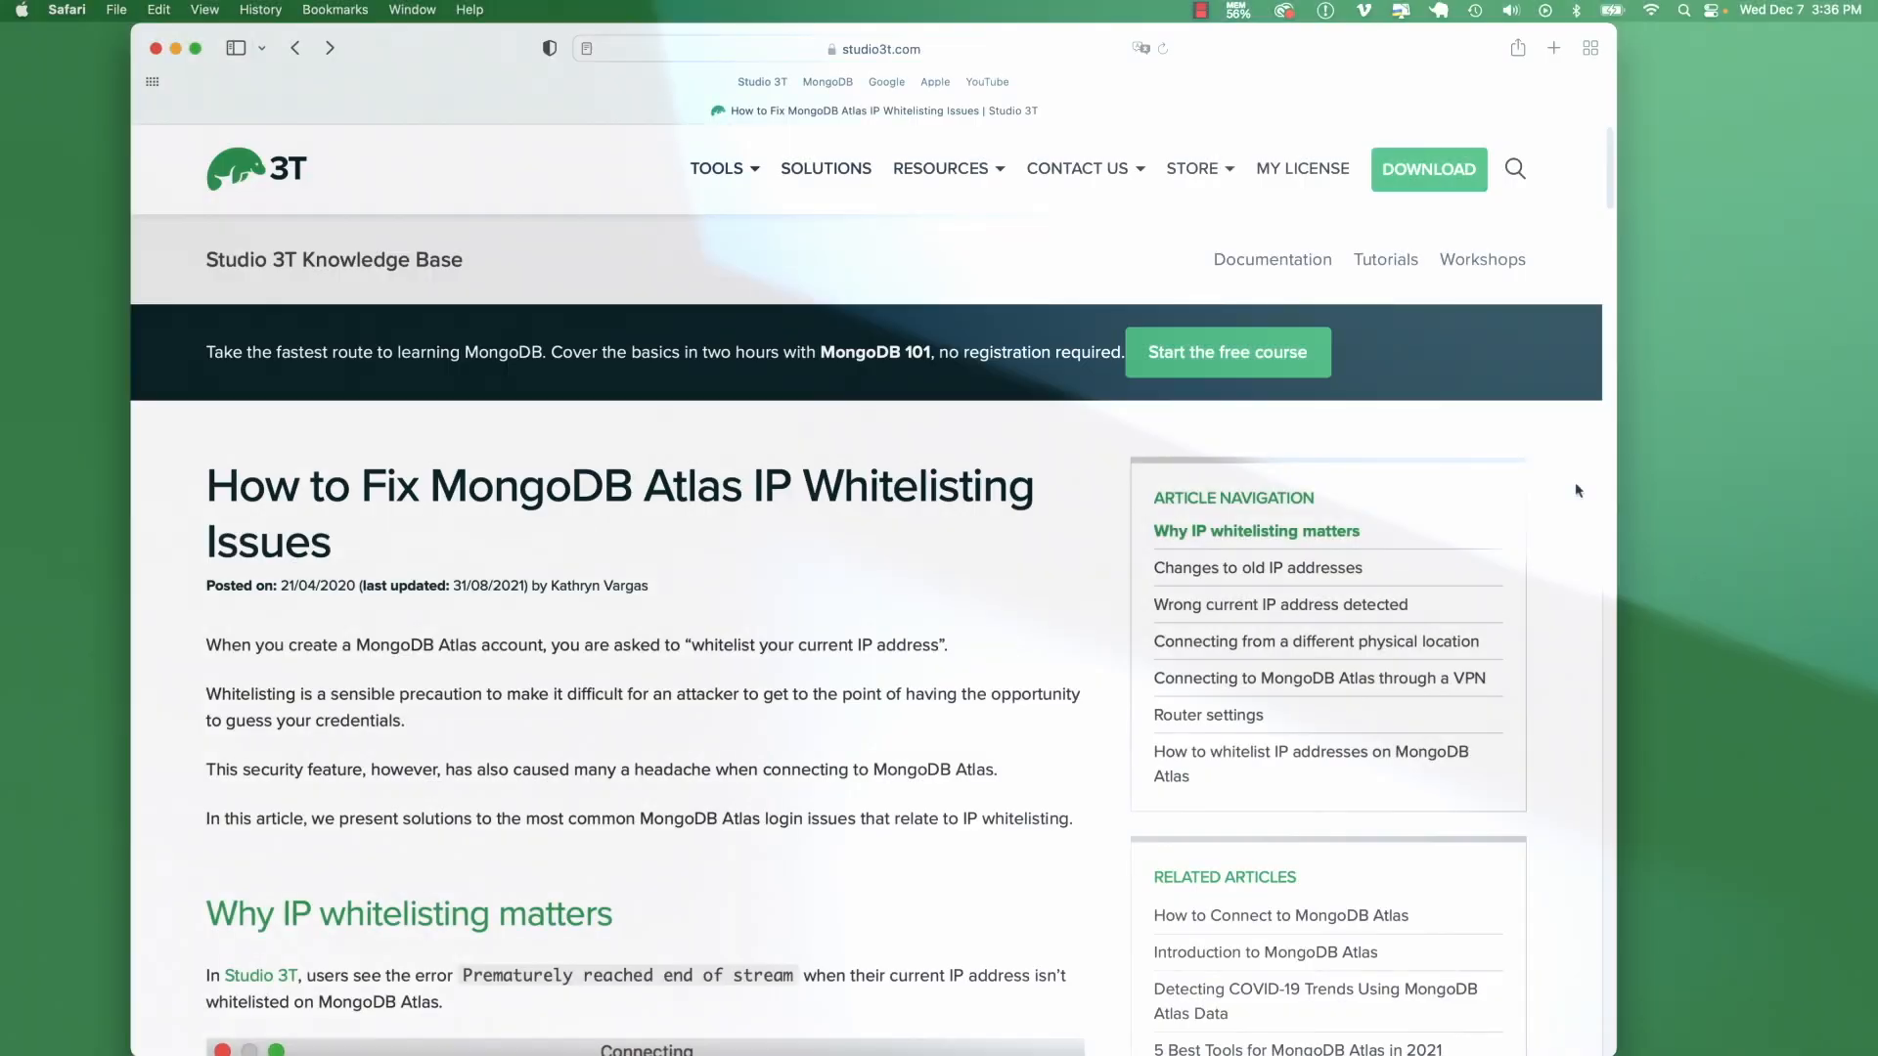
Read through the Studio 3T article on fixing MongoDB Atlas IP whitelisting issues
{"action": "scroll", "coordinate": [1577, 490], "scroll_direction": "down", "scroll_amount": 10}
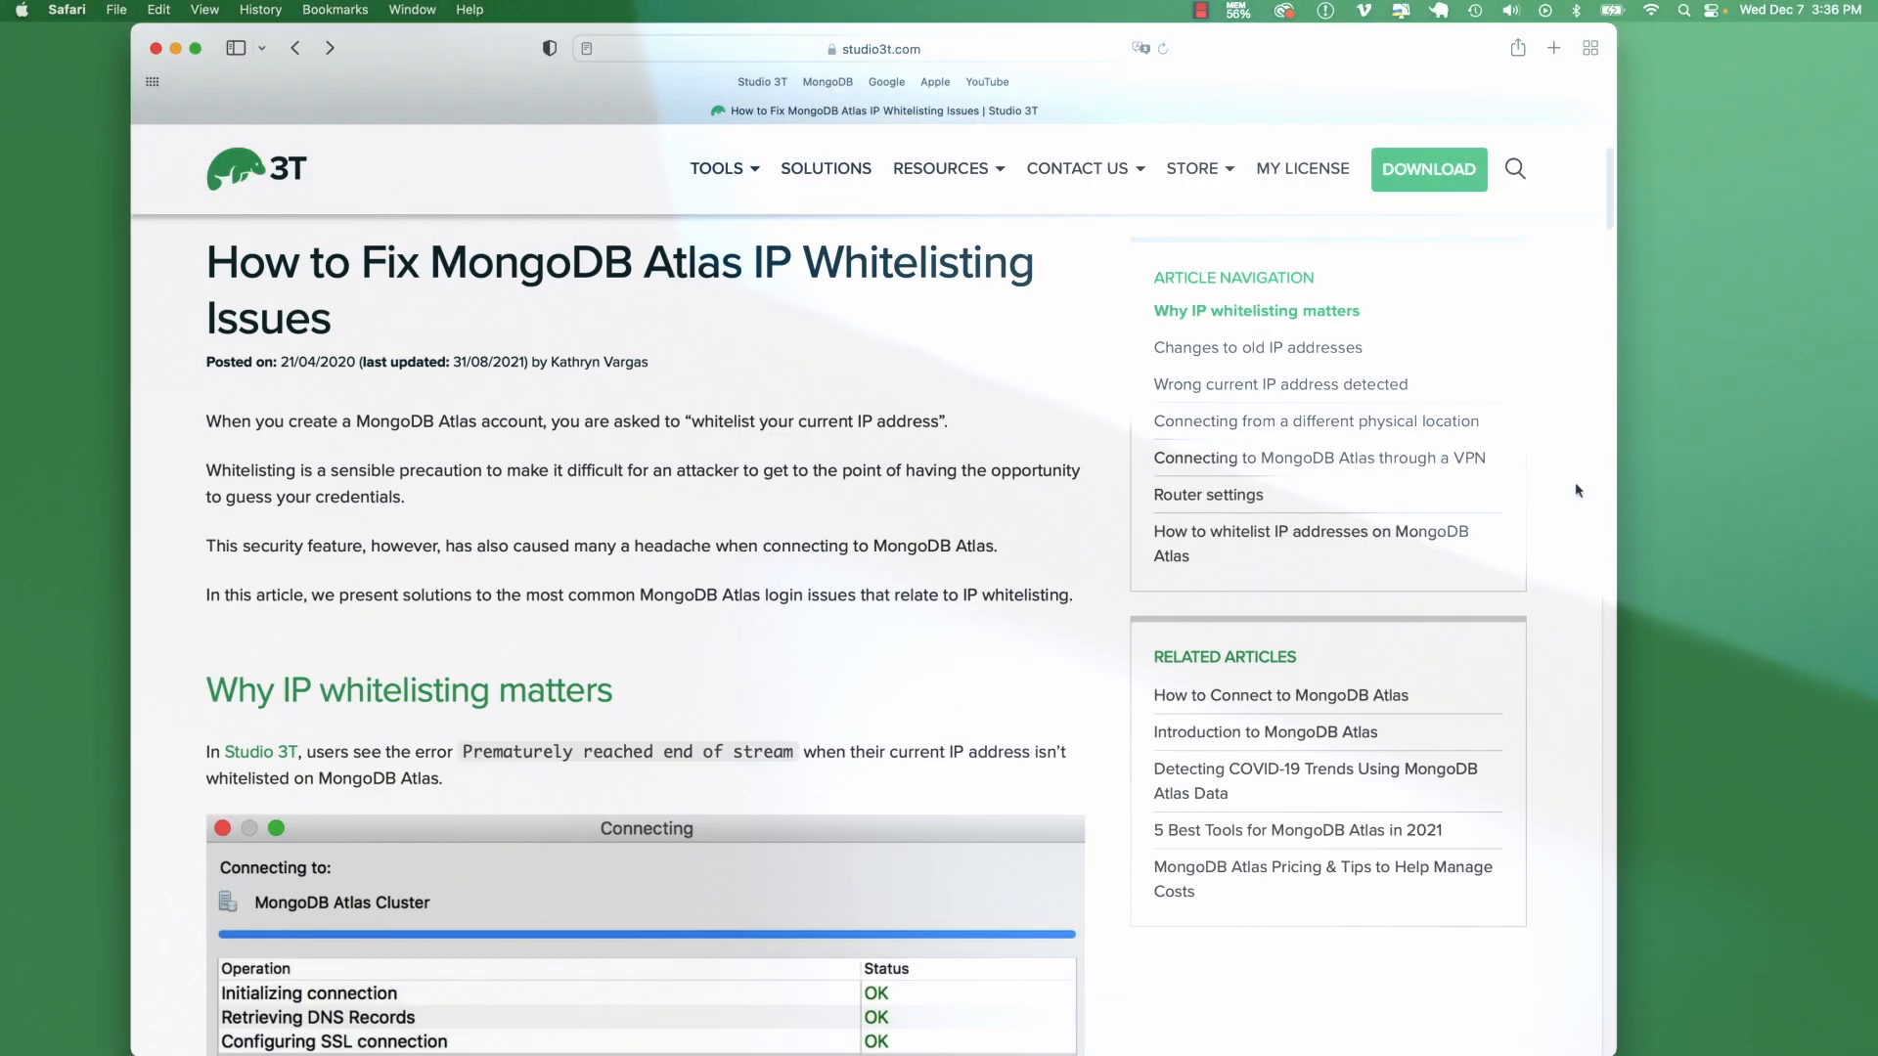
{"action": "scroll", "coordinate": [1576, 490], "scroll_direction": "down", "scroll_amount": 6}
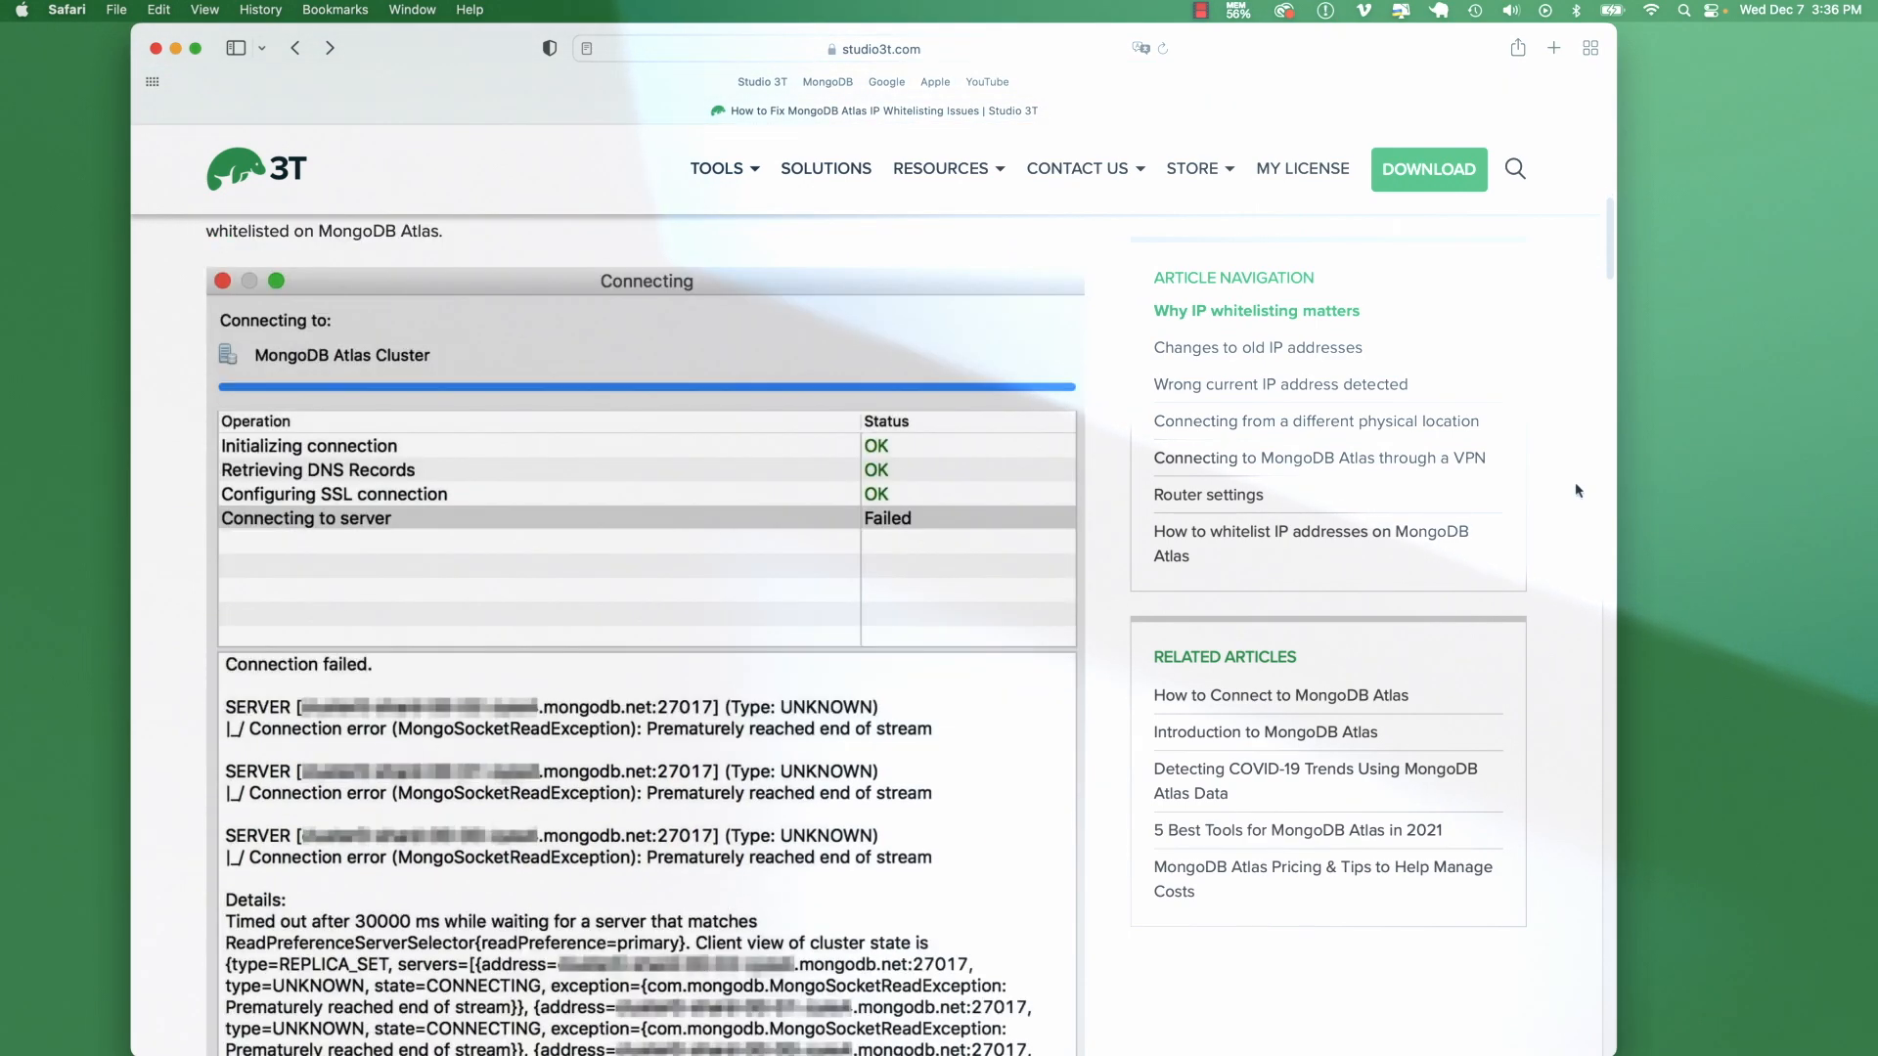
{"action": "scroll", "coordinate": [1543, 481], "scroll_direction": "down", "scroll_amount": 10}
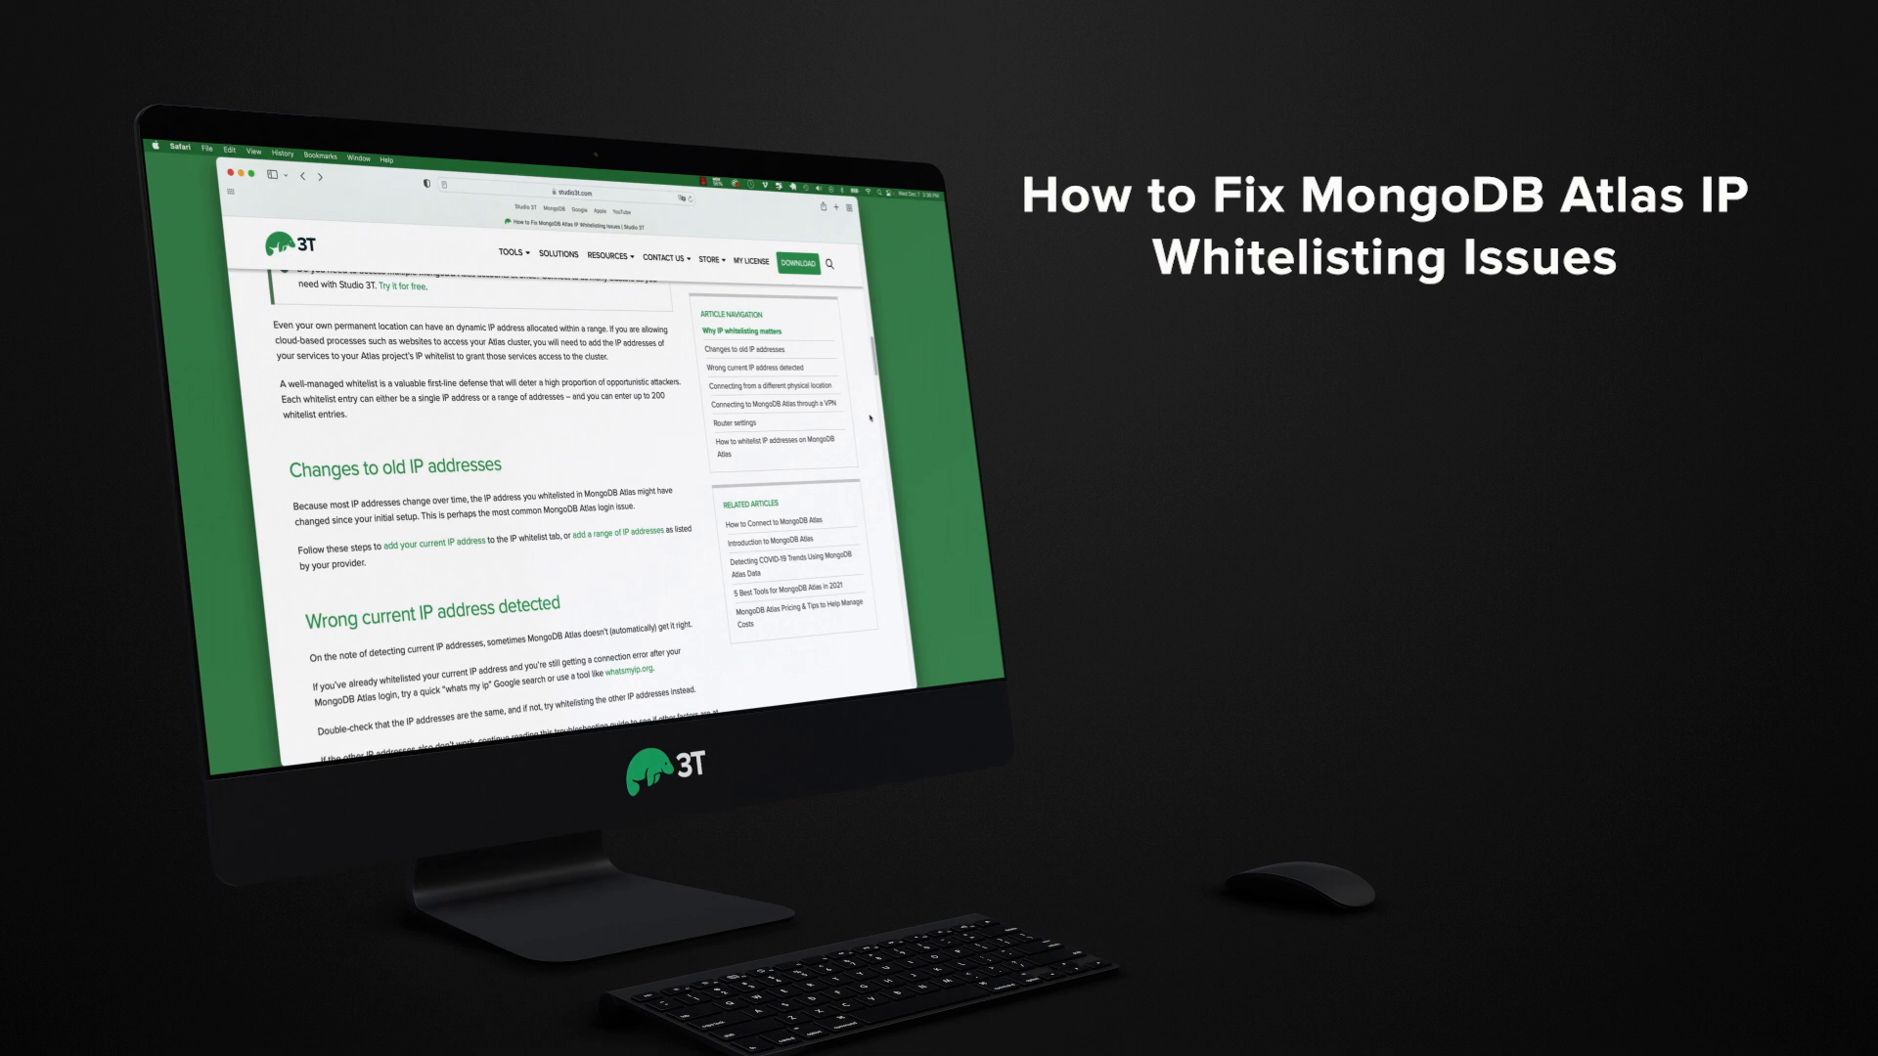
{"action": "scroll", "coordinate": [870, 417], "scroll_direction": "down", "scroll_amount": 8}
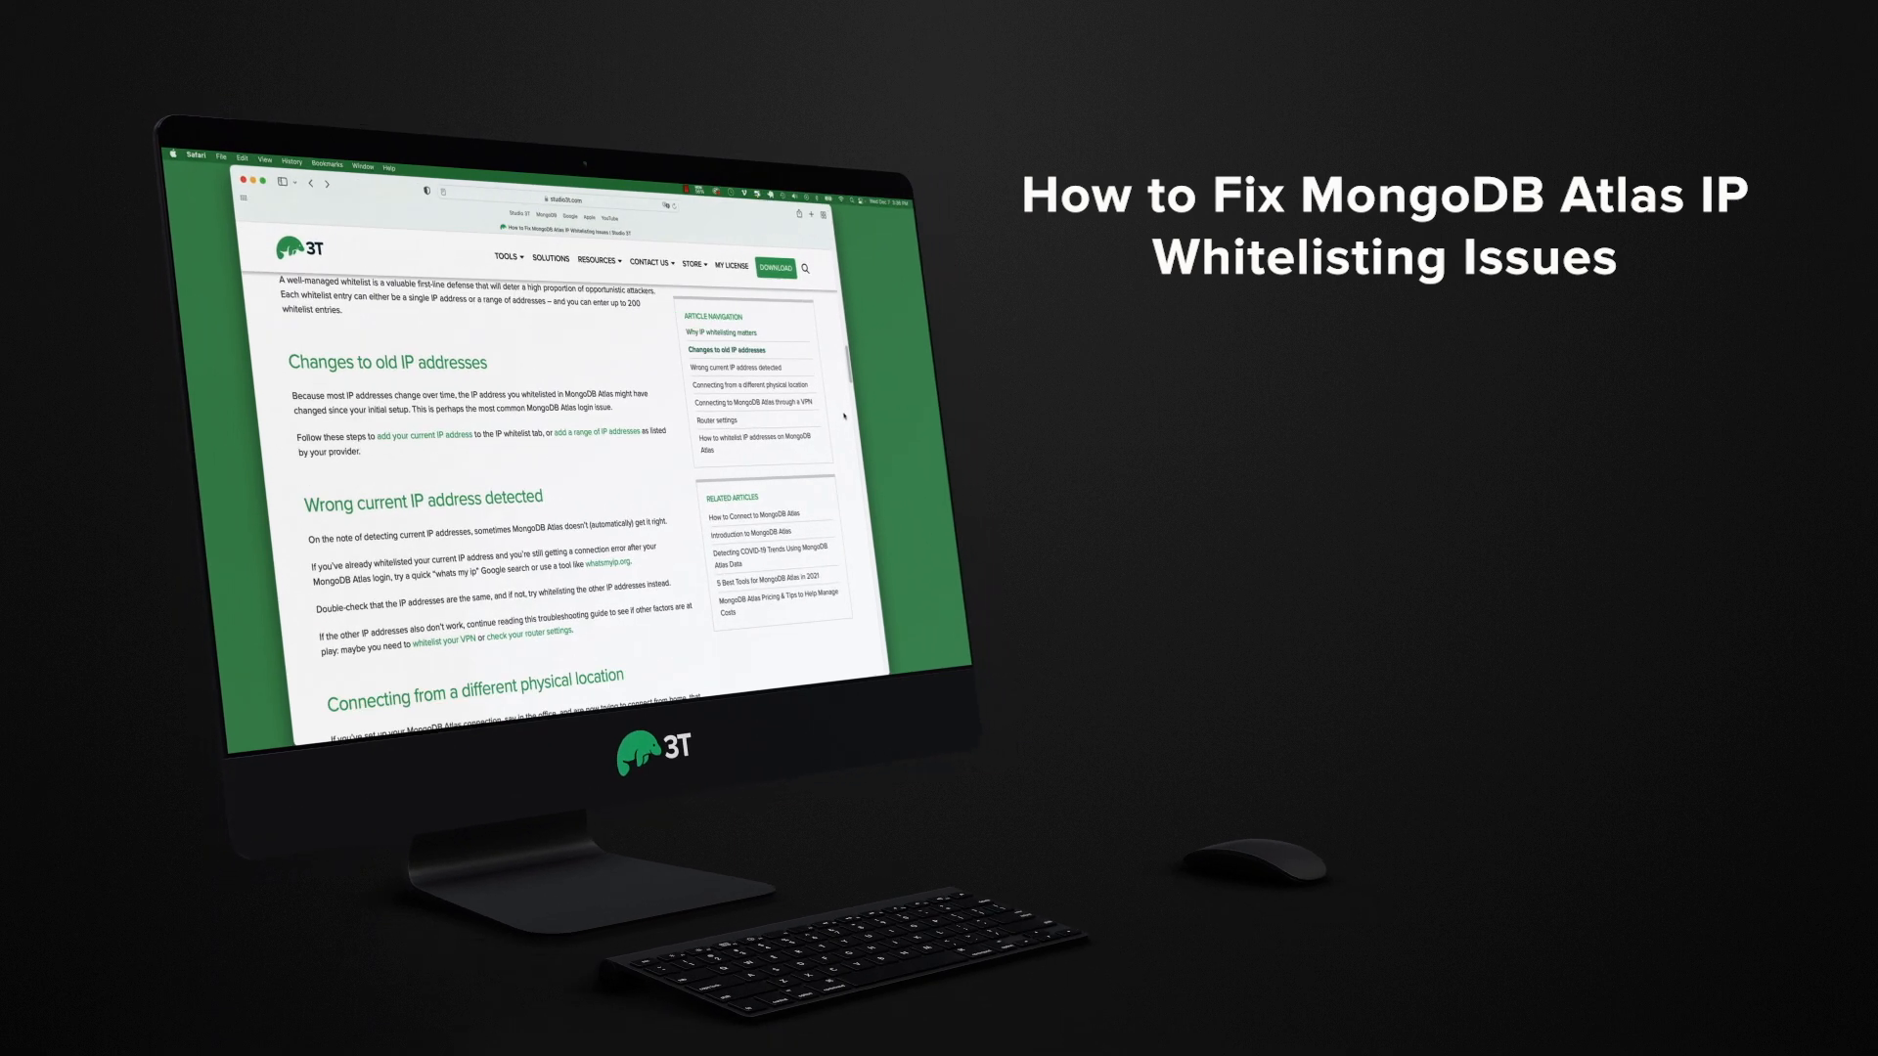
{"action": "scroll", "coordinate": [809, 413], "scroll_direction": "down", "scroll_amount": 7}
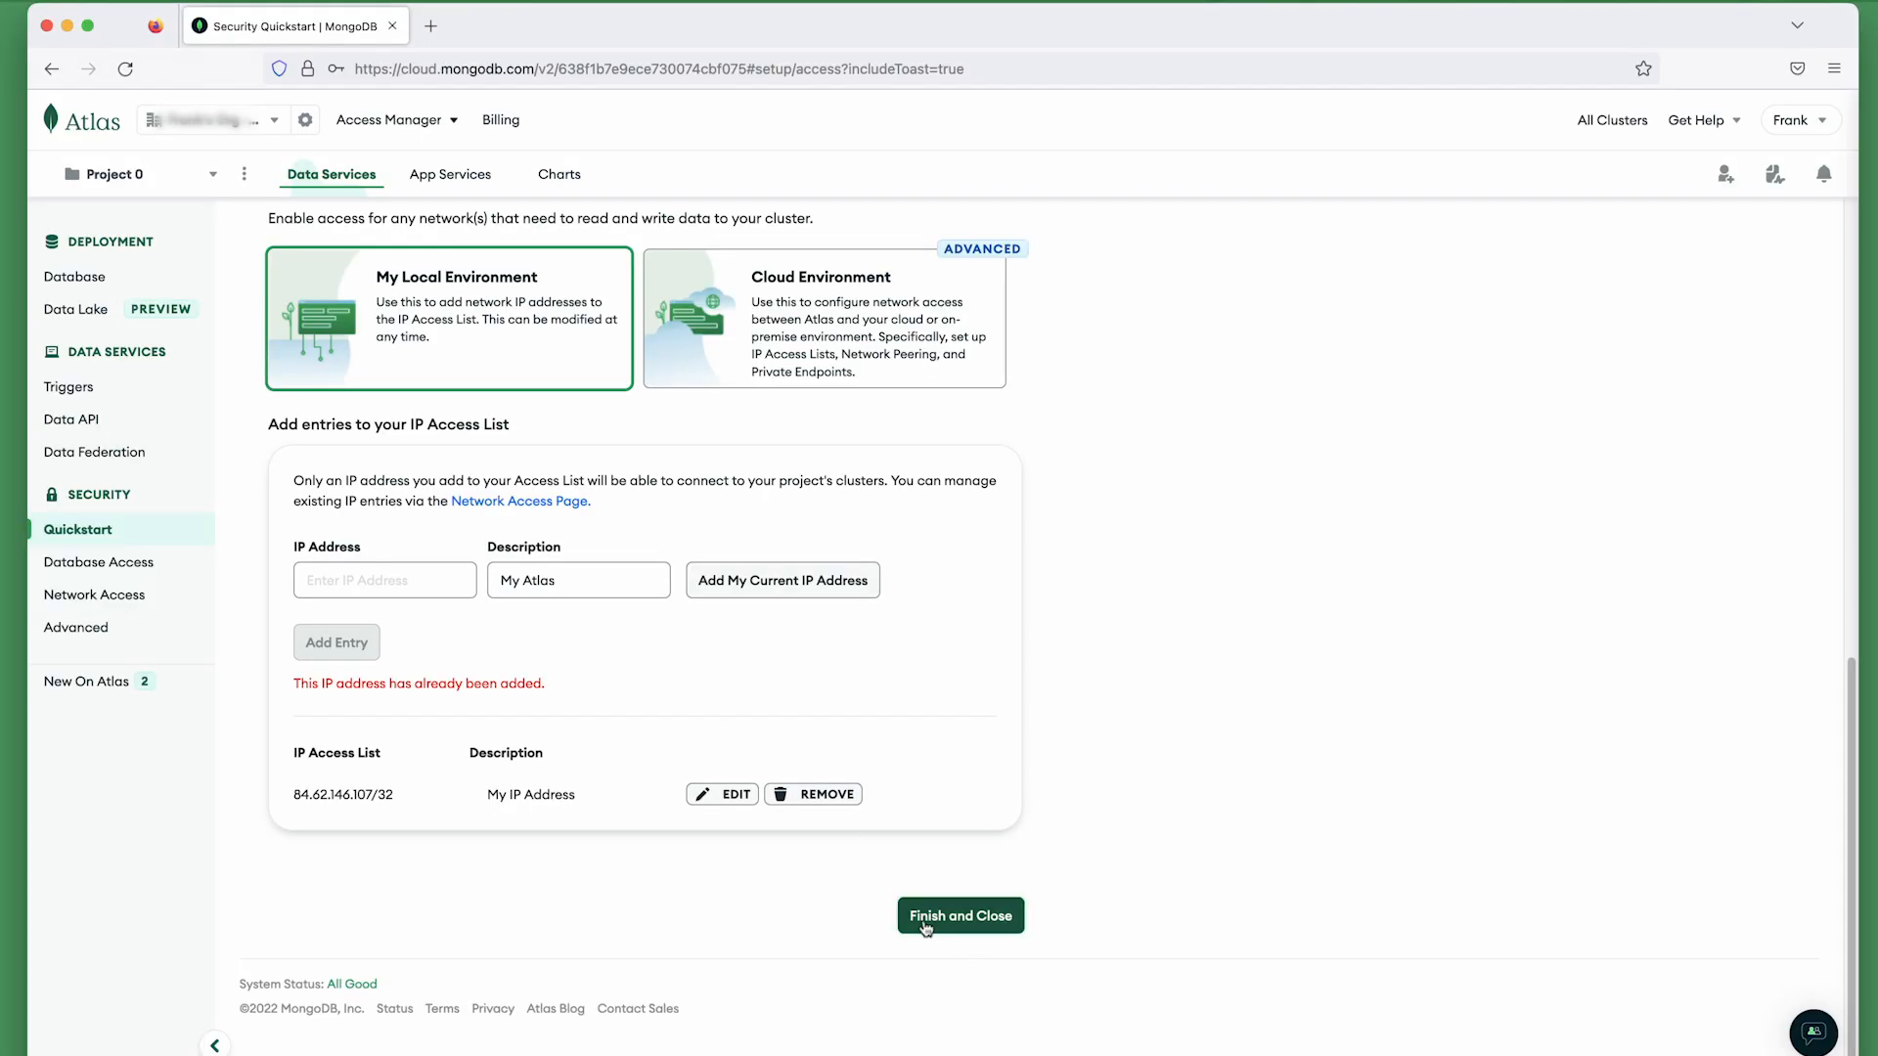
Finish the Security Quickstart and go to the project's database deployments
{"action": "left_click", "coordinate": [960, 929]}
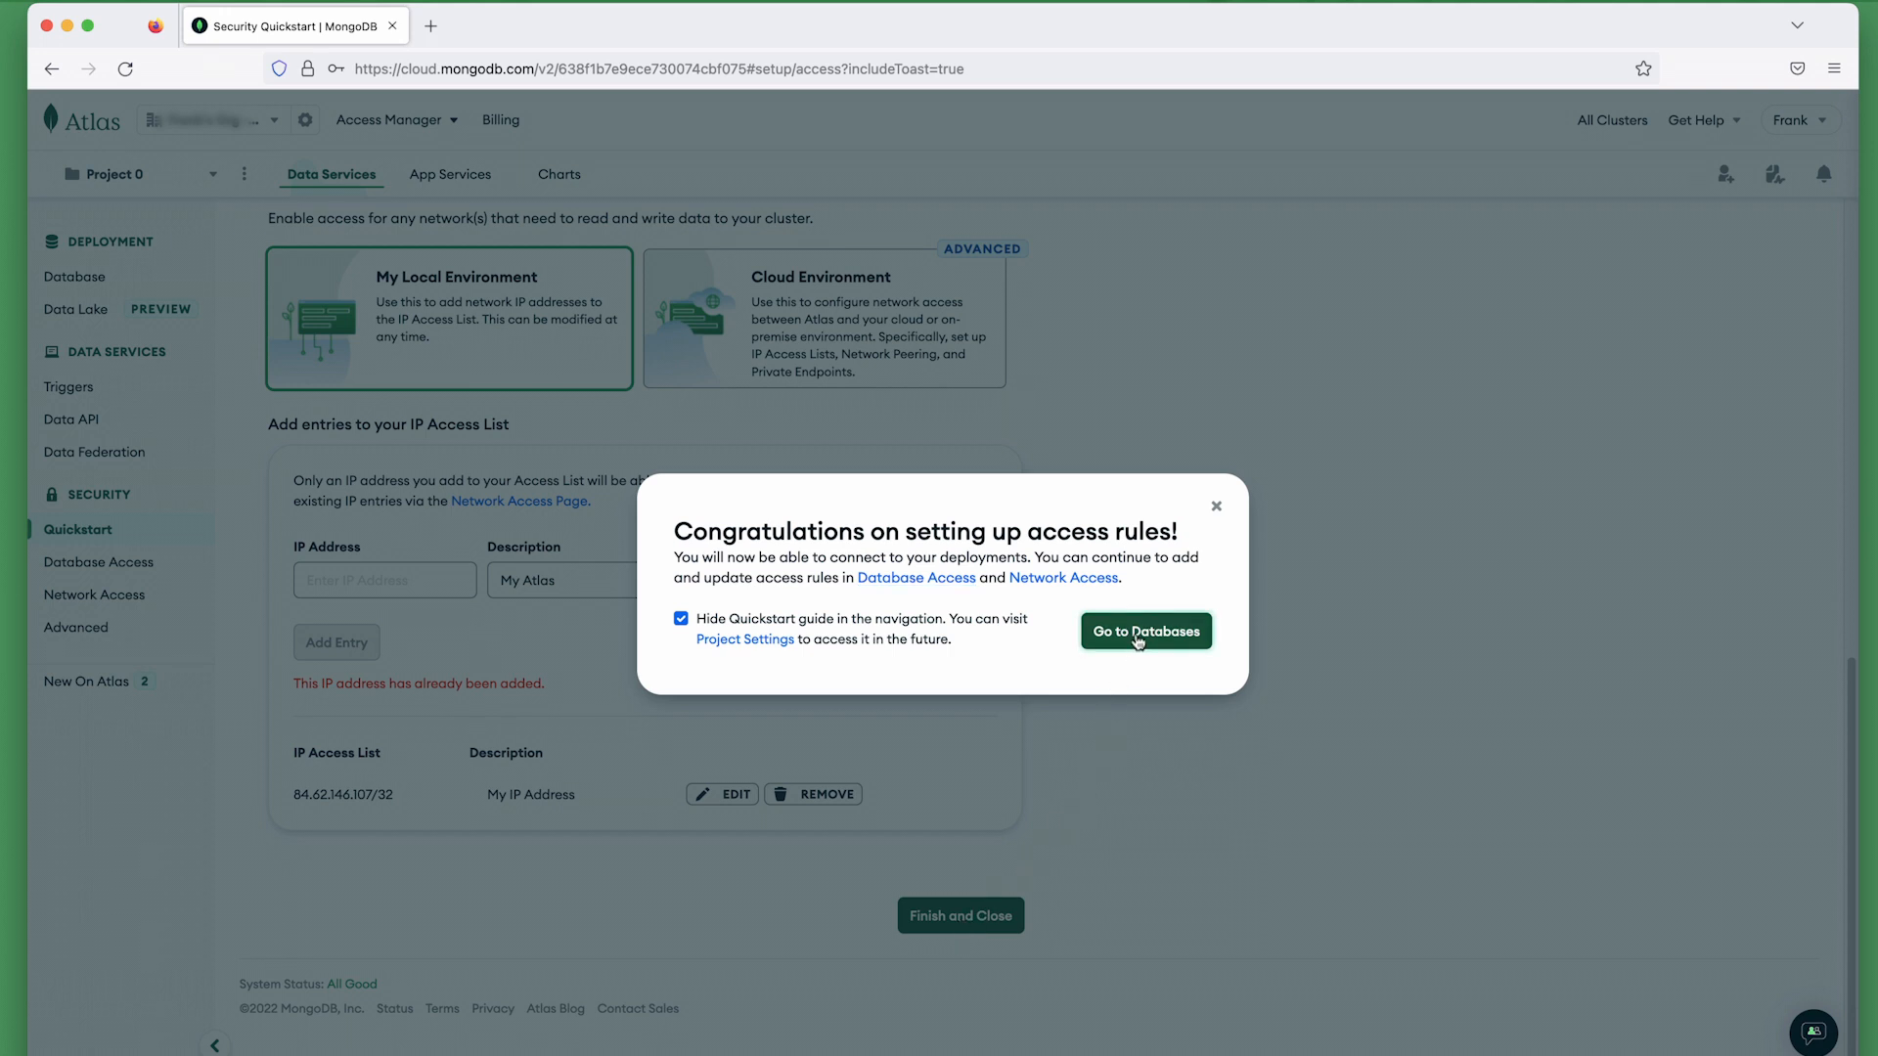
{"action": "left_click", "coordinate": [1137, 634]}
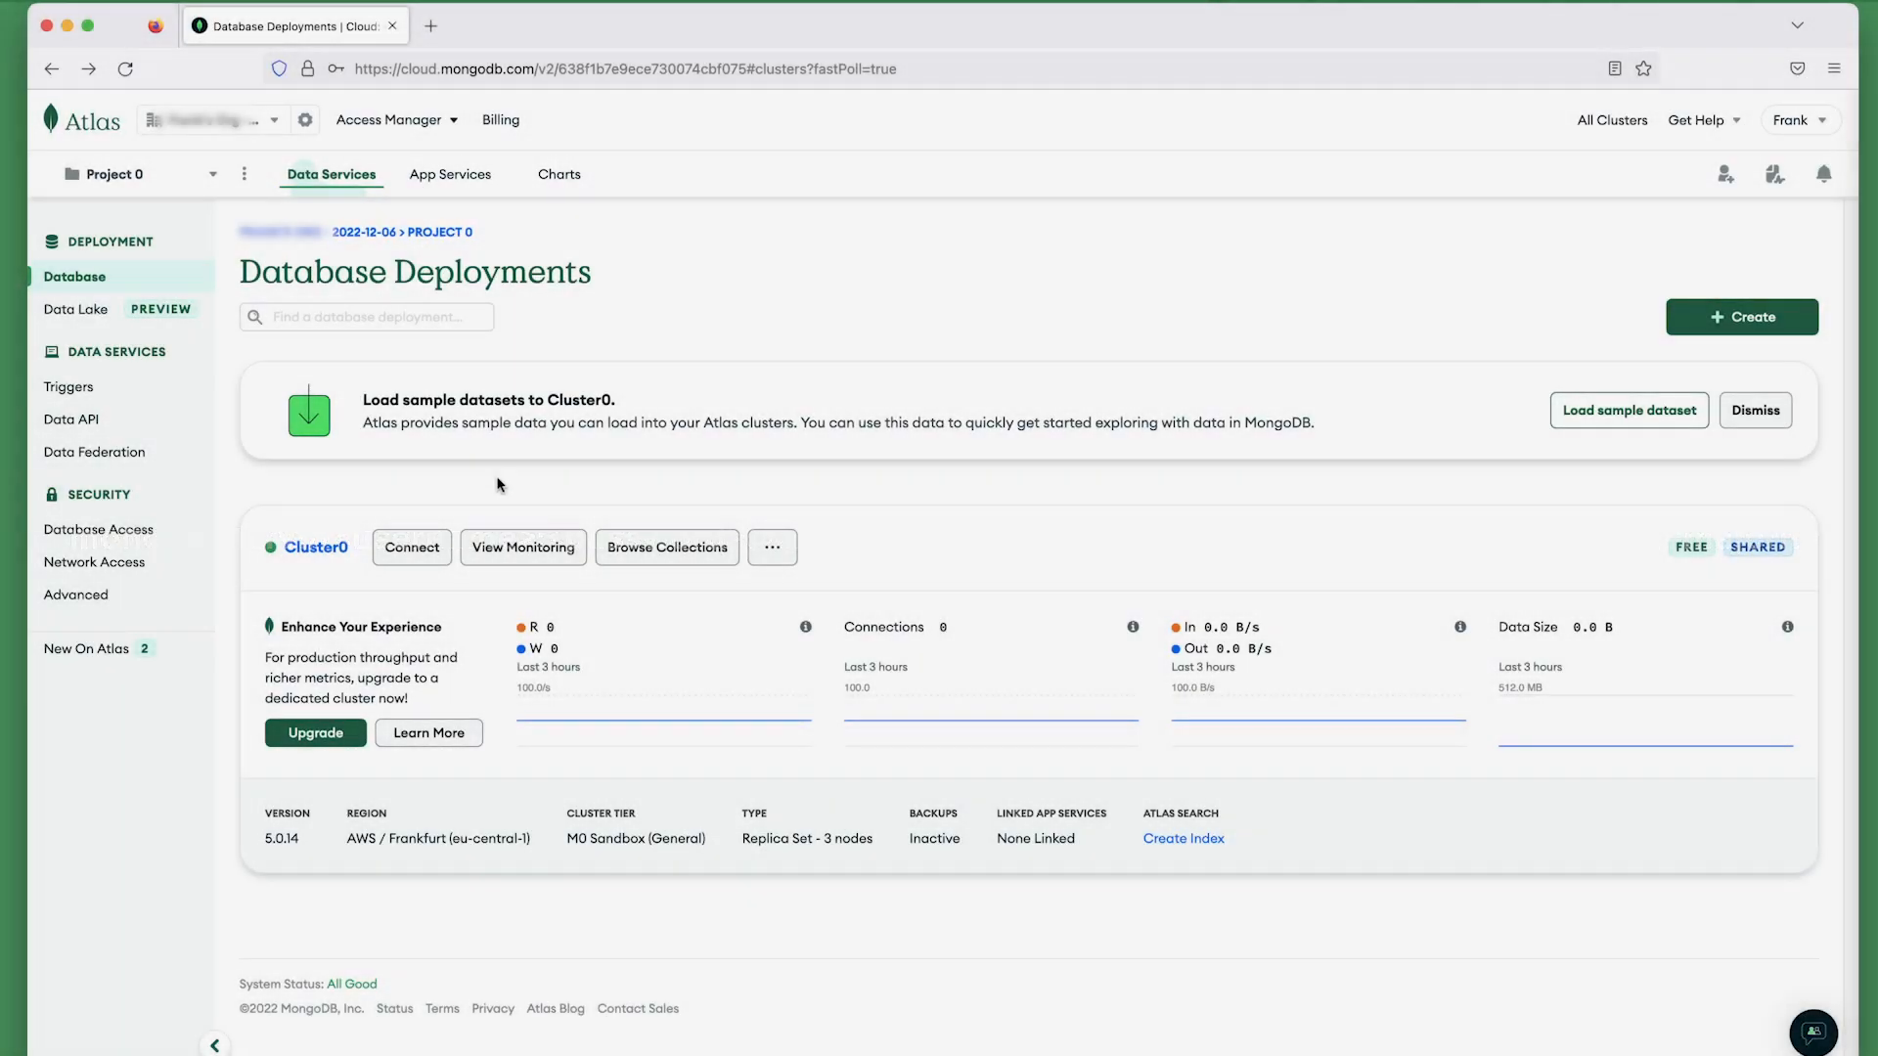
Copy Cluster0's application connection string for the Java driver, version 4.3 or later
{"action": "left_click", "coordinate": [402, 553]}
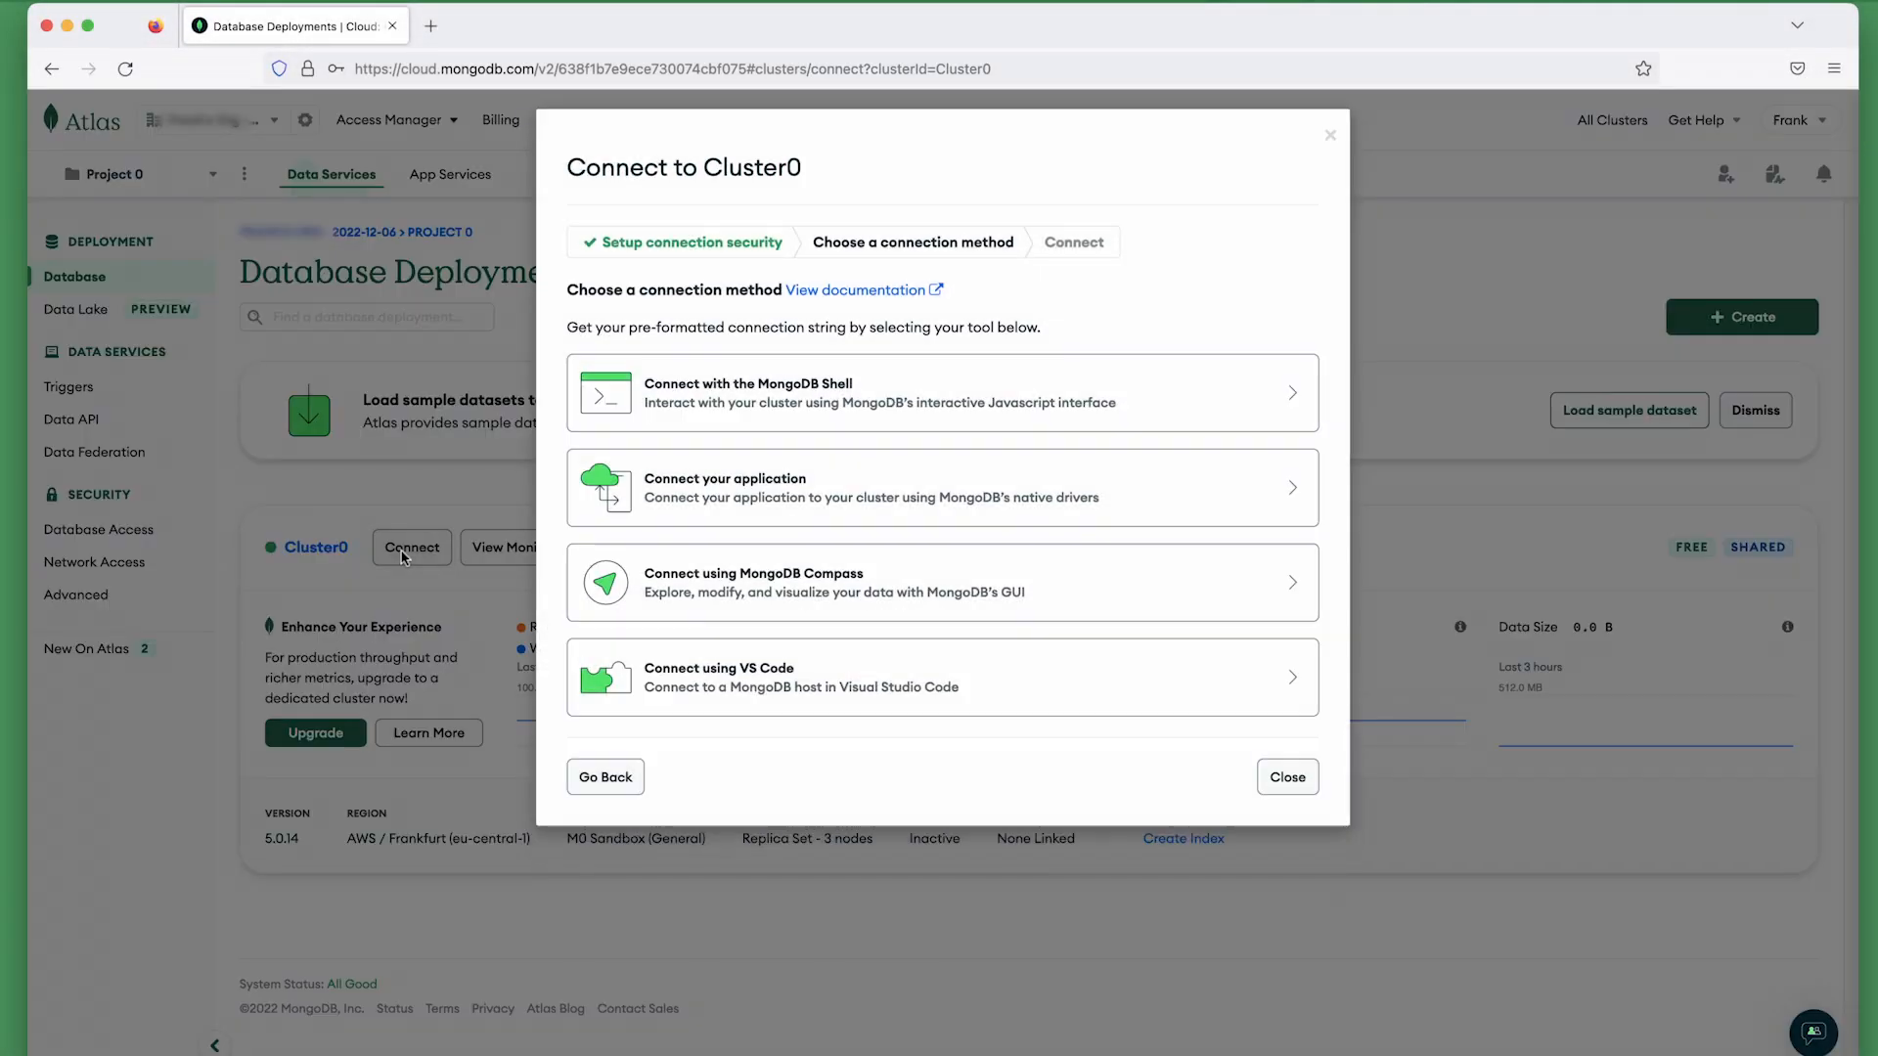
{"action": "left_click", "coordinate": [723, 496]}
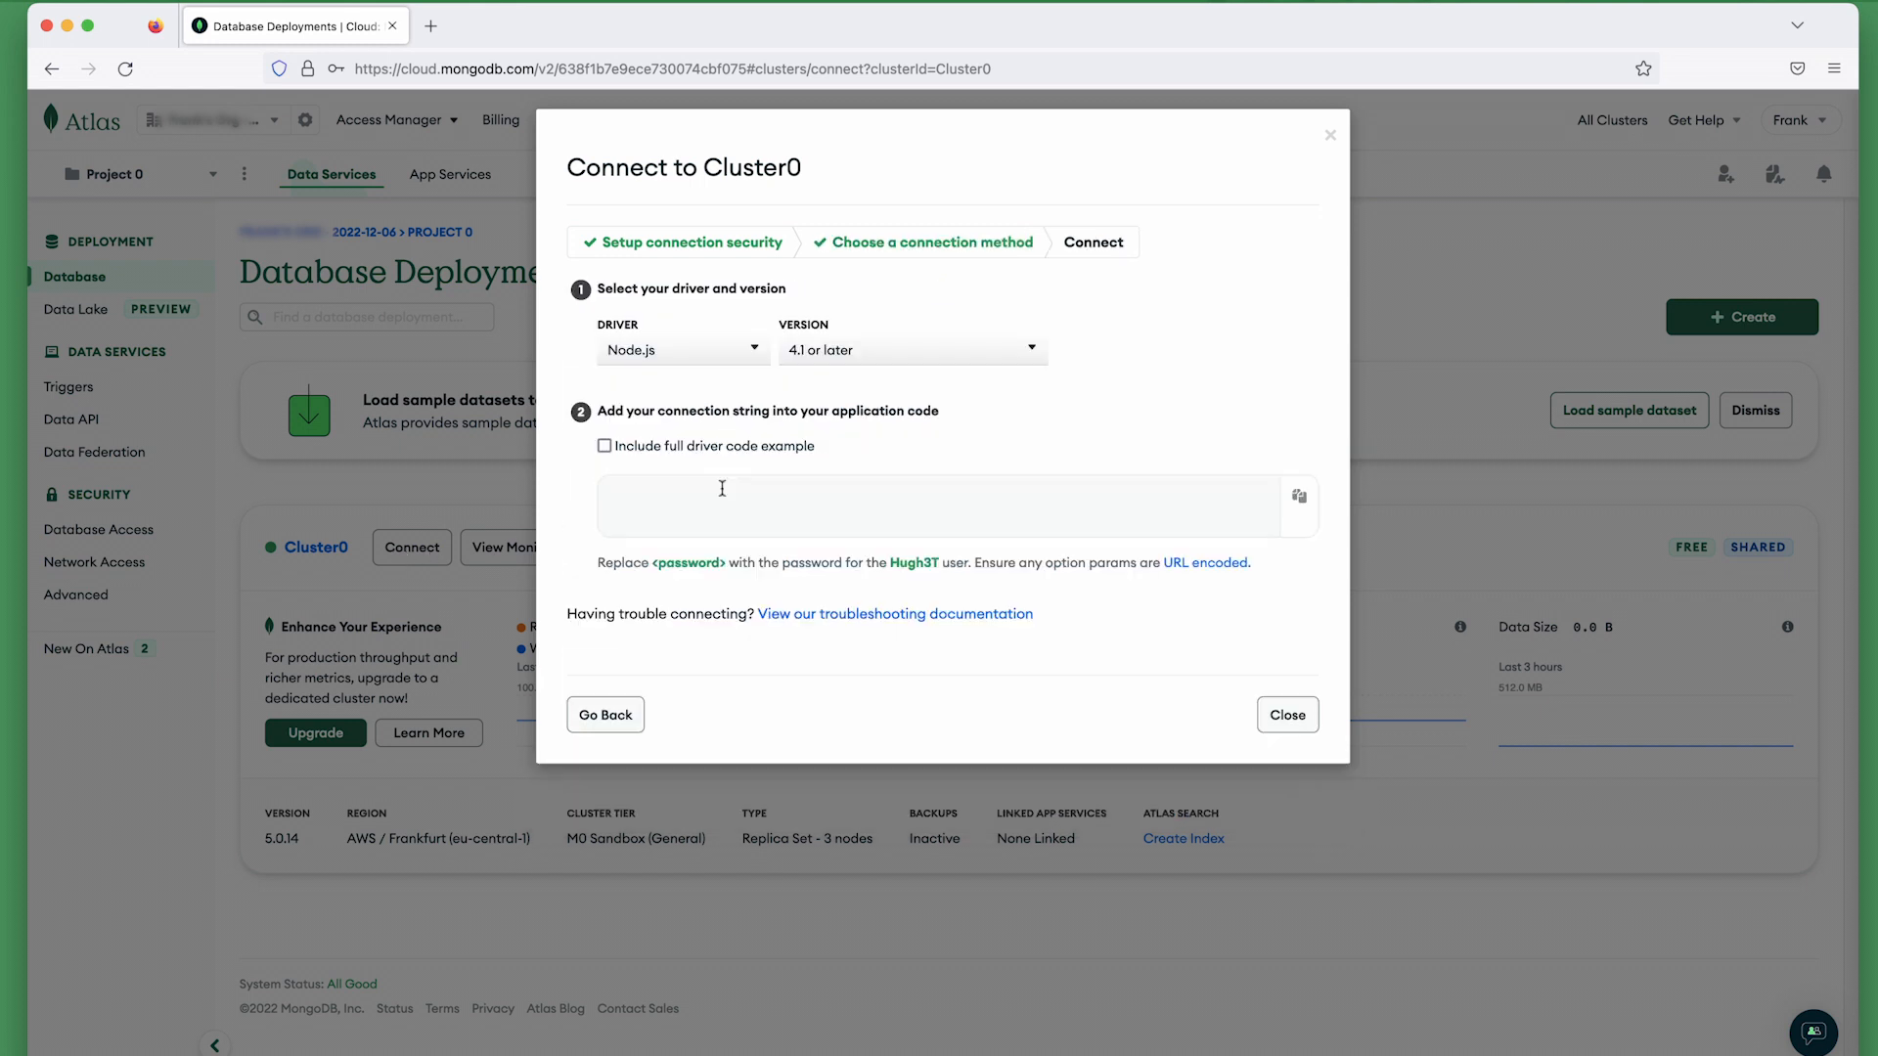
{"action": "left_click", "coordinate": [754, 354]}
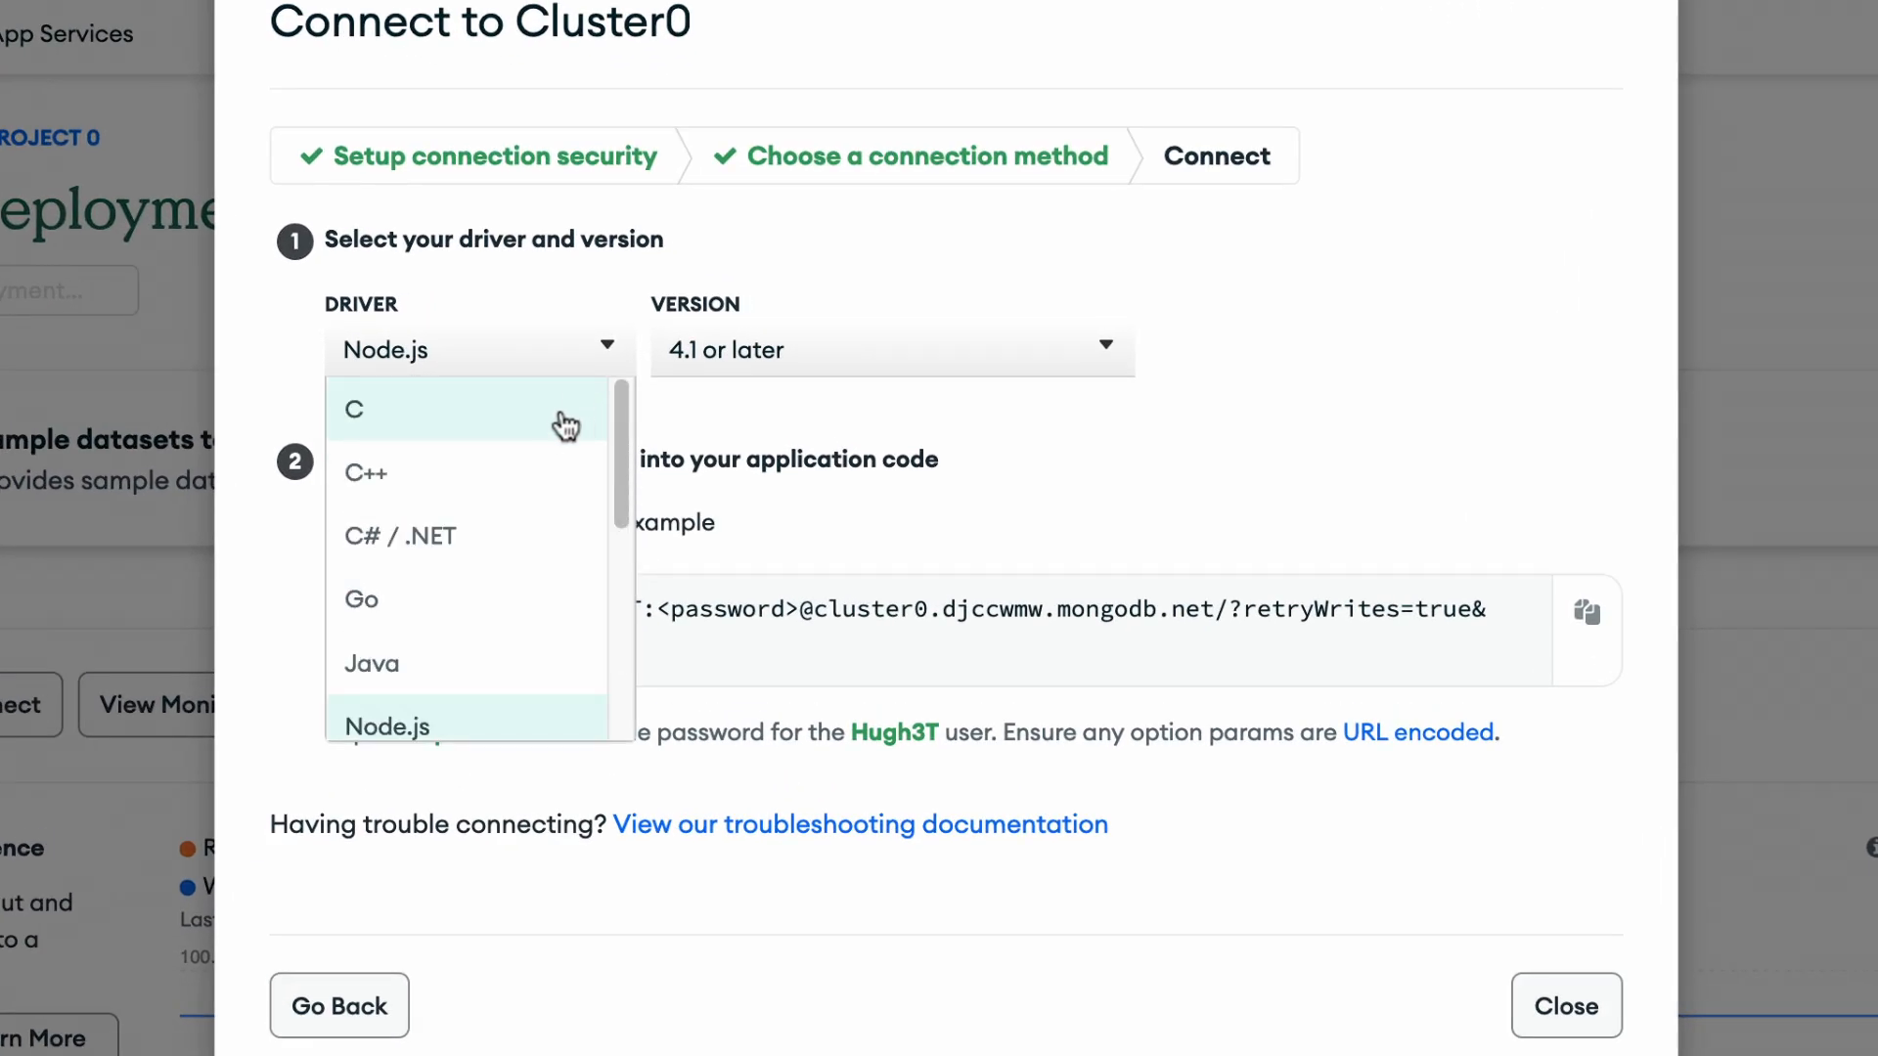
{"action": "left_click", "coordinate": [490, 660]}
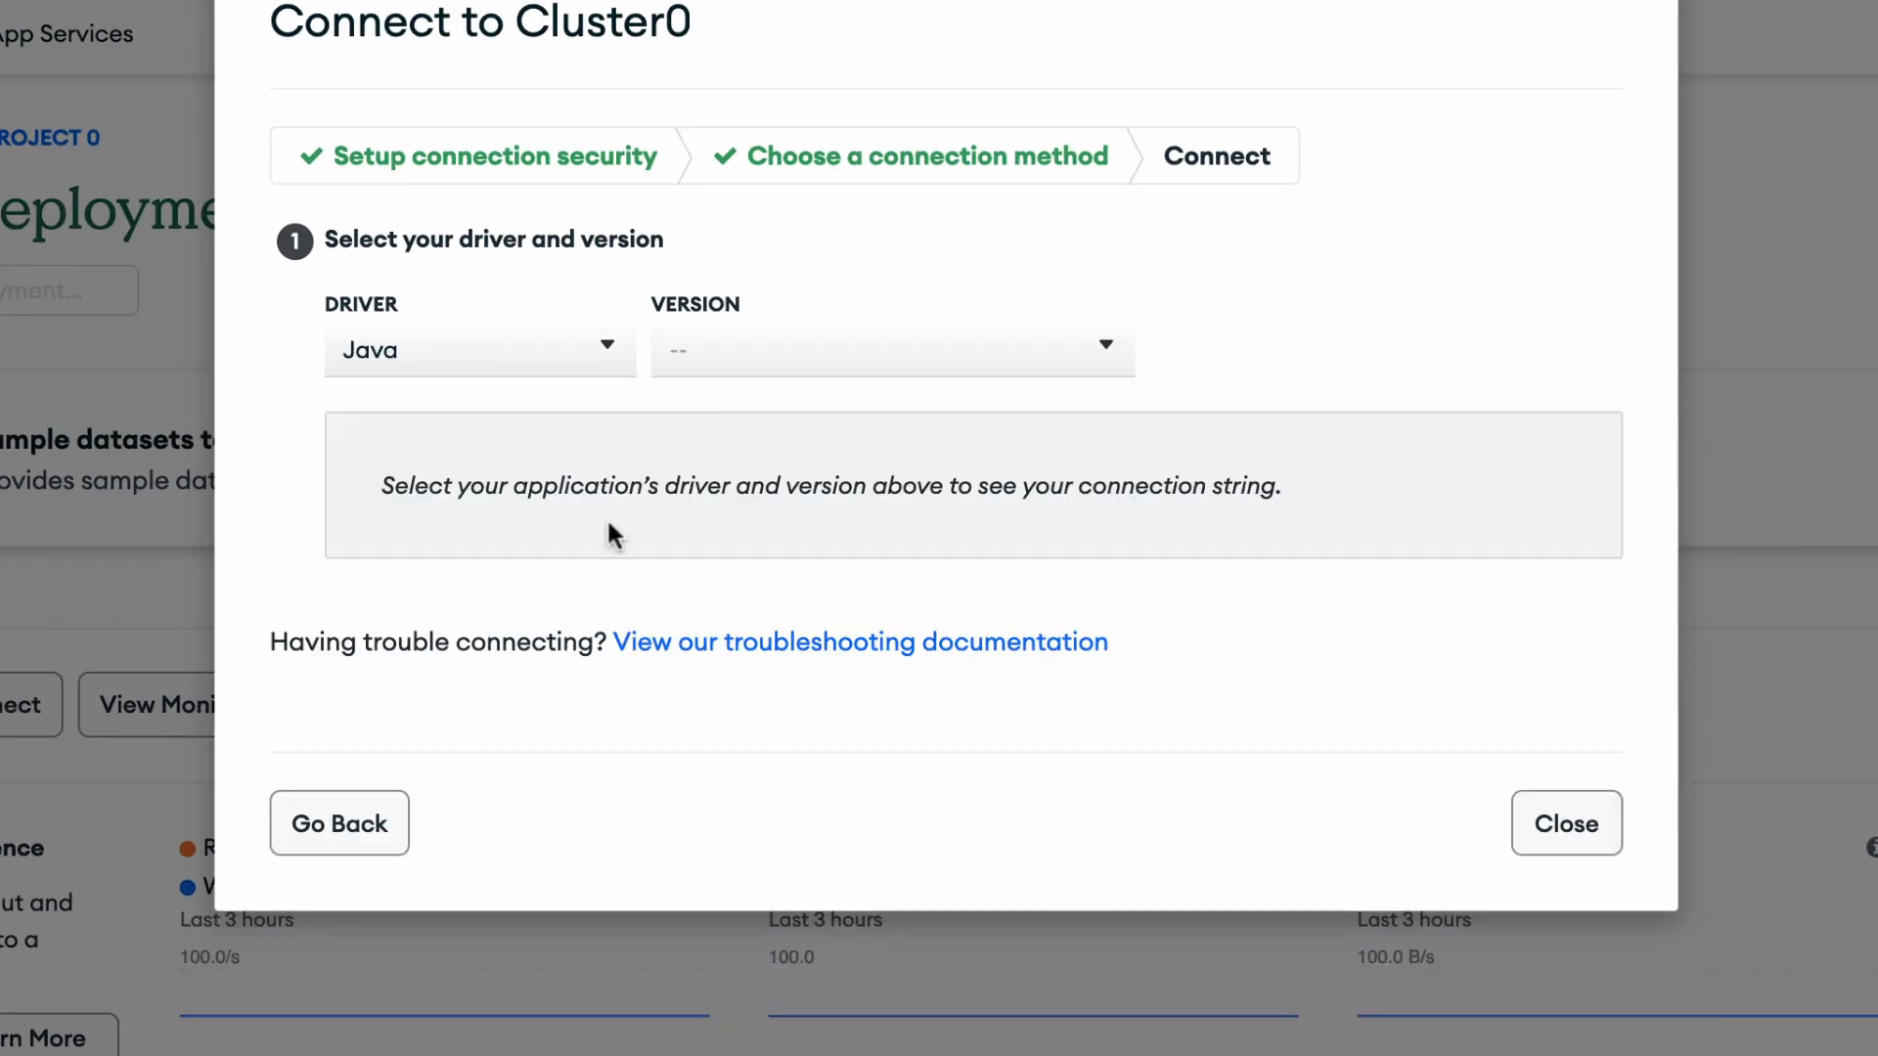
{"action": "left_click", "coordinate": [835, 369]}
{"action": "left_click", "coordinate": [833, 411]}
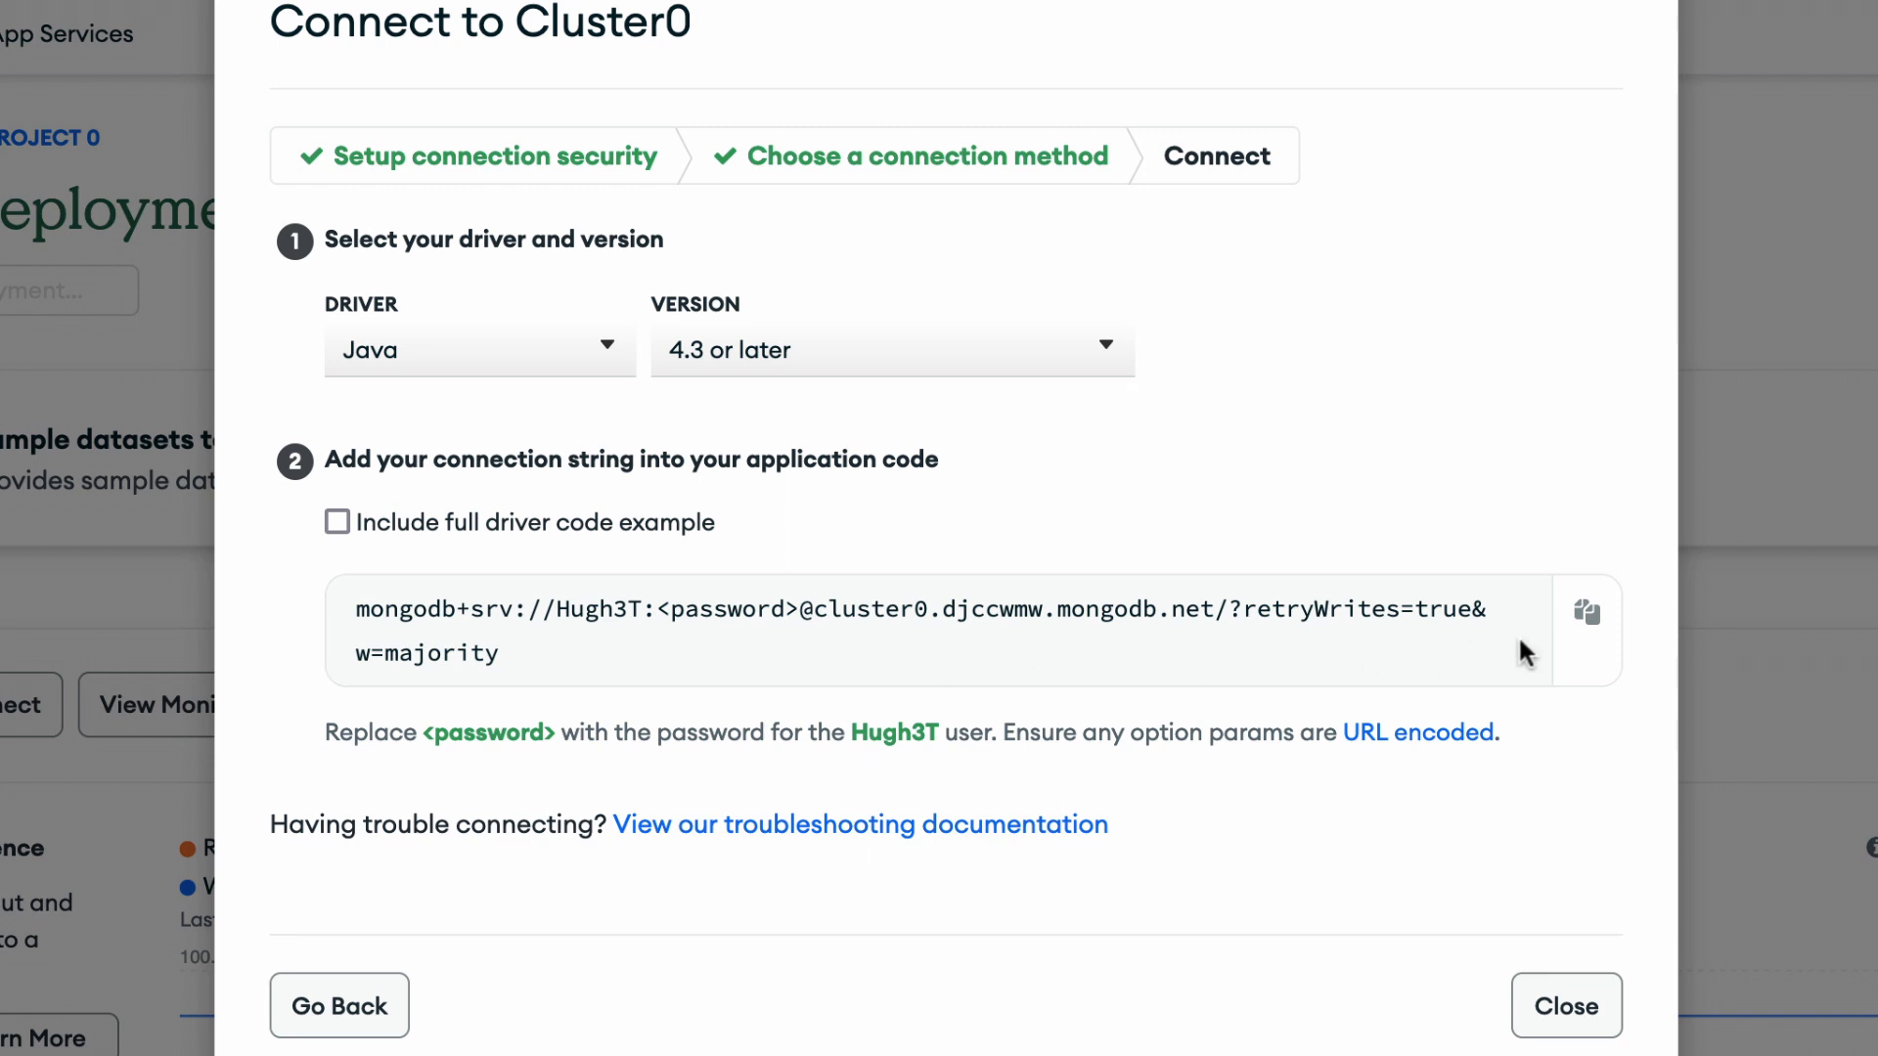
{"action": "left_click", "coordinate": [1580, 627]}
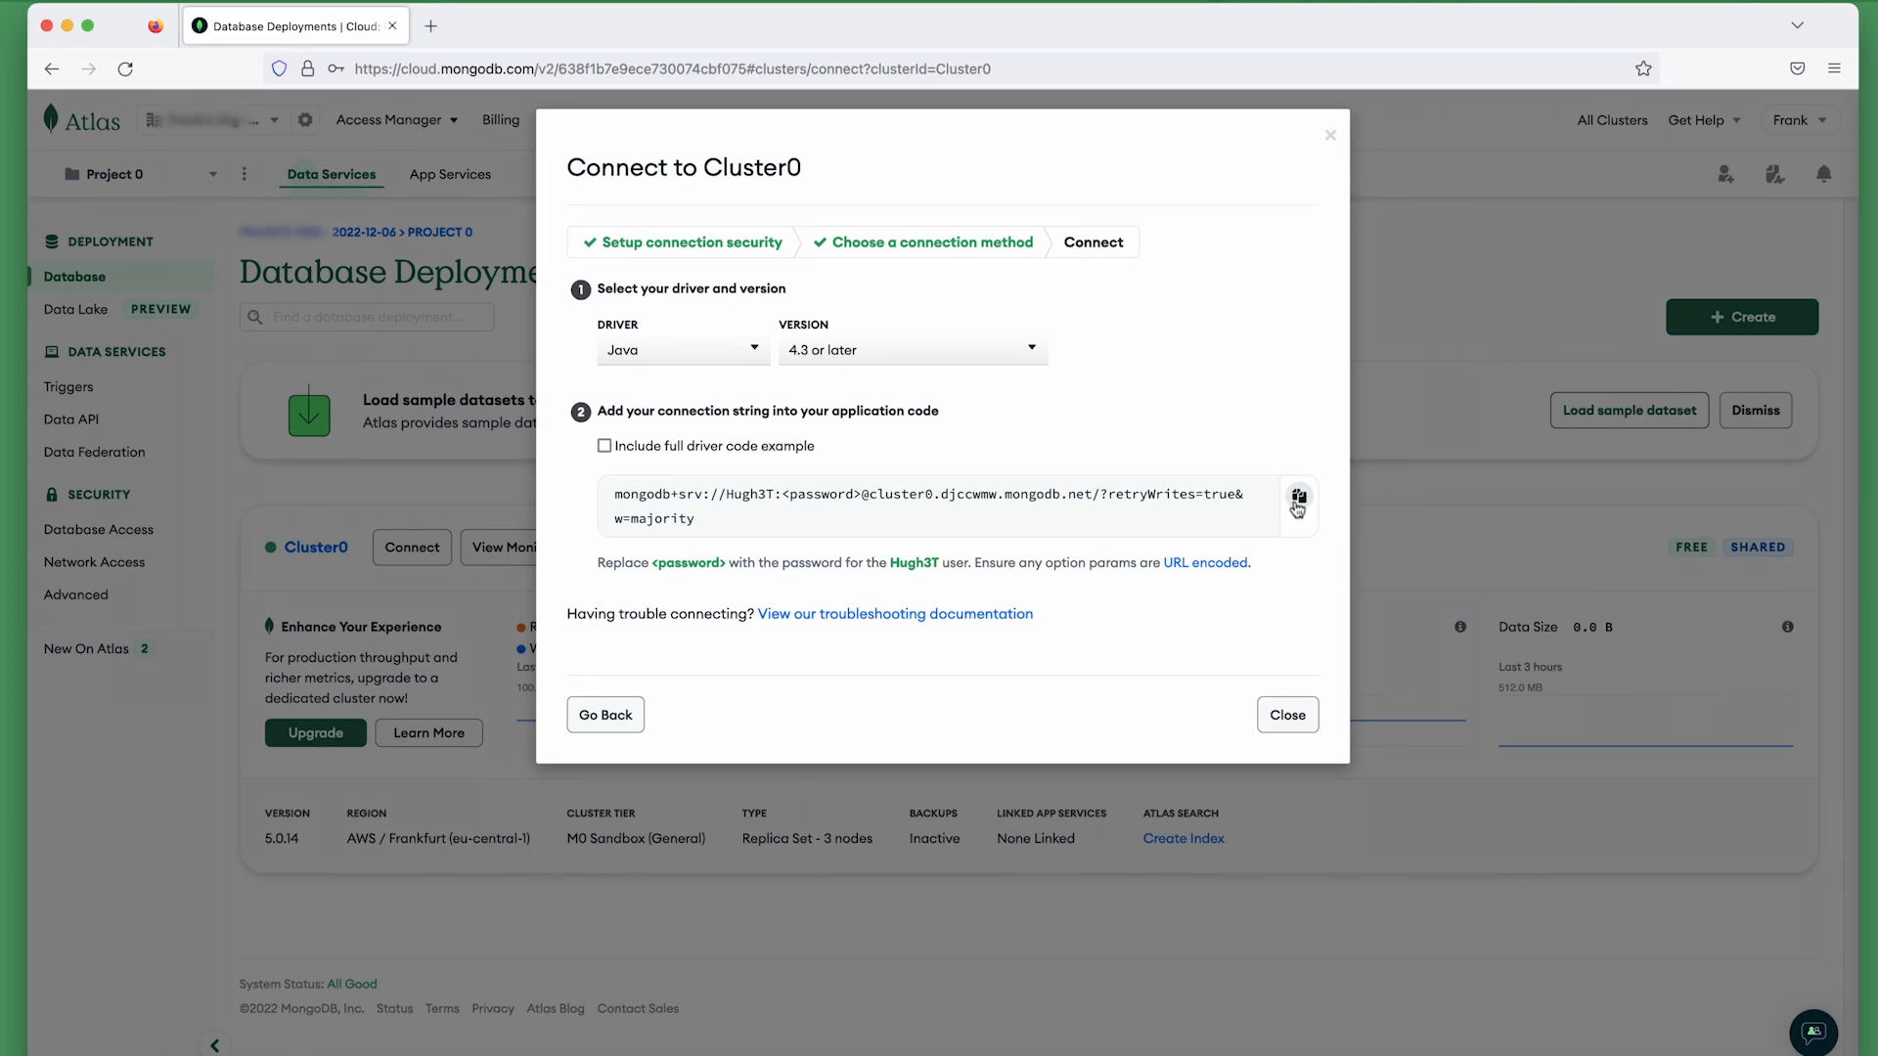
Switch to a blank TextEdit document and paste the copied connection string into it
{"action": "left_click", "coordinate": [1712, 1048]}
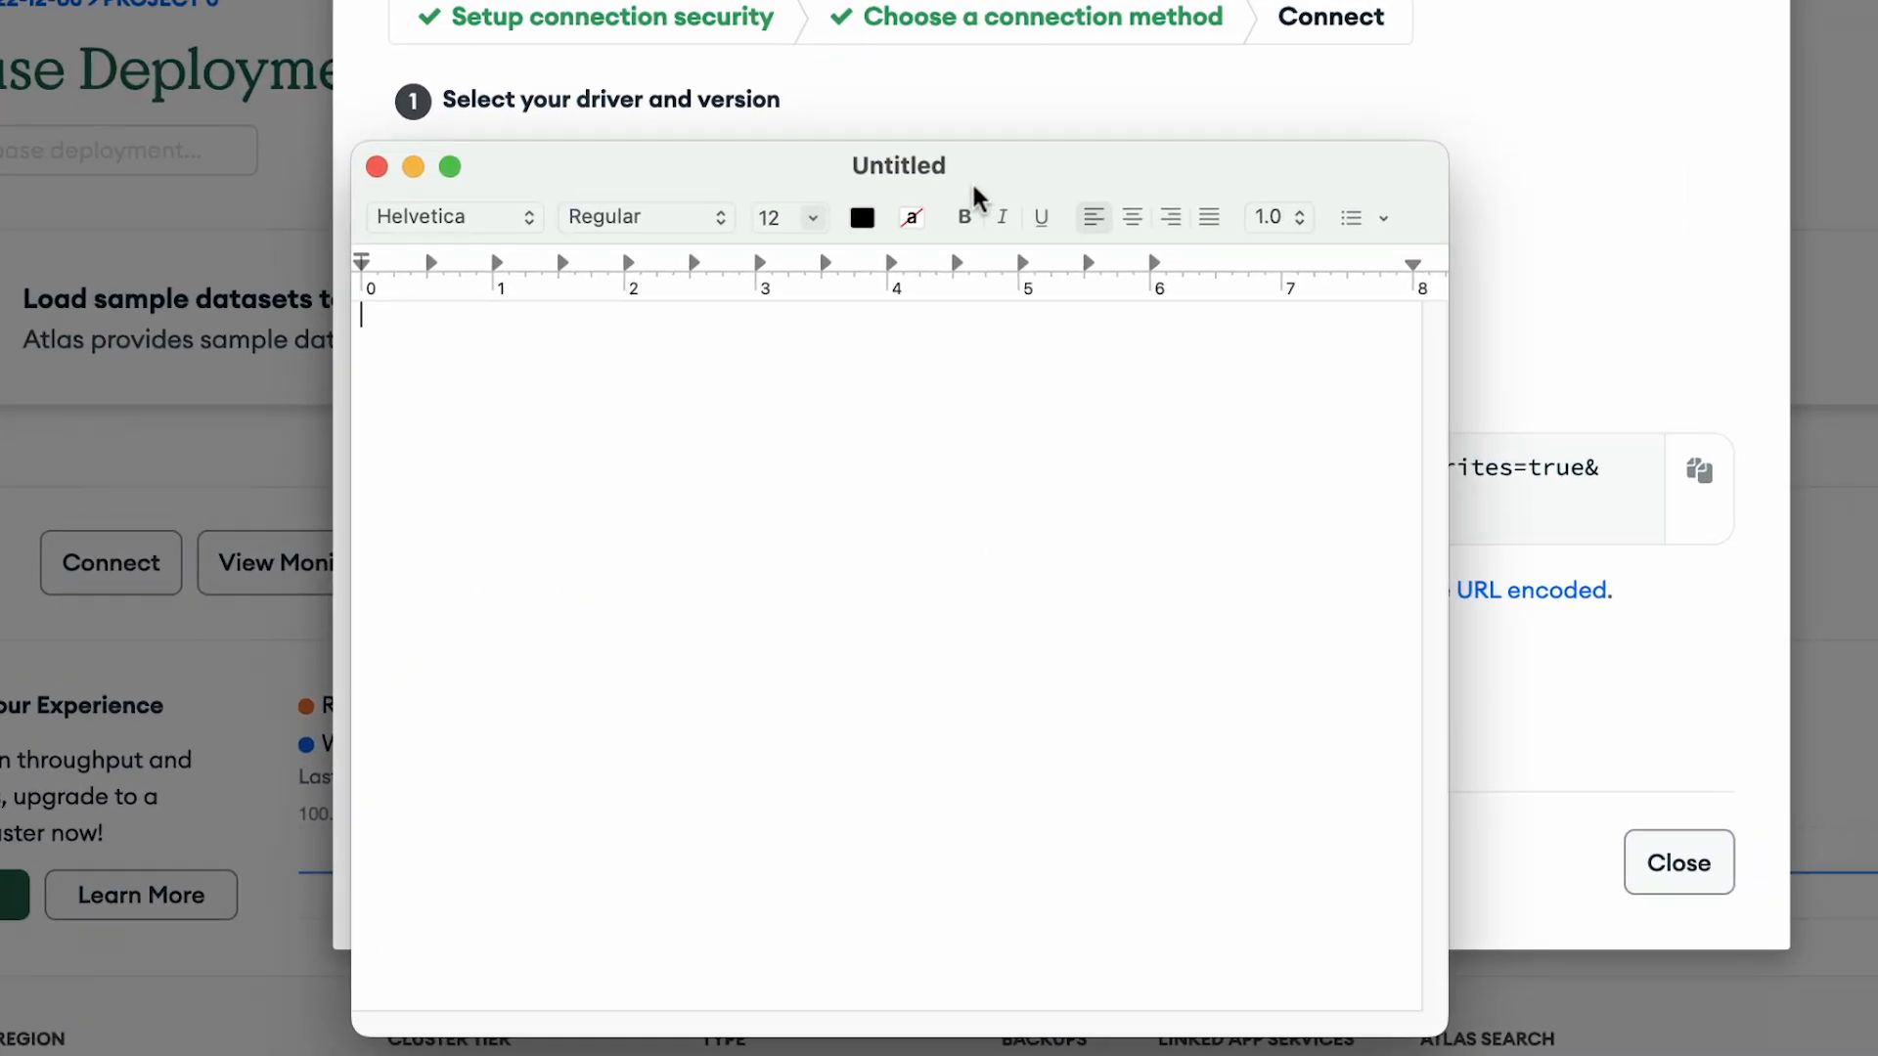
{"action": "right_click", "coordinate": [890, 440]}
{"action": "left_click", "coordinate": [1086, 458]}
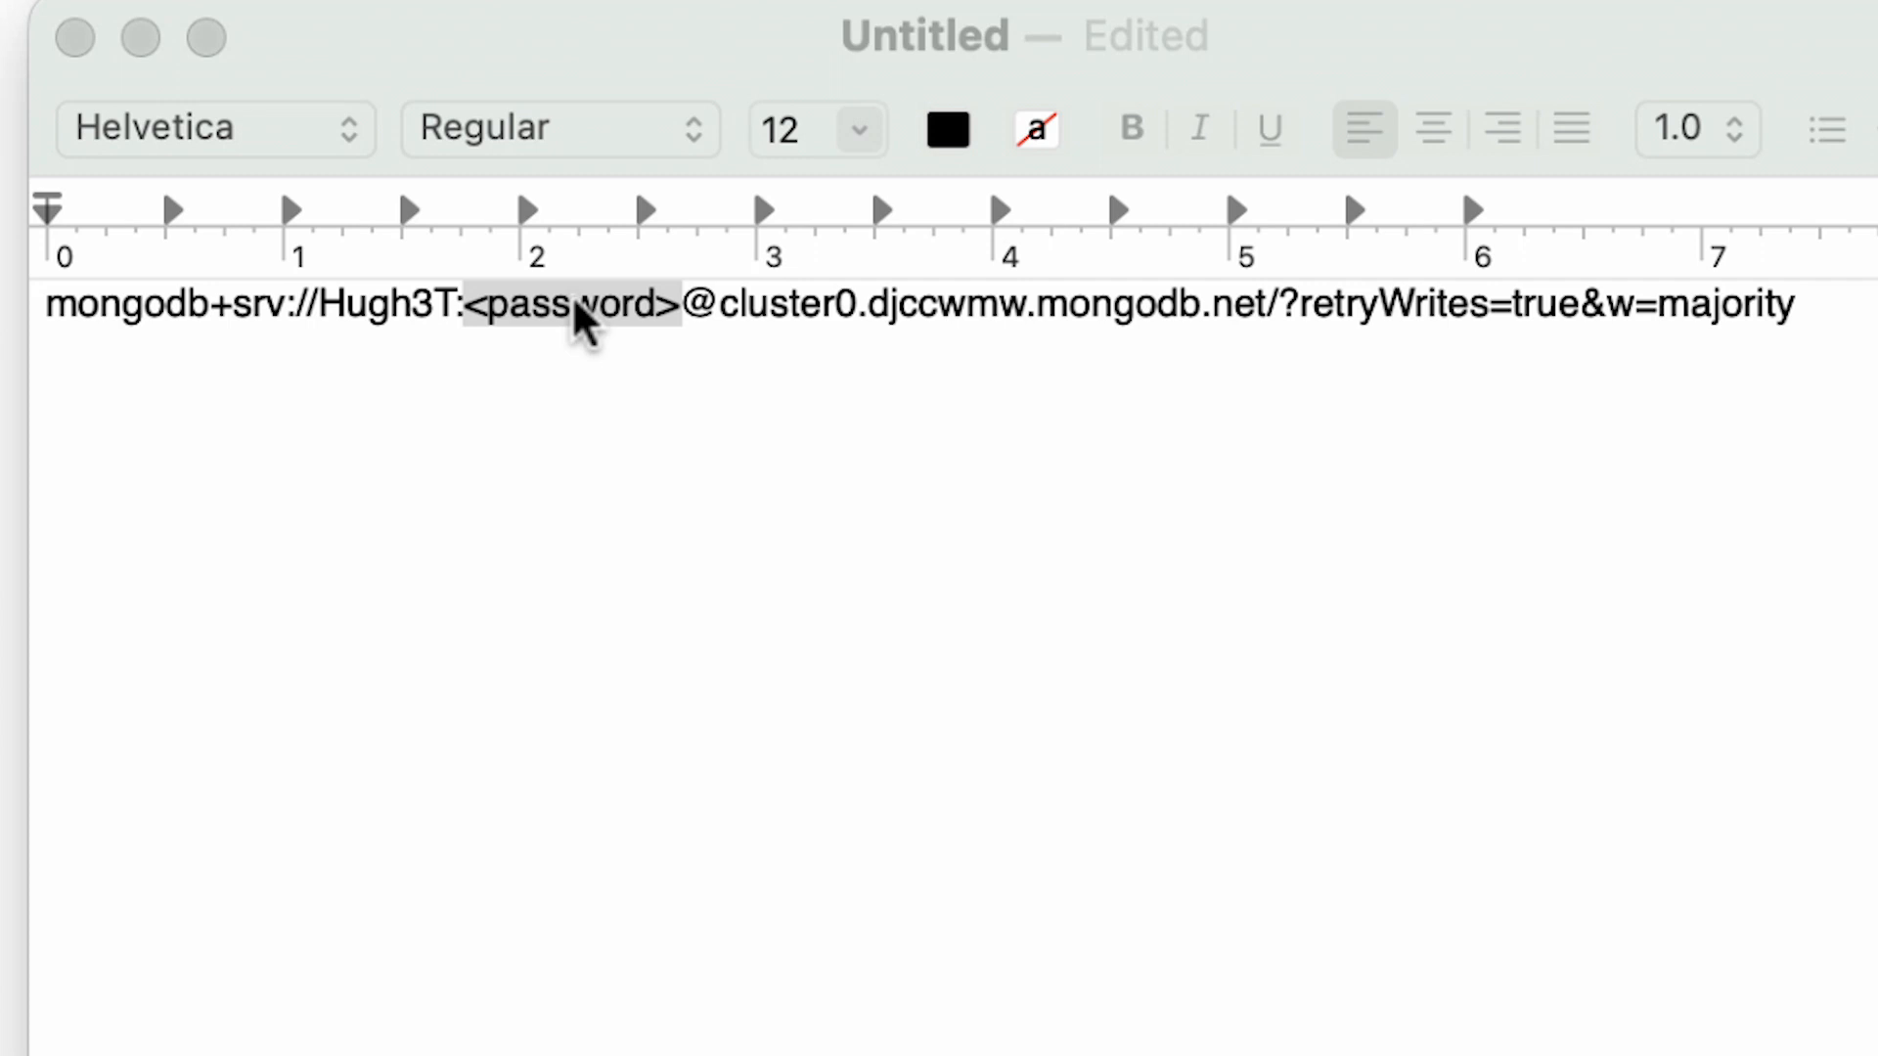
Replace the <password> placeholder in the connection string with the database user's password
{"action": "left_click", "coordinate": [616, 304]}
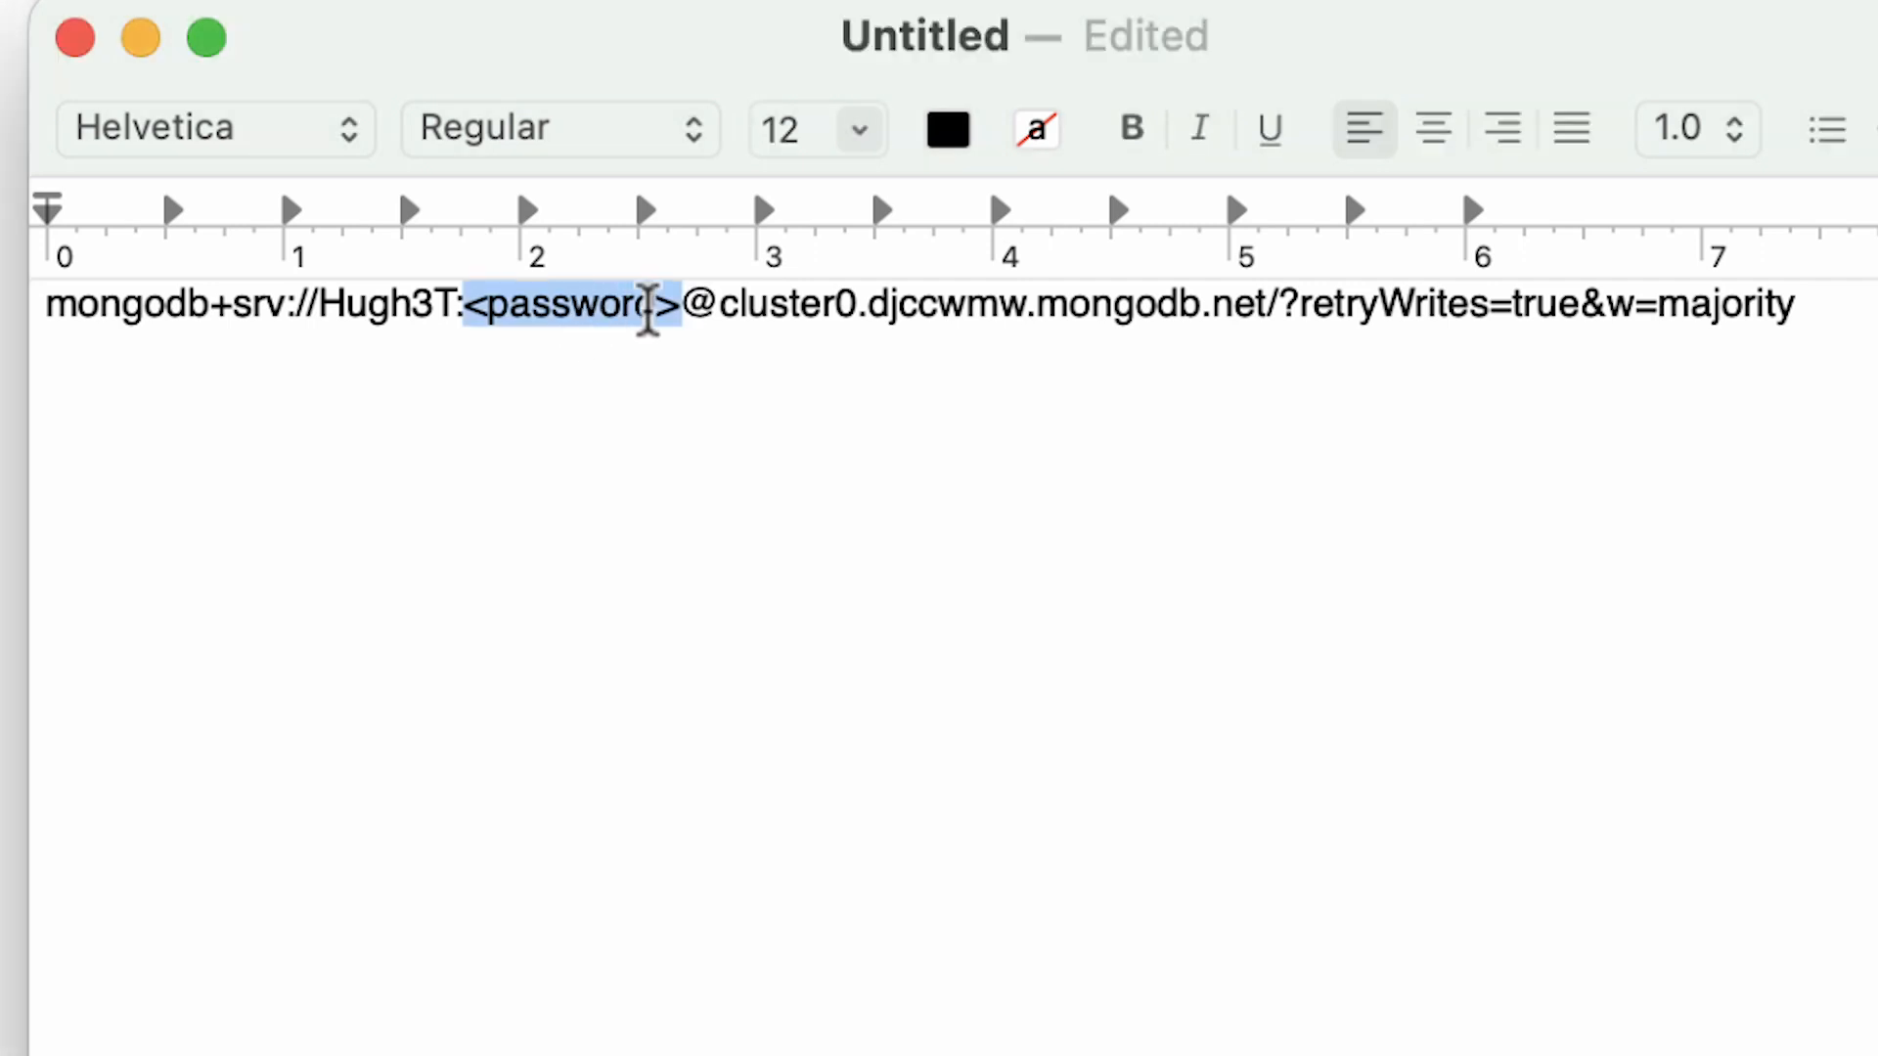
{"action": "left_click", "coordinate": [679, 304]}
{"action": "left_click_drag", "start_coordinate": [678, 304], "coordinate": [470, 303]}
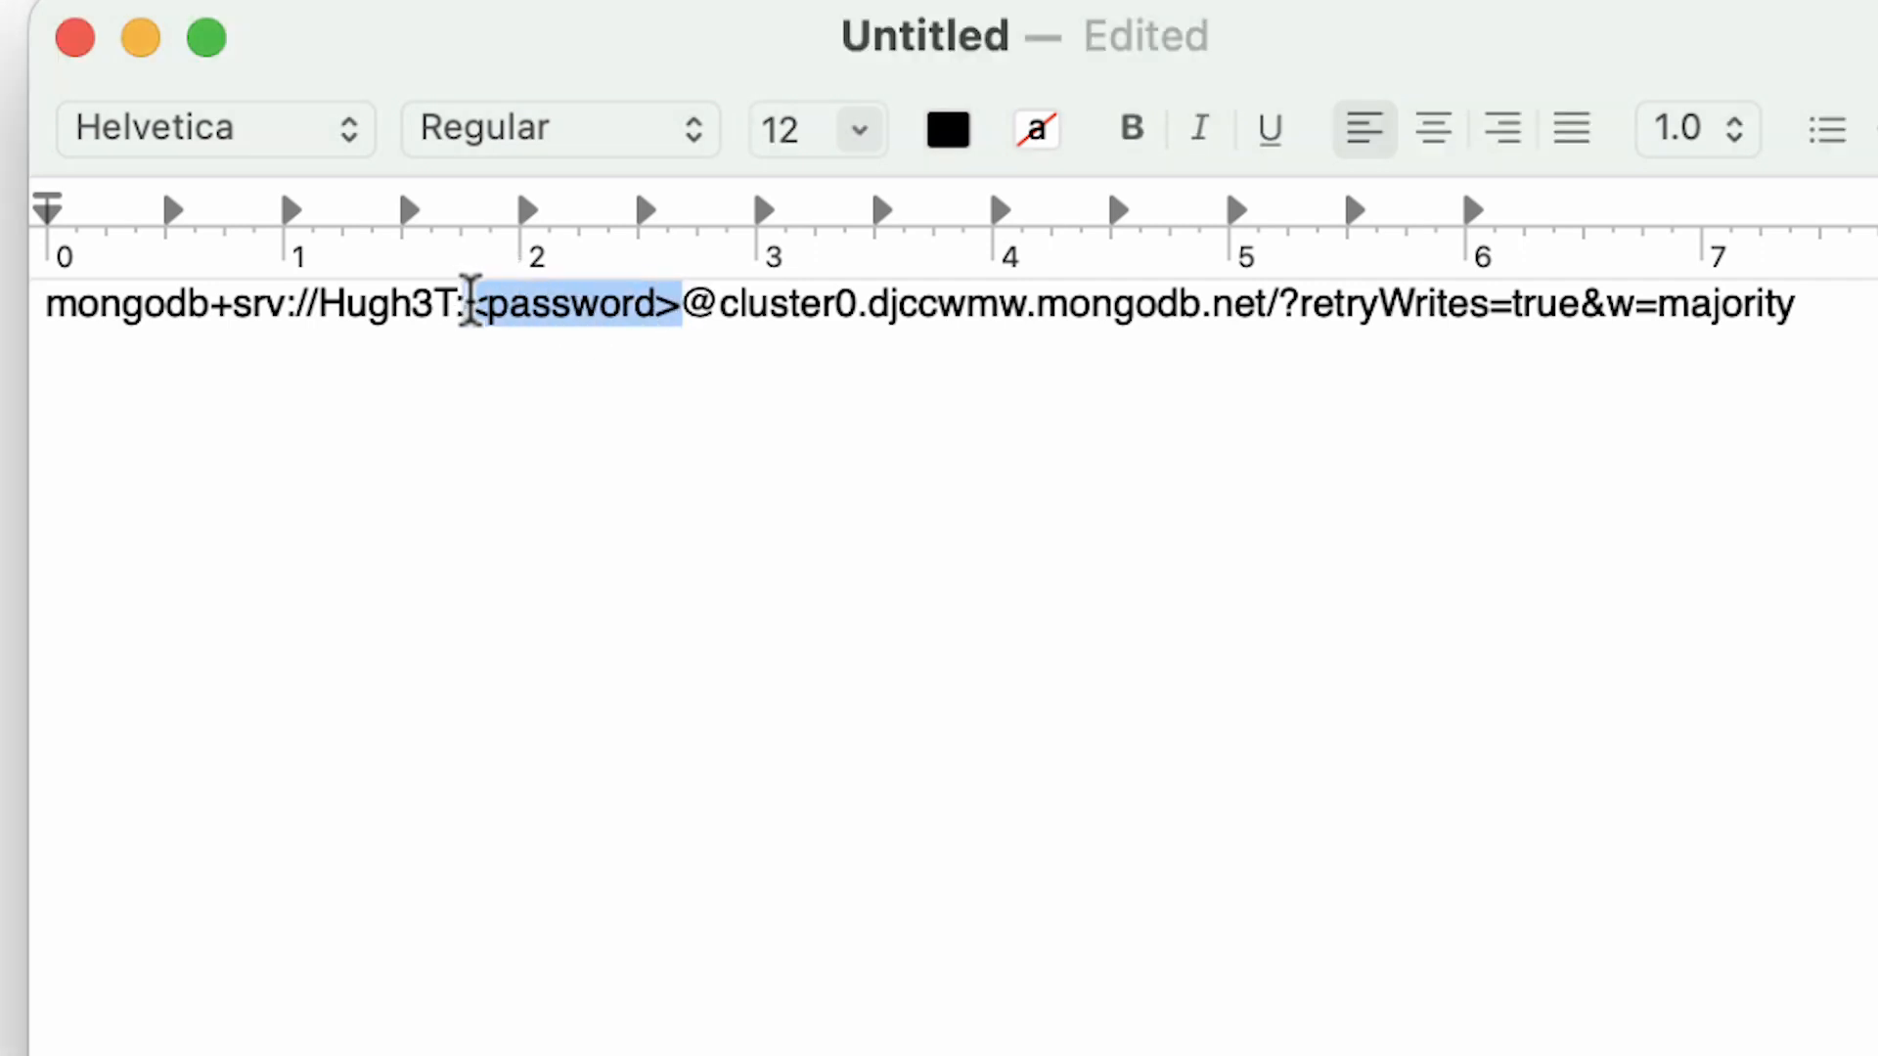
{"action": "key", "text": "BackSpace"}
{"action": "right_click", "coordinate": [471, 303]}
{"action": "left_click", "coordinate": [507, 474]}
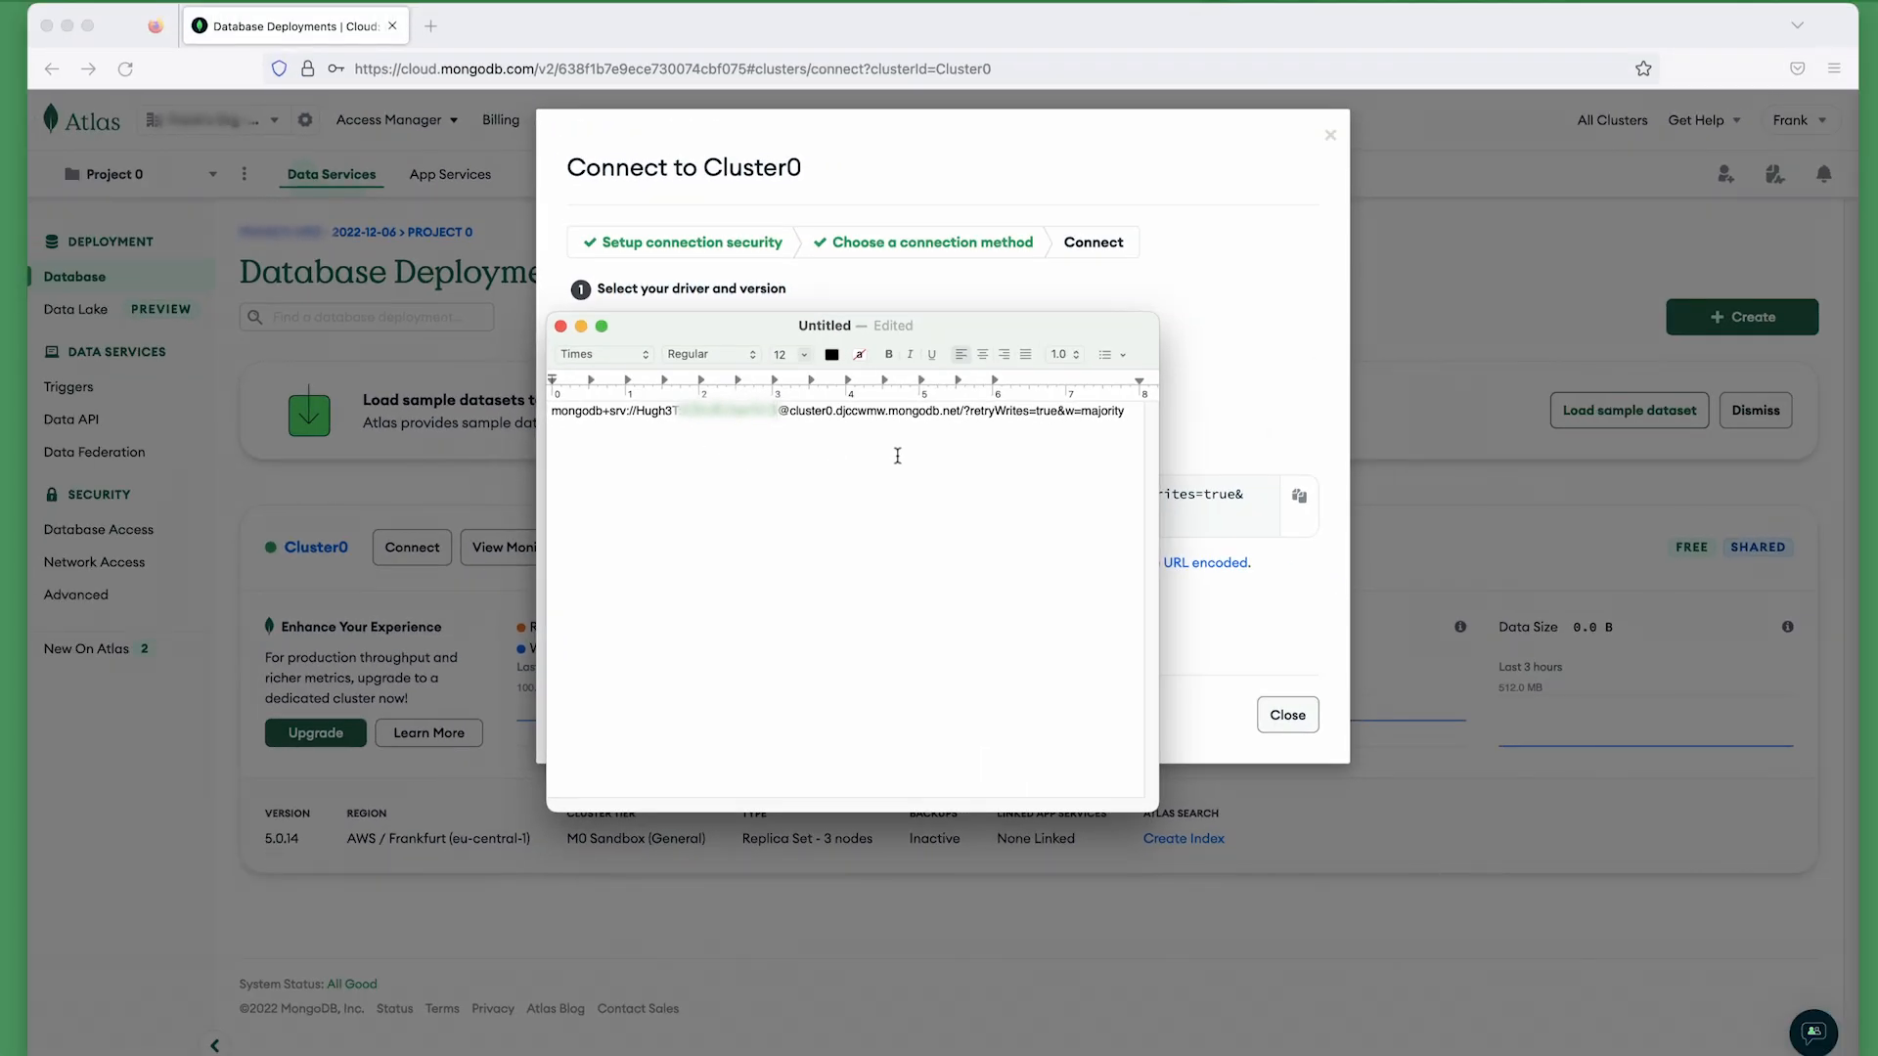
Copy the entire completed connection string and minimise the text document
{"action": "left_click_drag", "start_coordinate": [1127, 412], "coordinate": [550, 411]}
{"action": "right_click", "coordinate": [570, 411]}
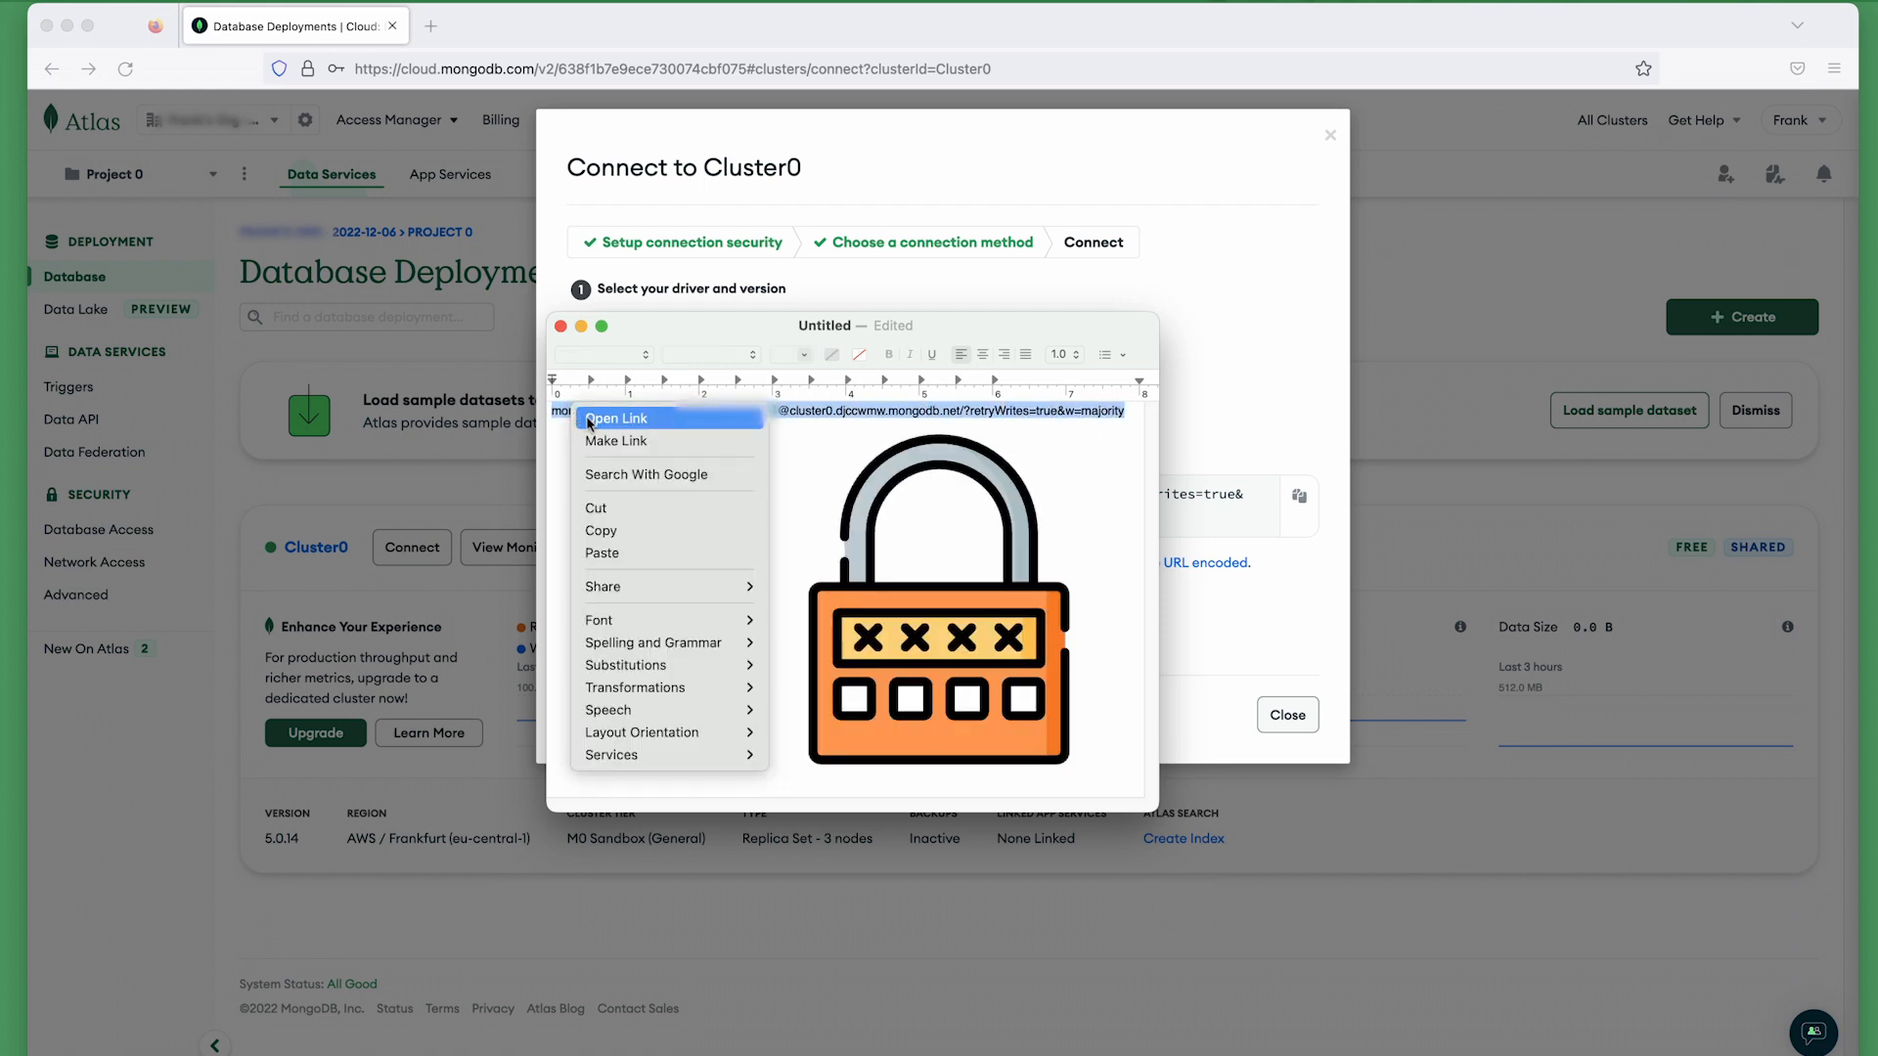
{"action": "left_click", "coordinate": [649, 531]}
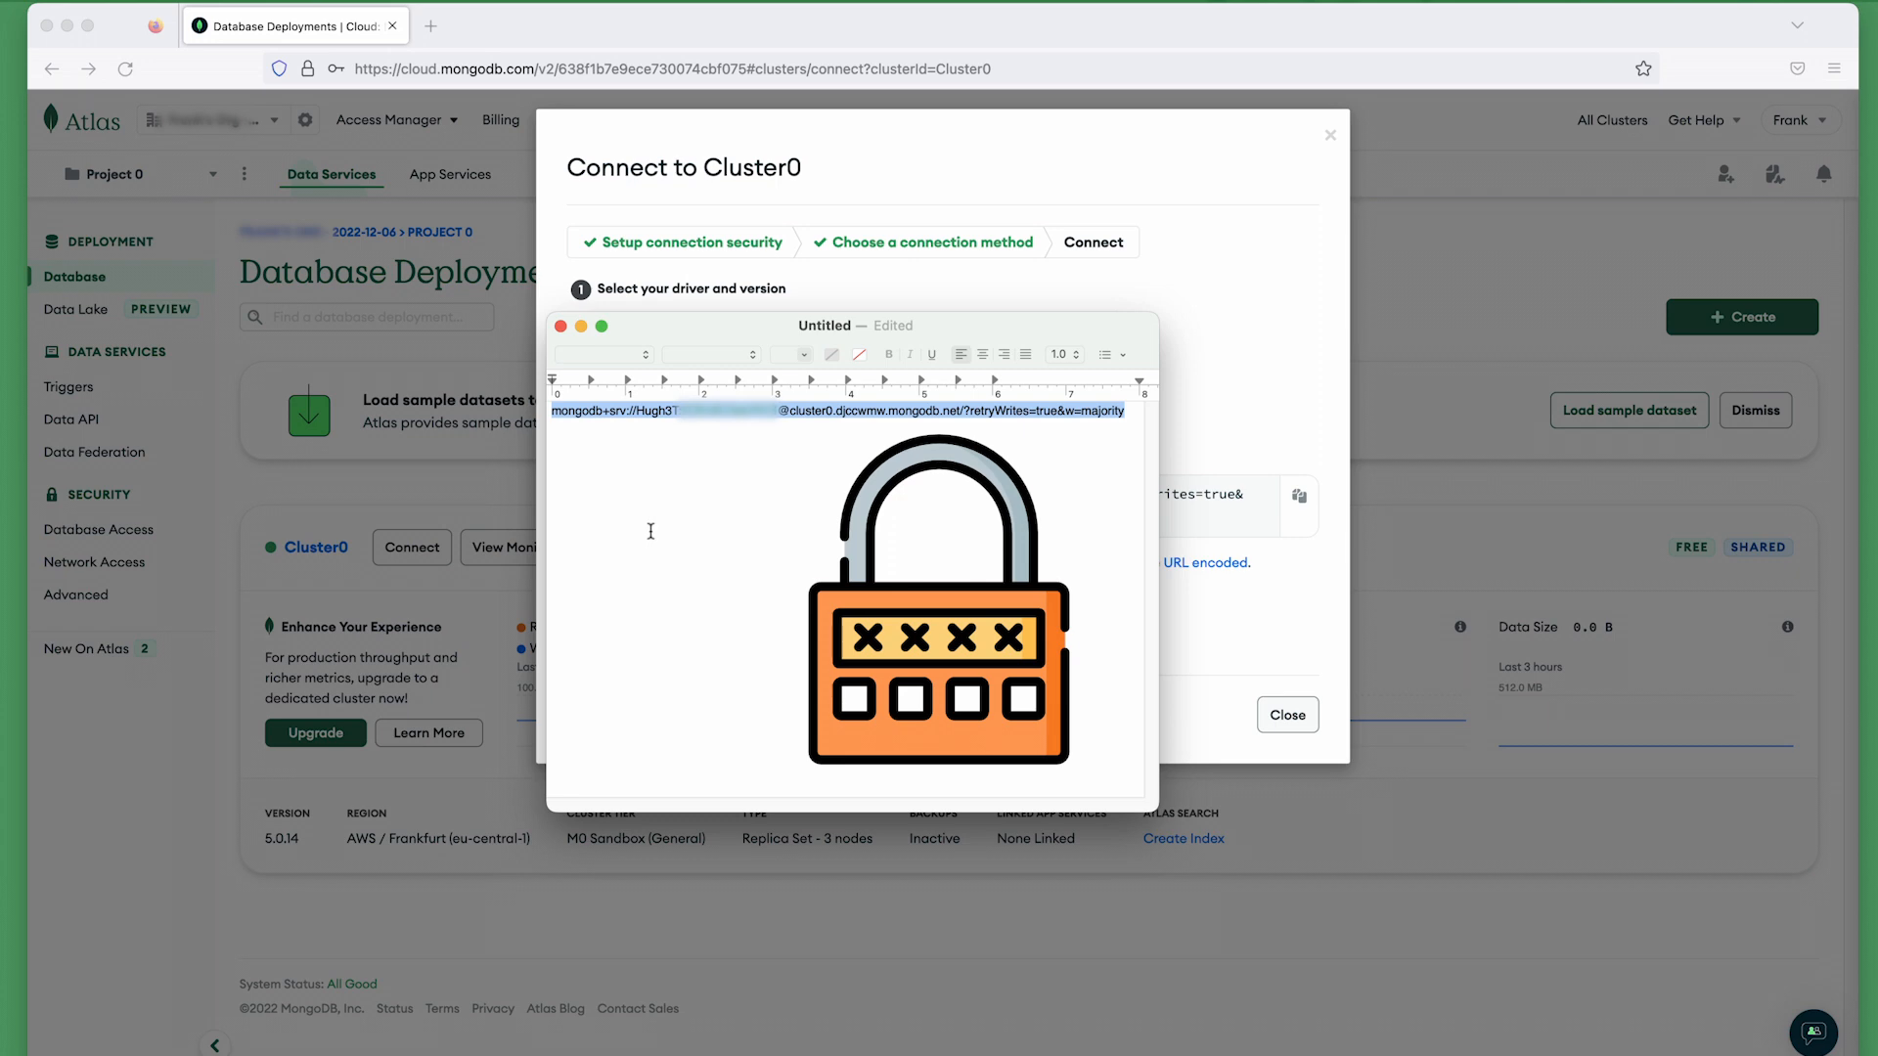
{"action": "left_click", "coordinate": [581, 326]}
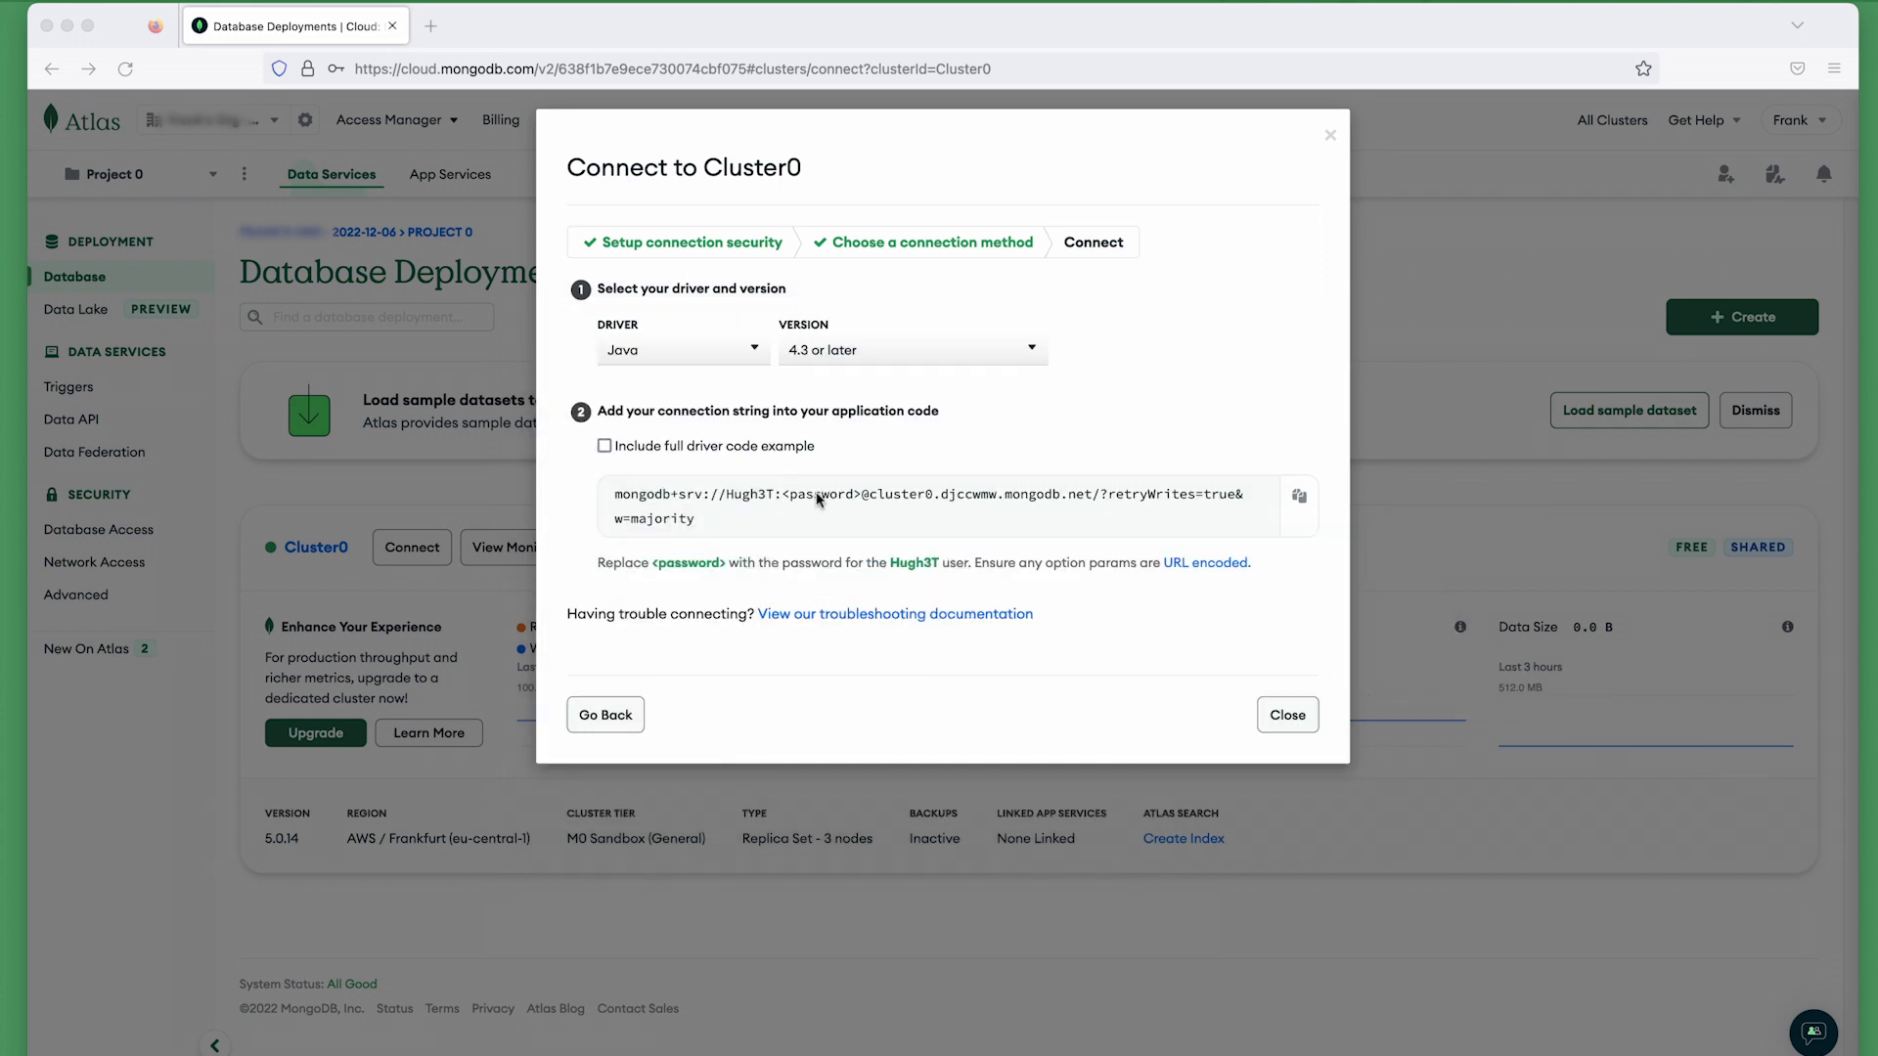
Close the Atlas connection instructions, switch to Studio 3T and start a new connection from the Connection Manager
{"action": "left_click", "coordinate": [1287, 715]}
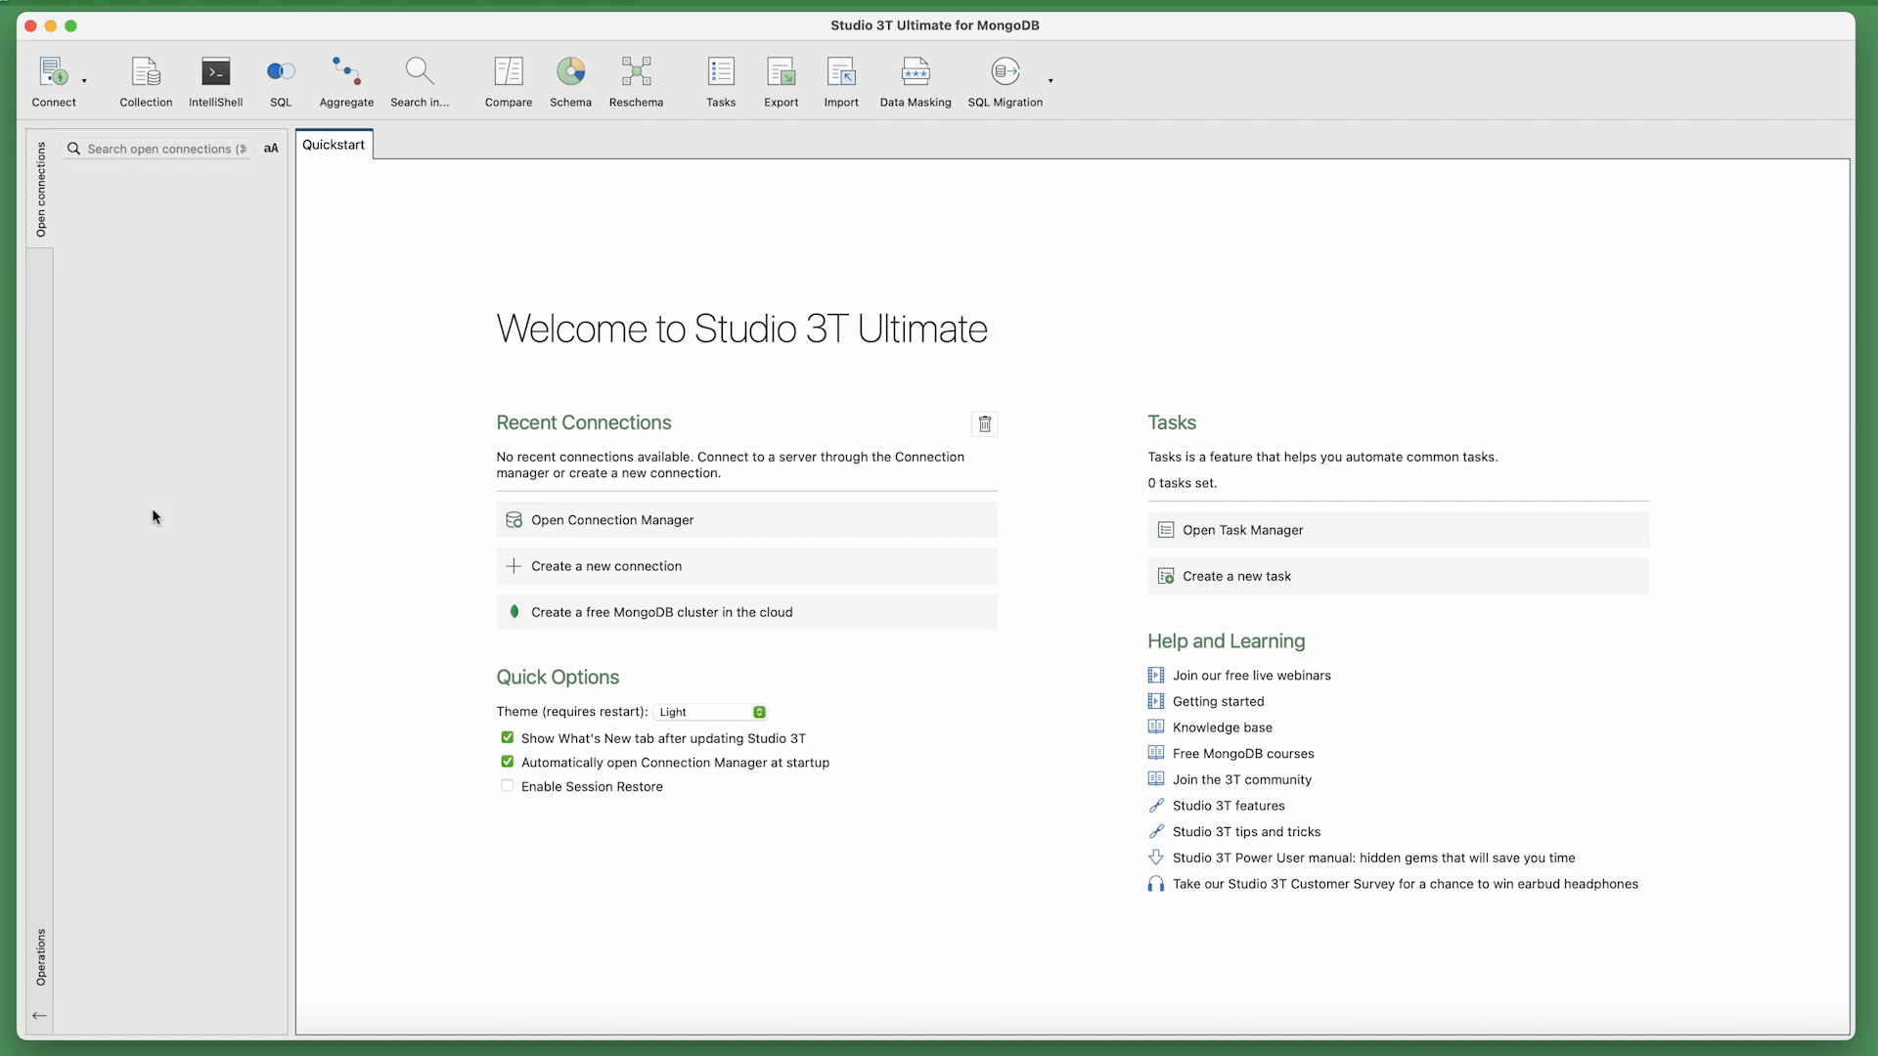
{"action": "left_click", "coordinate": [52, 79]}
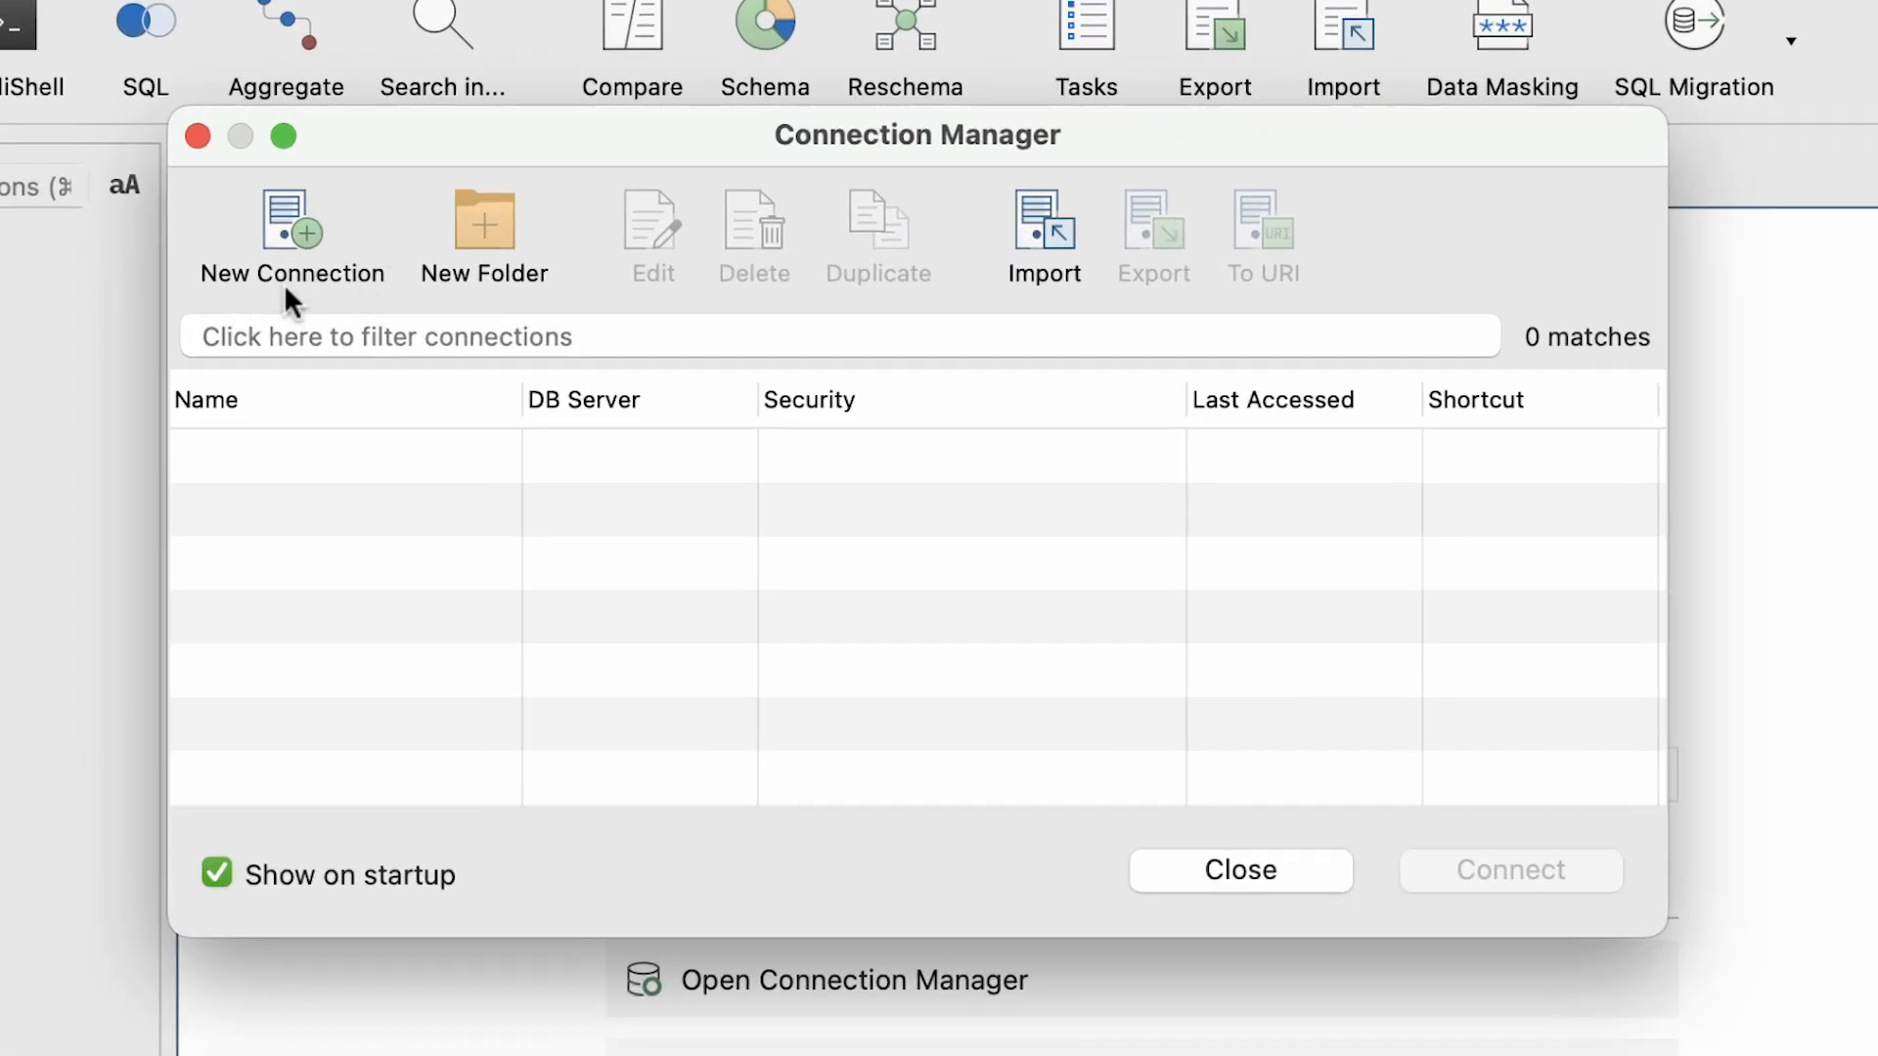
{"action": "left_click", "coordinate": [284, 240]}
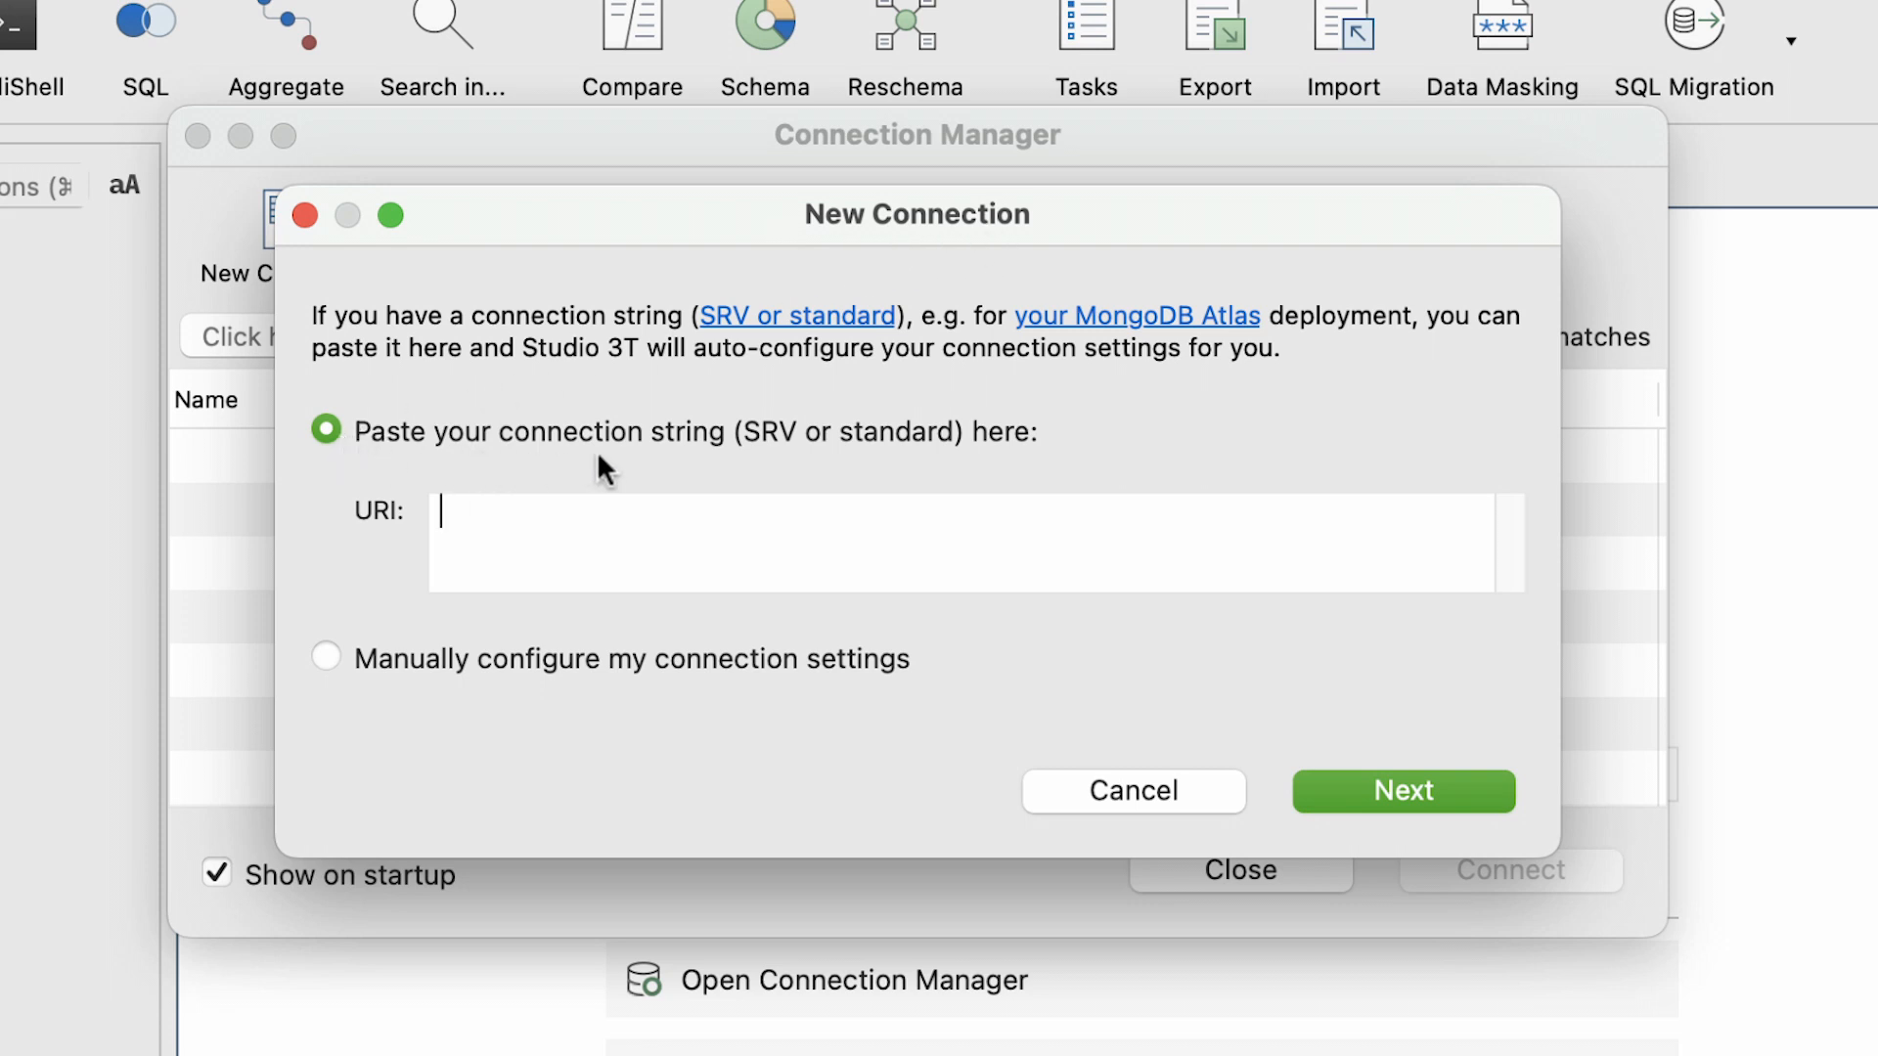
Paste the copied connection string, including the database user's password, as the URI and auto-configure the new connection from it
{"action": "left_click", "coordinate": [322, 653]}
{"action": "left_click", "coordinate": [322, 428]}
{"action": "right_click", "coordinate": [466, 513]}
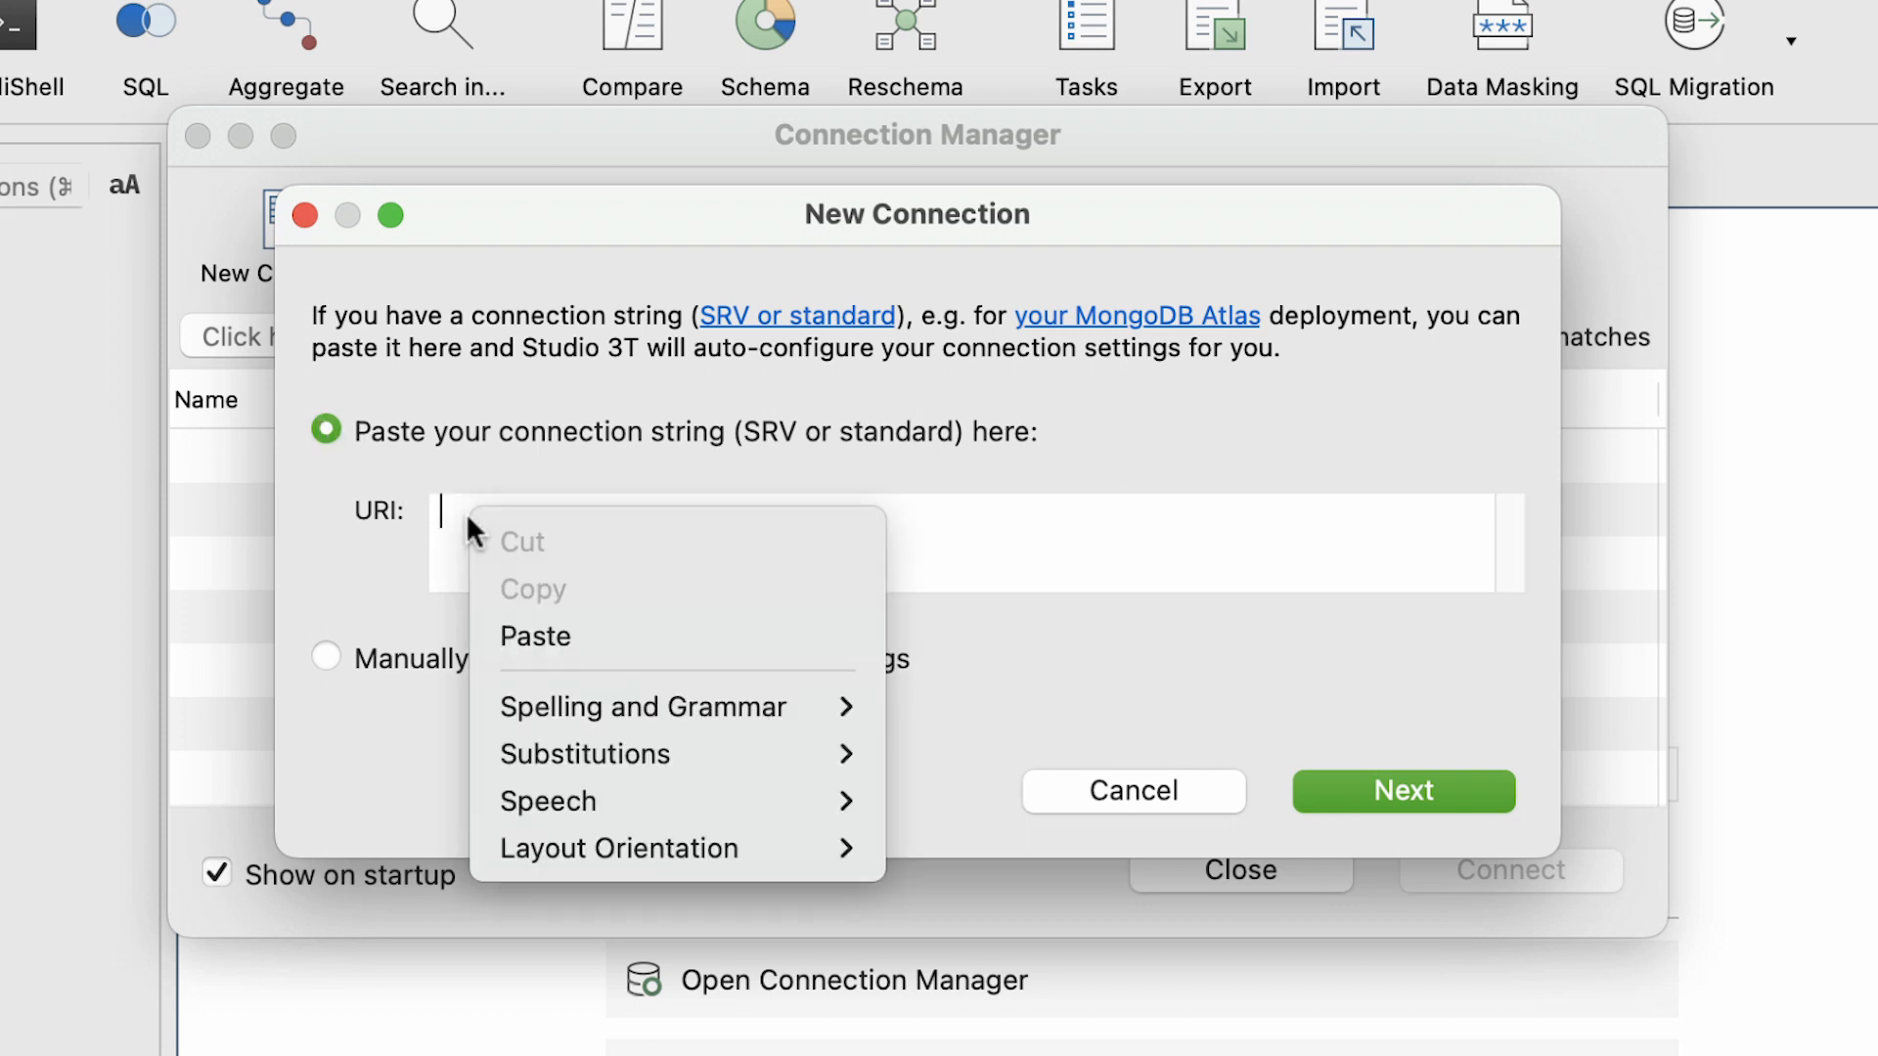
{"action": "left_click", "coordinate": [584, 634]}
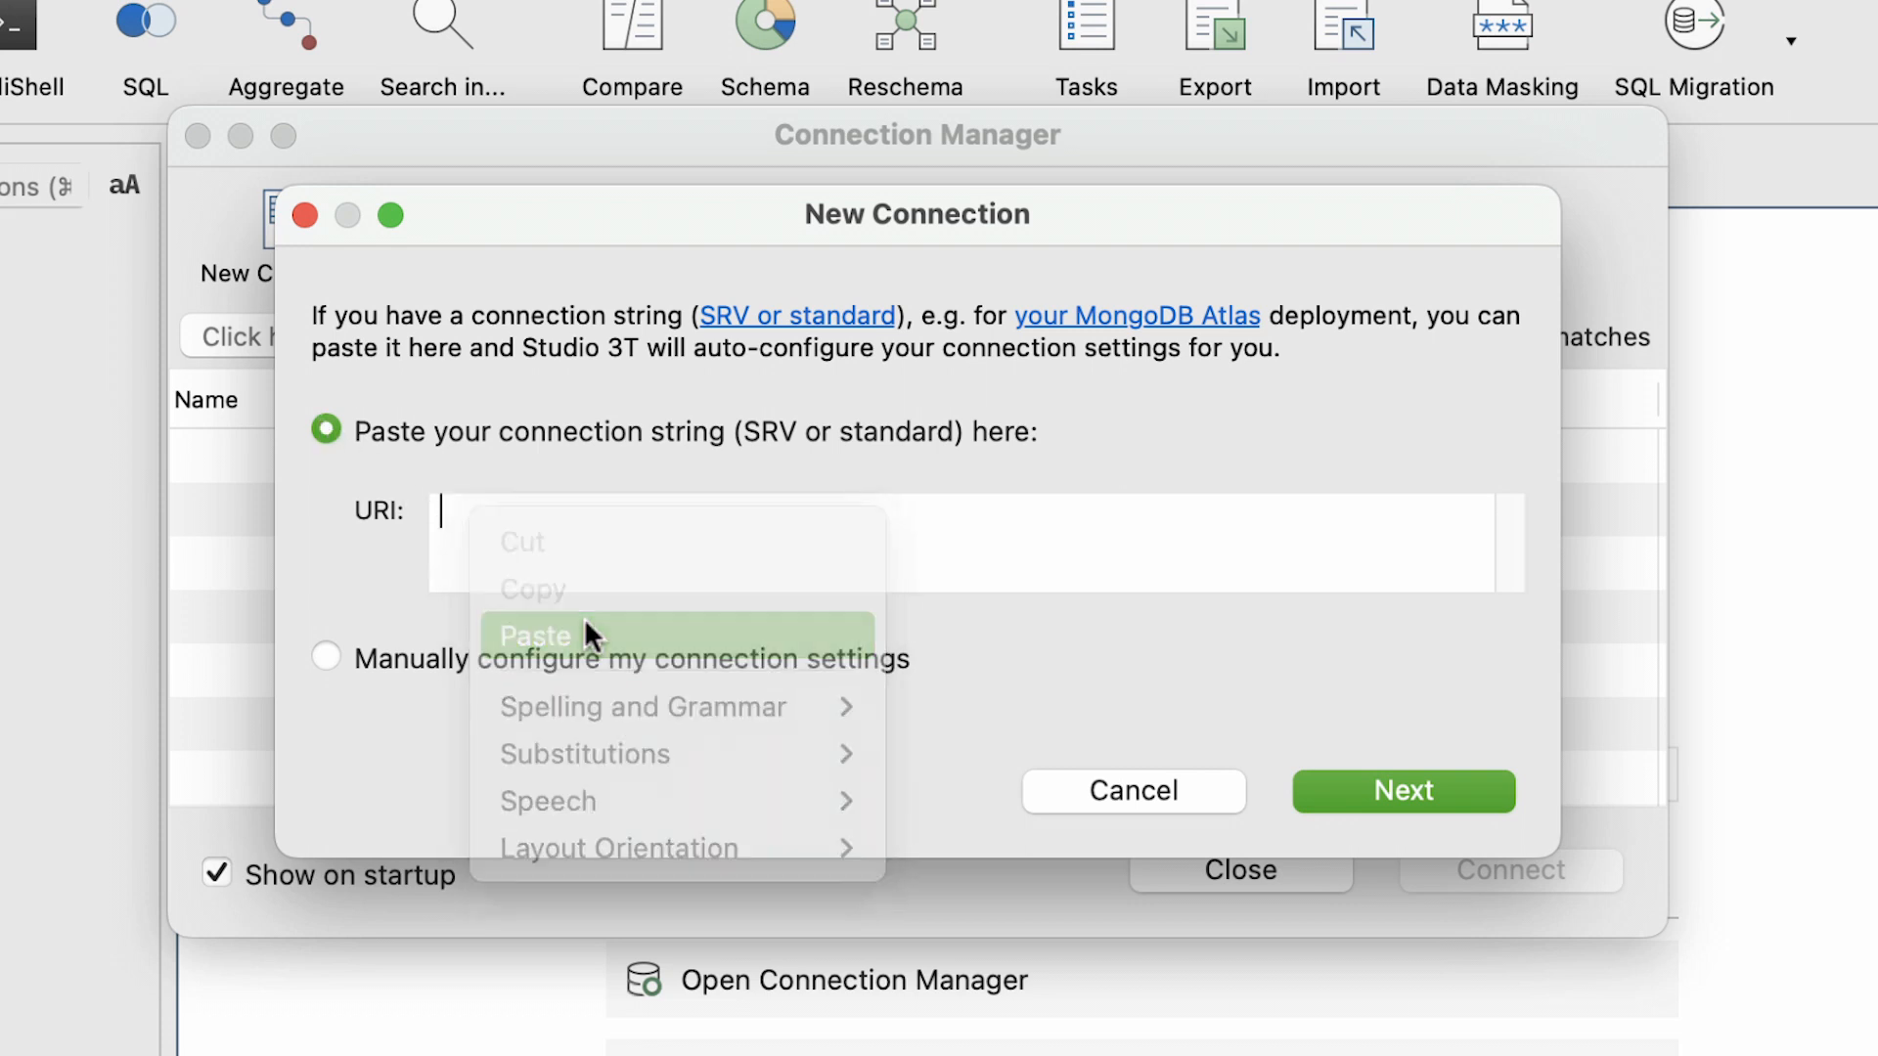
{"action": "left_click", "coordinate": [1388, 789]}
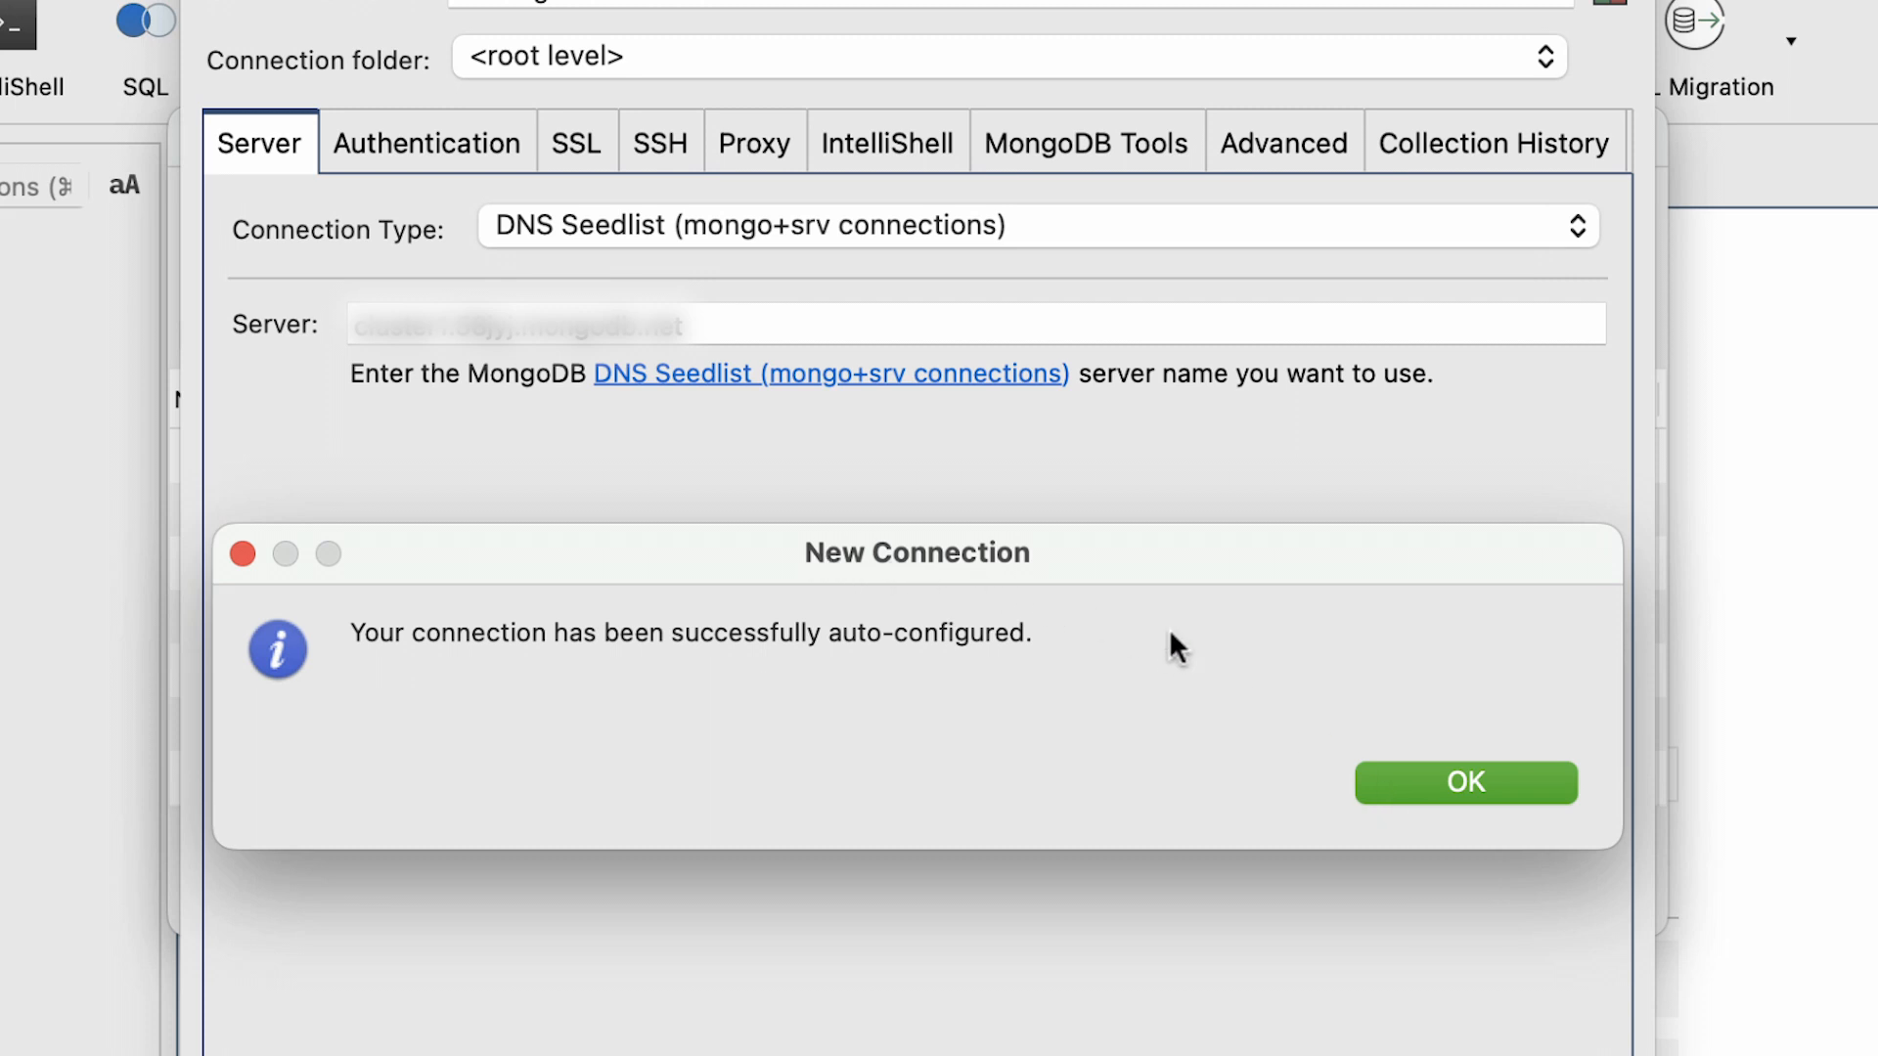
{"action": "left_click", "coordinate": [1507, 786]}
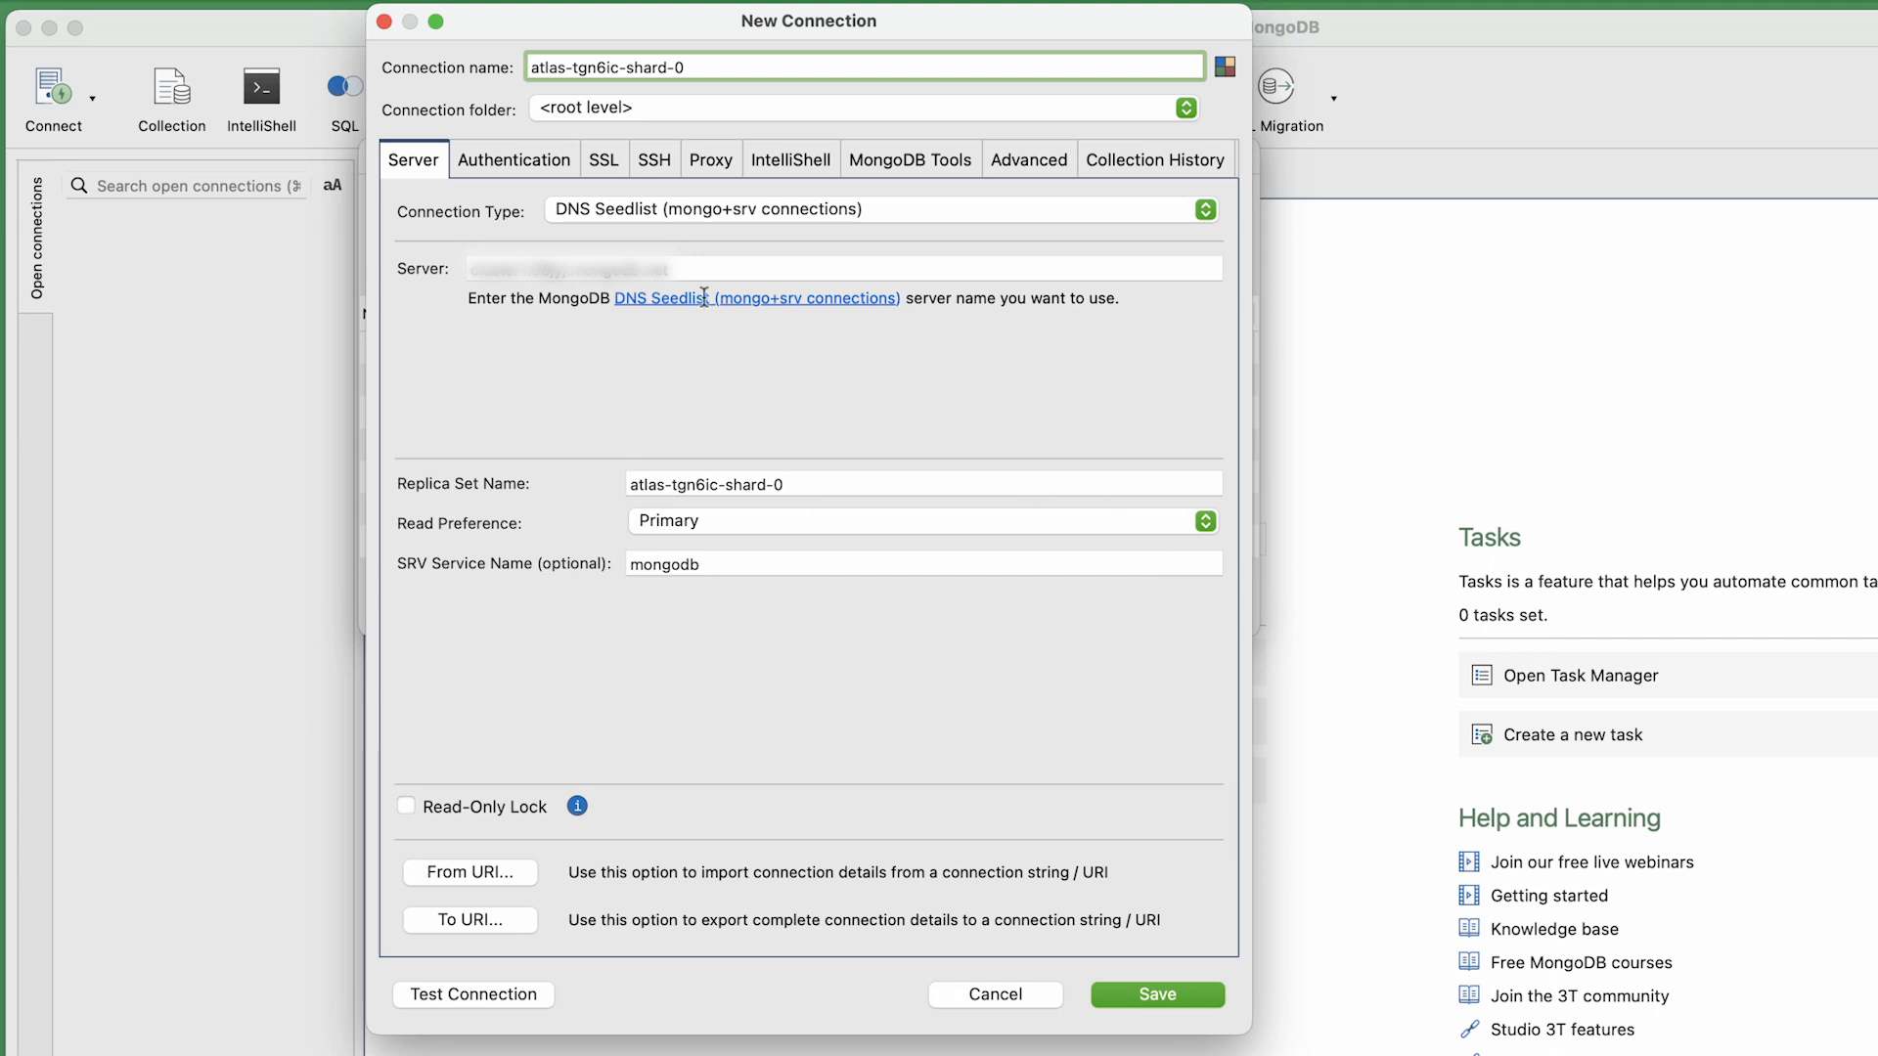
Review the new connection's server, authentication, SSL and SSH settings, and name the connection ATLAS
{"action": "left_click", "coordinate": [428, 172]}
{"action": "left_click", "coordinate": [512, 176]}
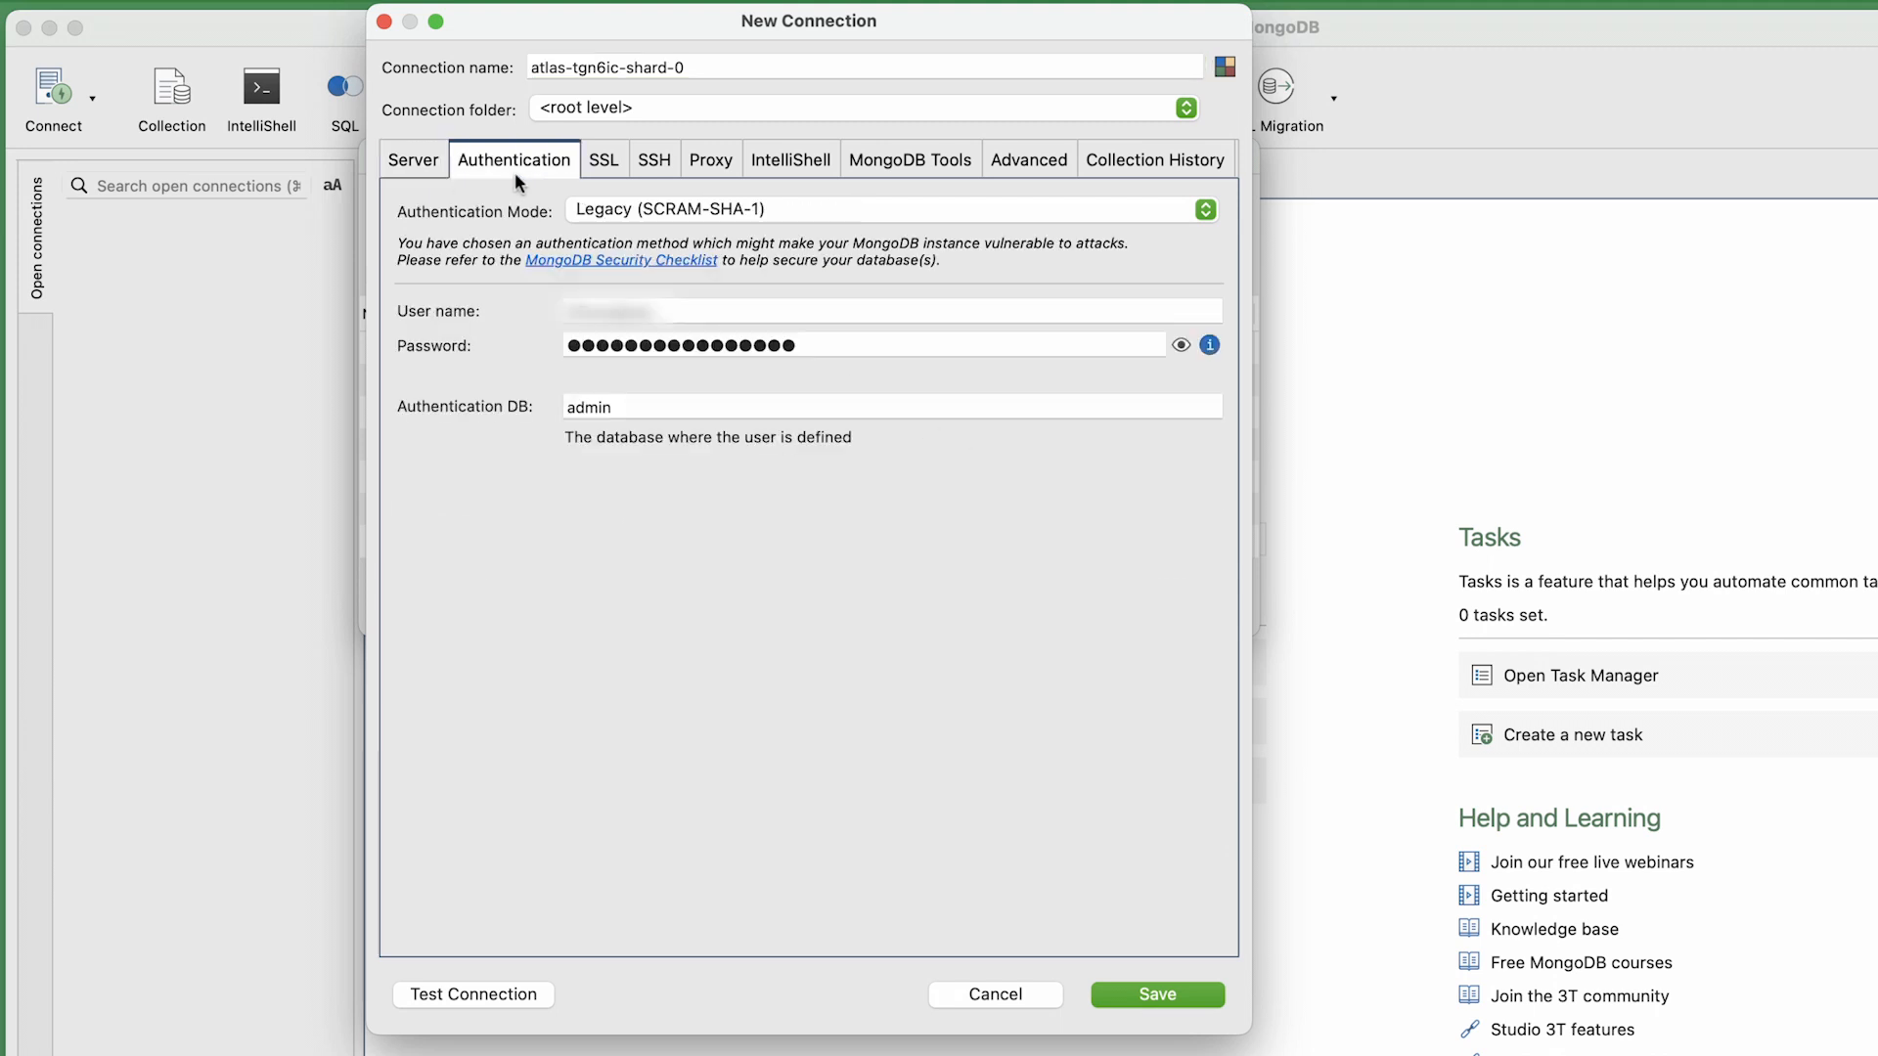
{"action": "left_click", "coordinate": [599, 176]}
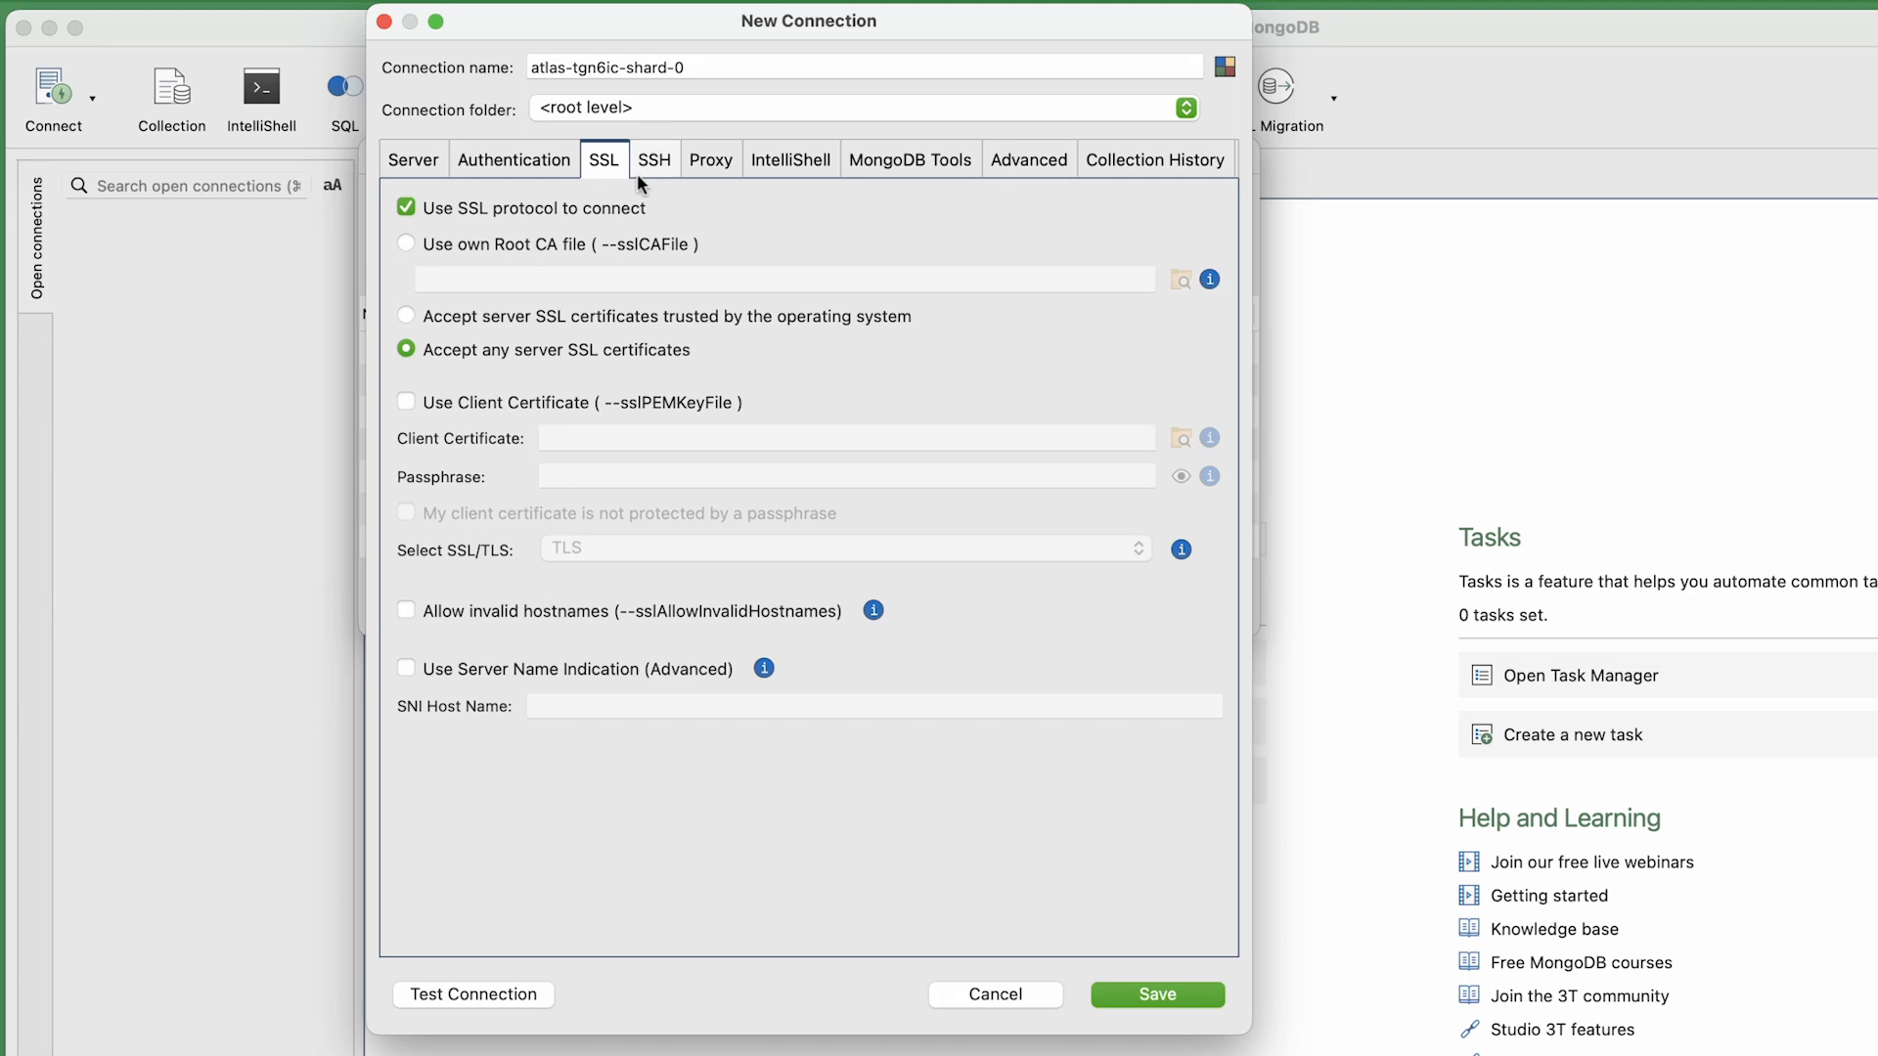
{"action": "left_click", "coordinate": [655, 170]}
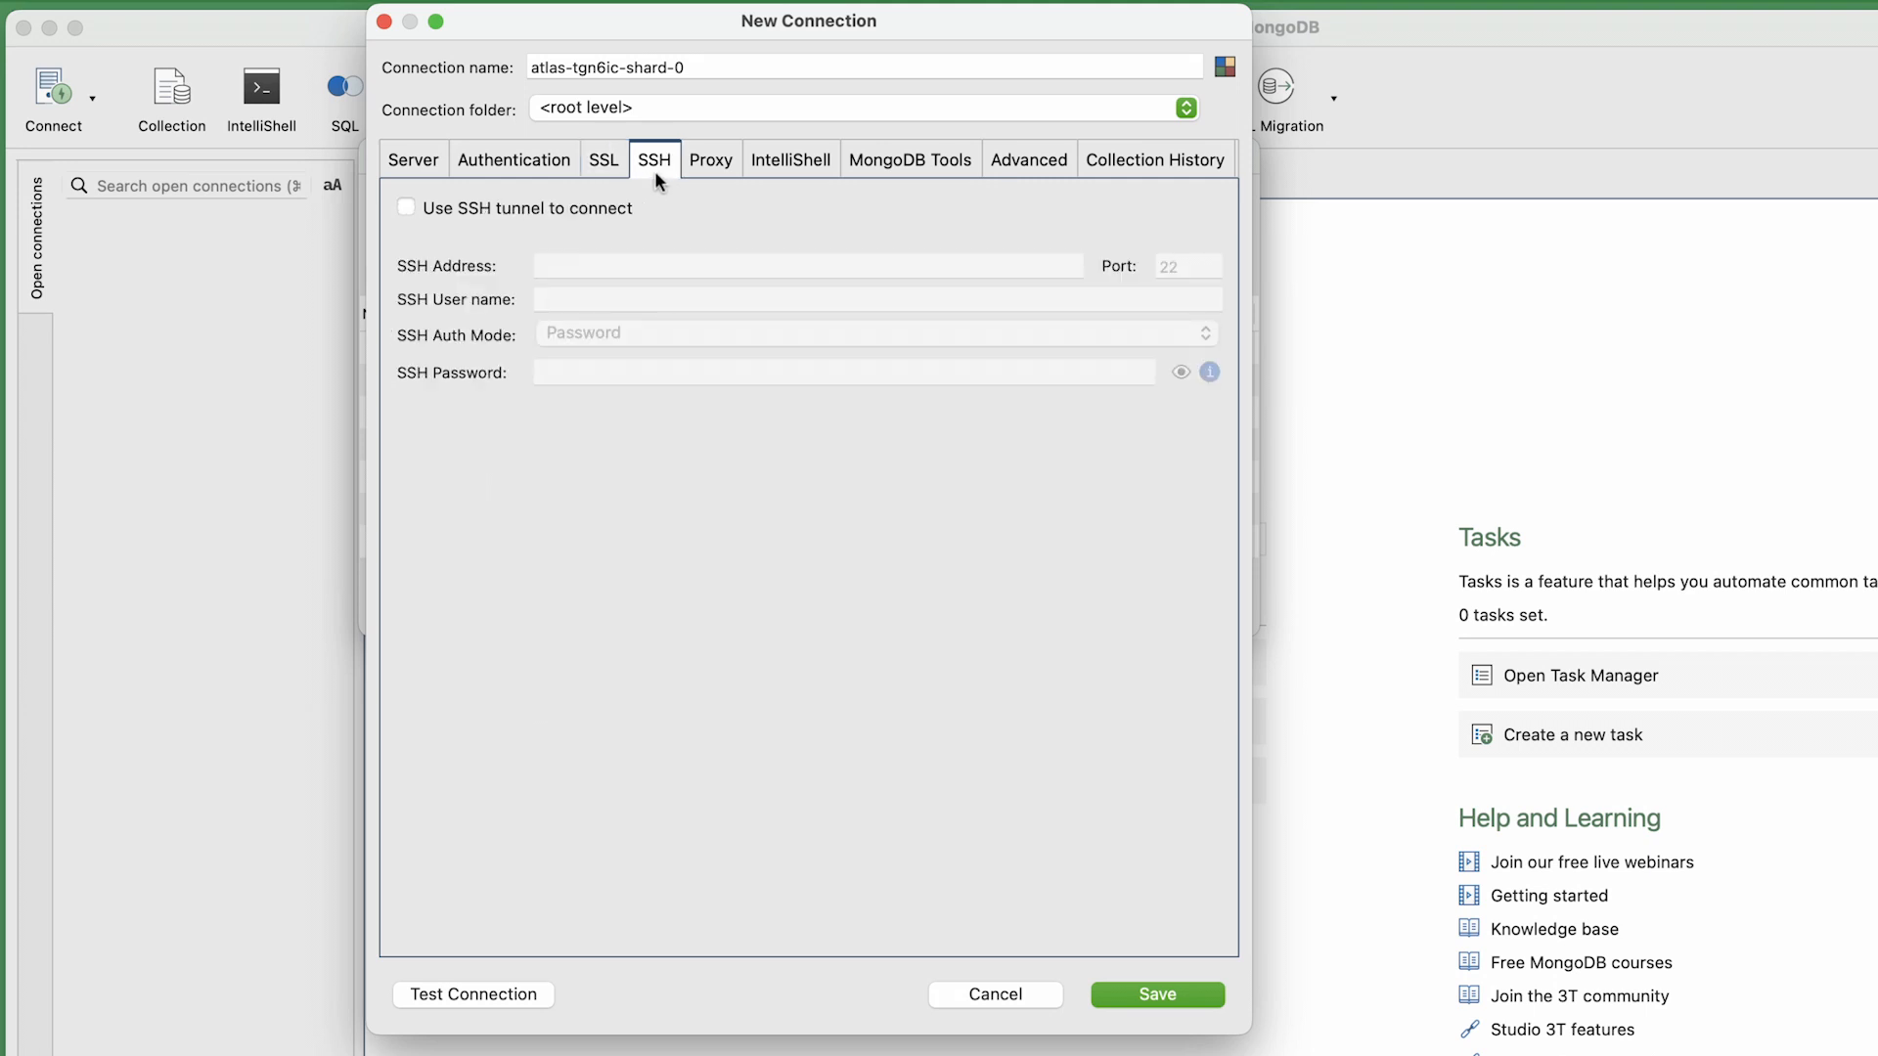
{"action": "left_click", "coordinate": [652, 68]}
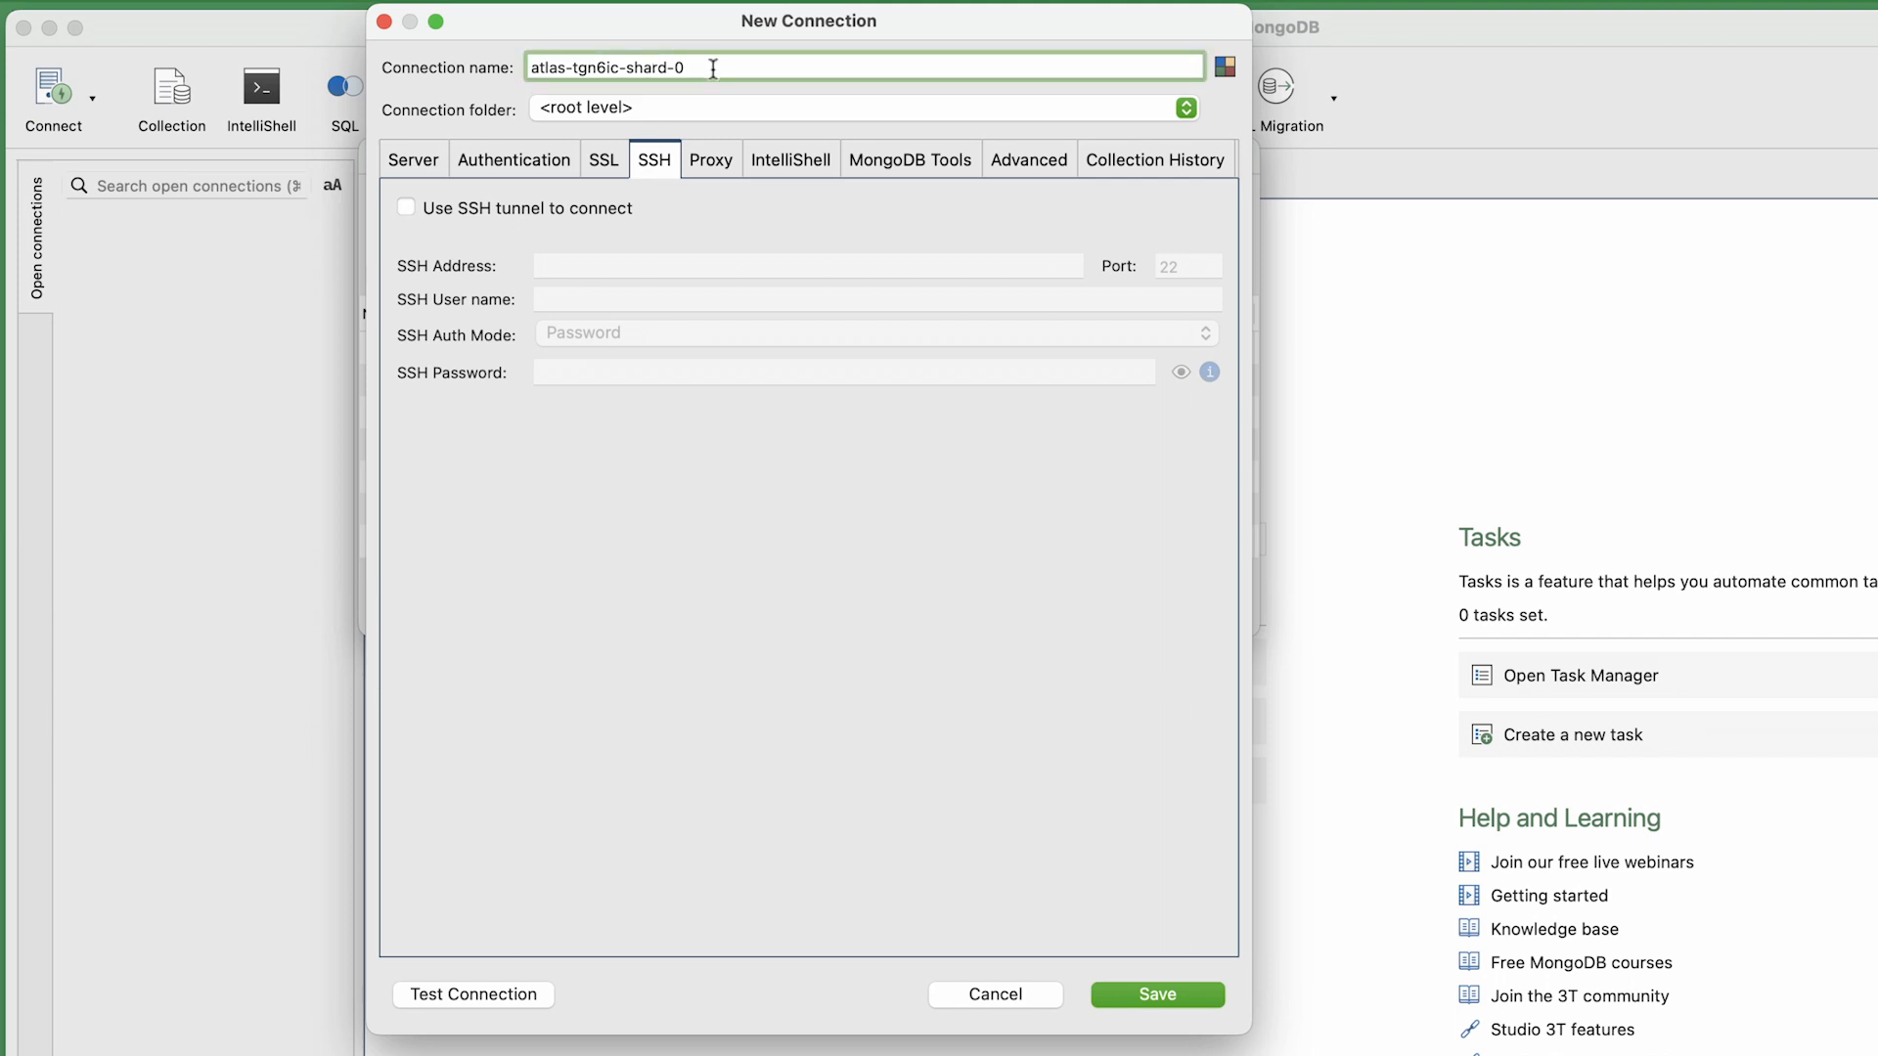
{"action": "key", "text": "super+a"}
{"action": "type", "text": "ATLAS"}
Test the ATLAS connection to the server and save it
{"action": "left_click", "coordinate": [483, 993]}
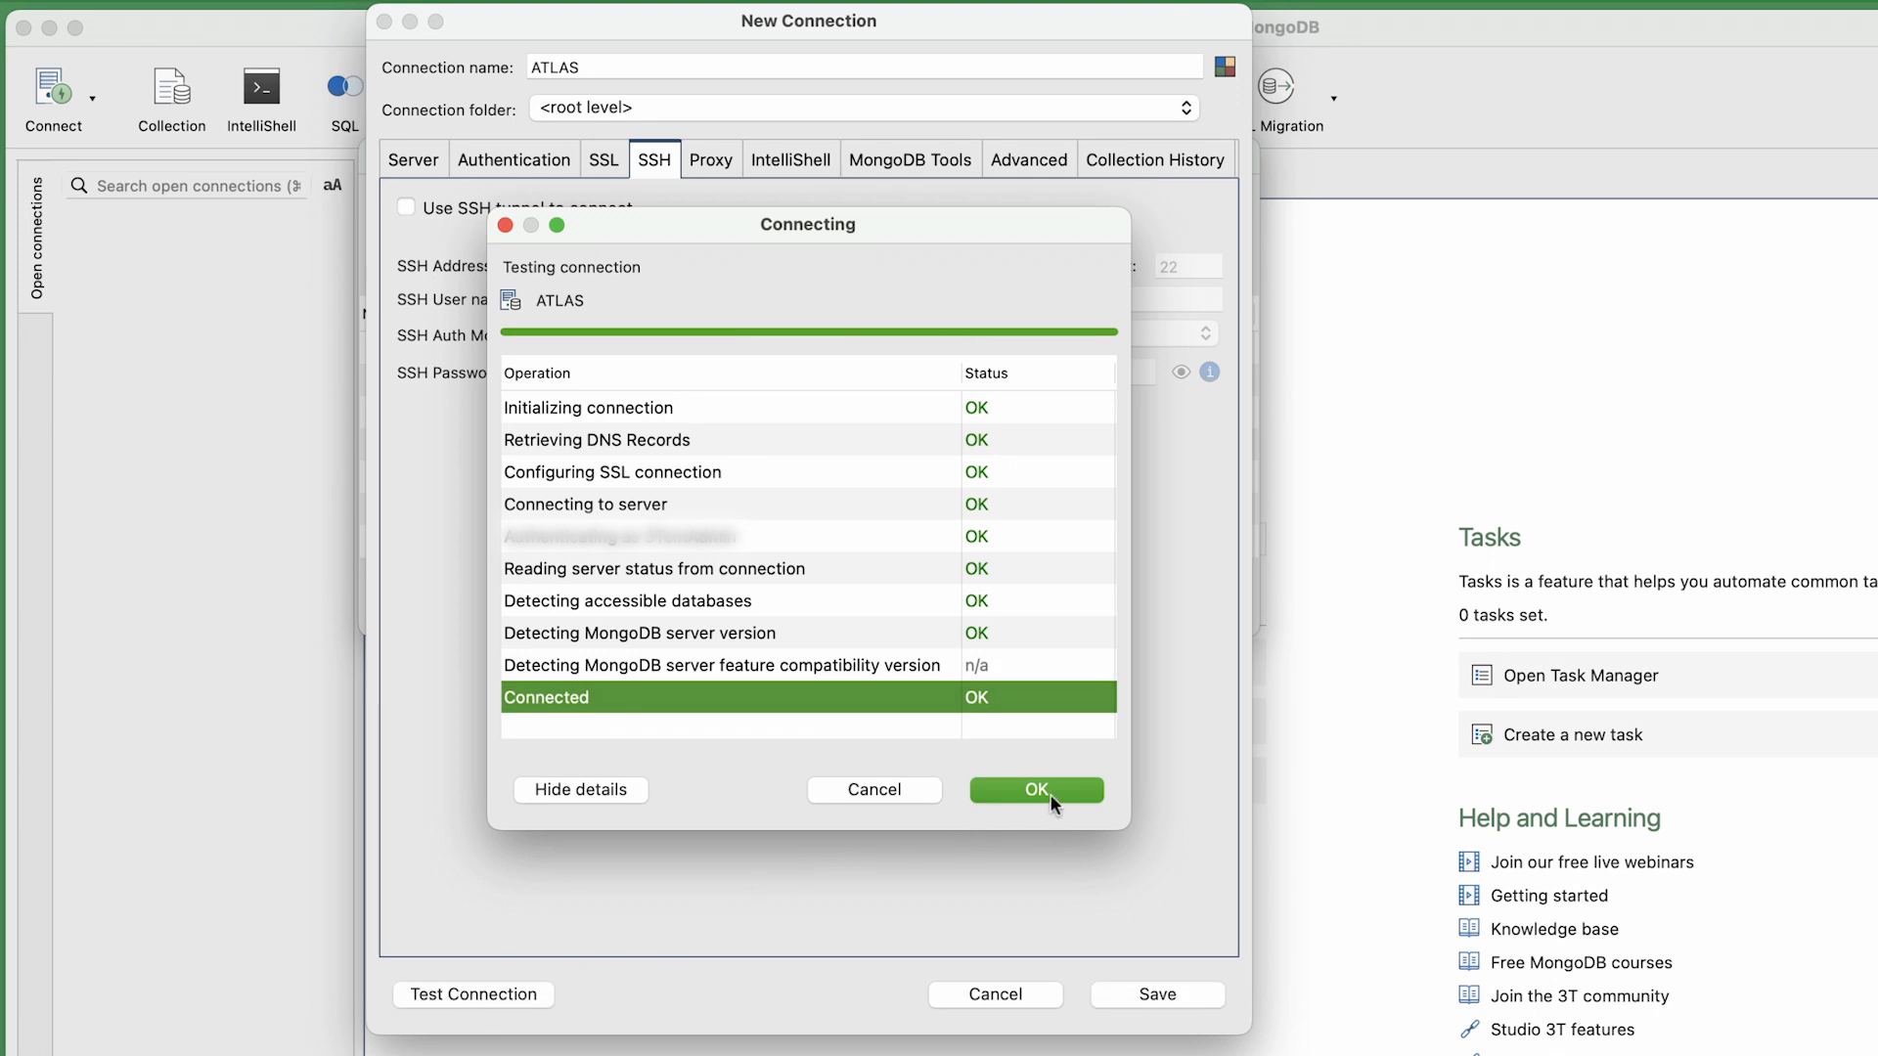
{"action": "left_click", "coordinate": [1051, 794]}
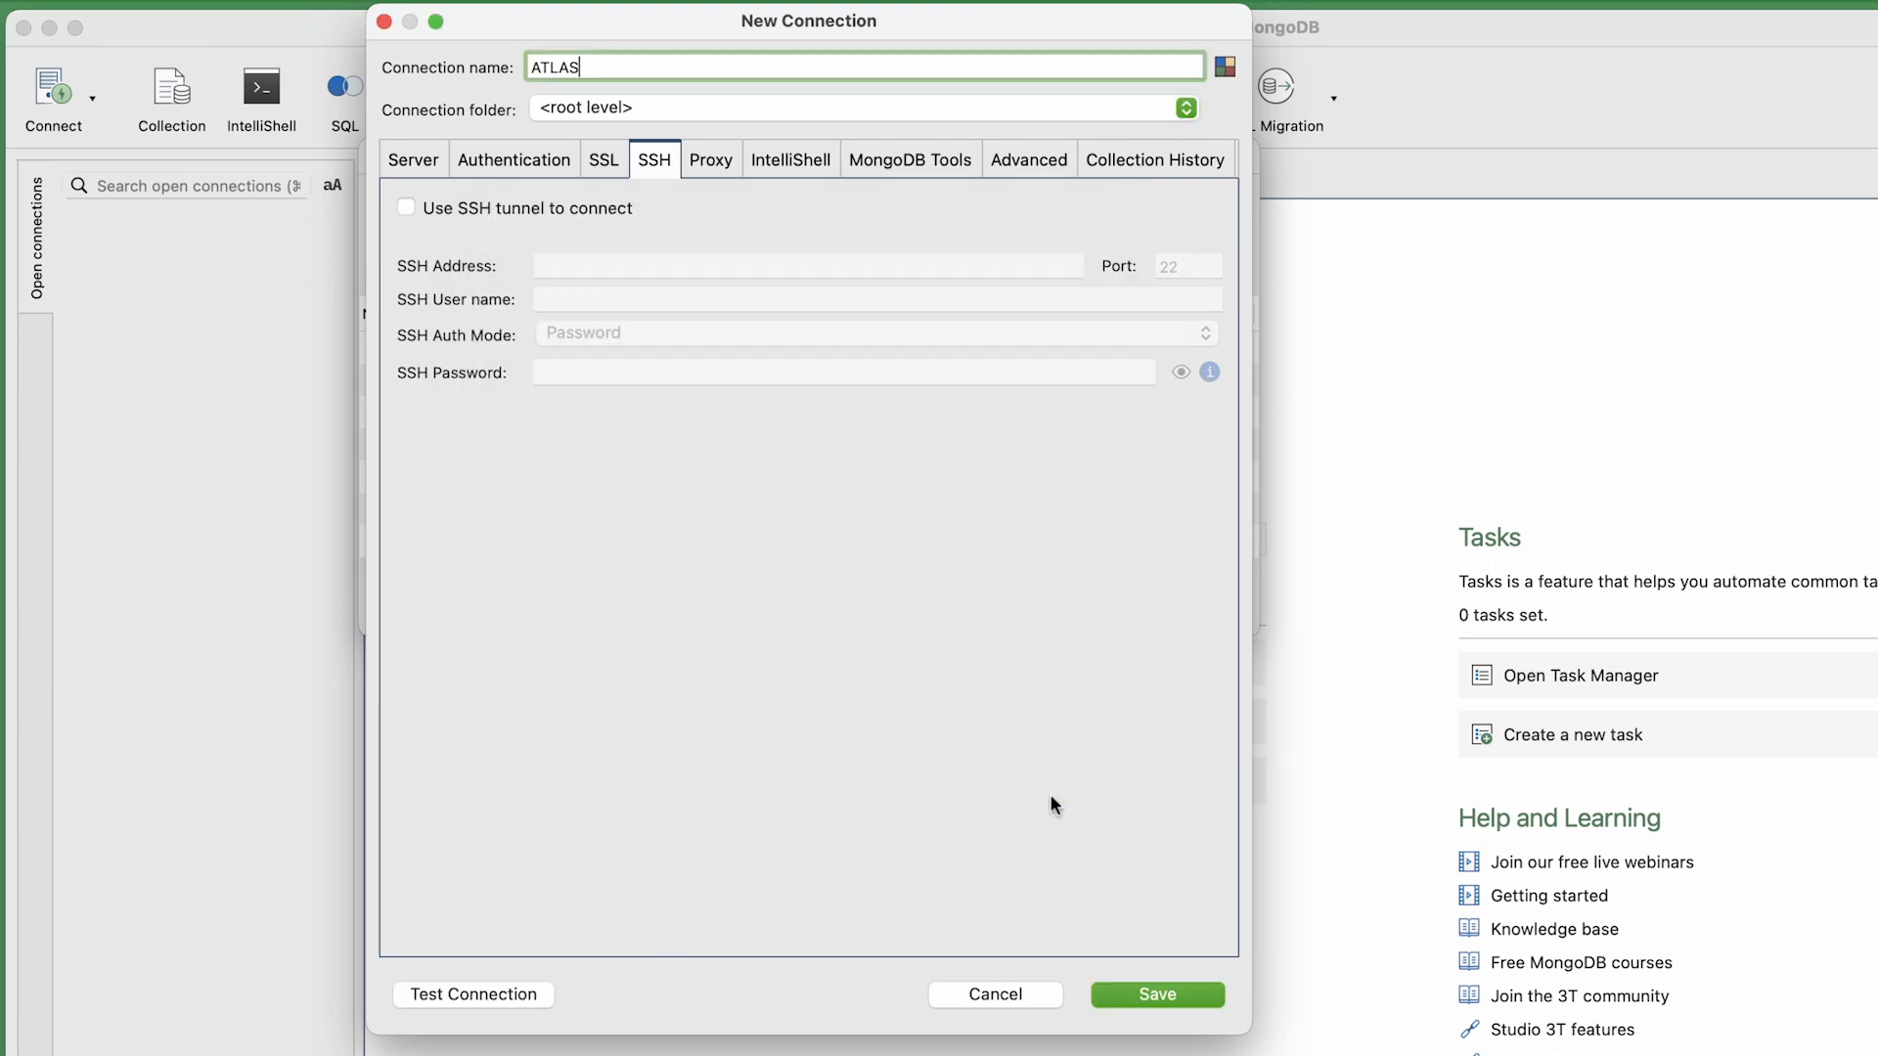
{"action": "left_click", "coordinate": [1185, 994]}
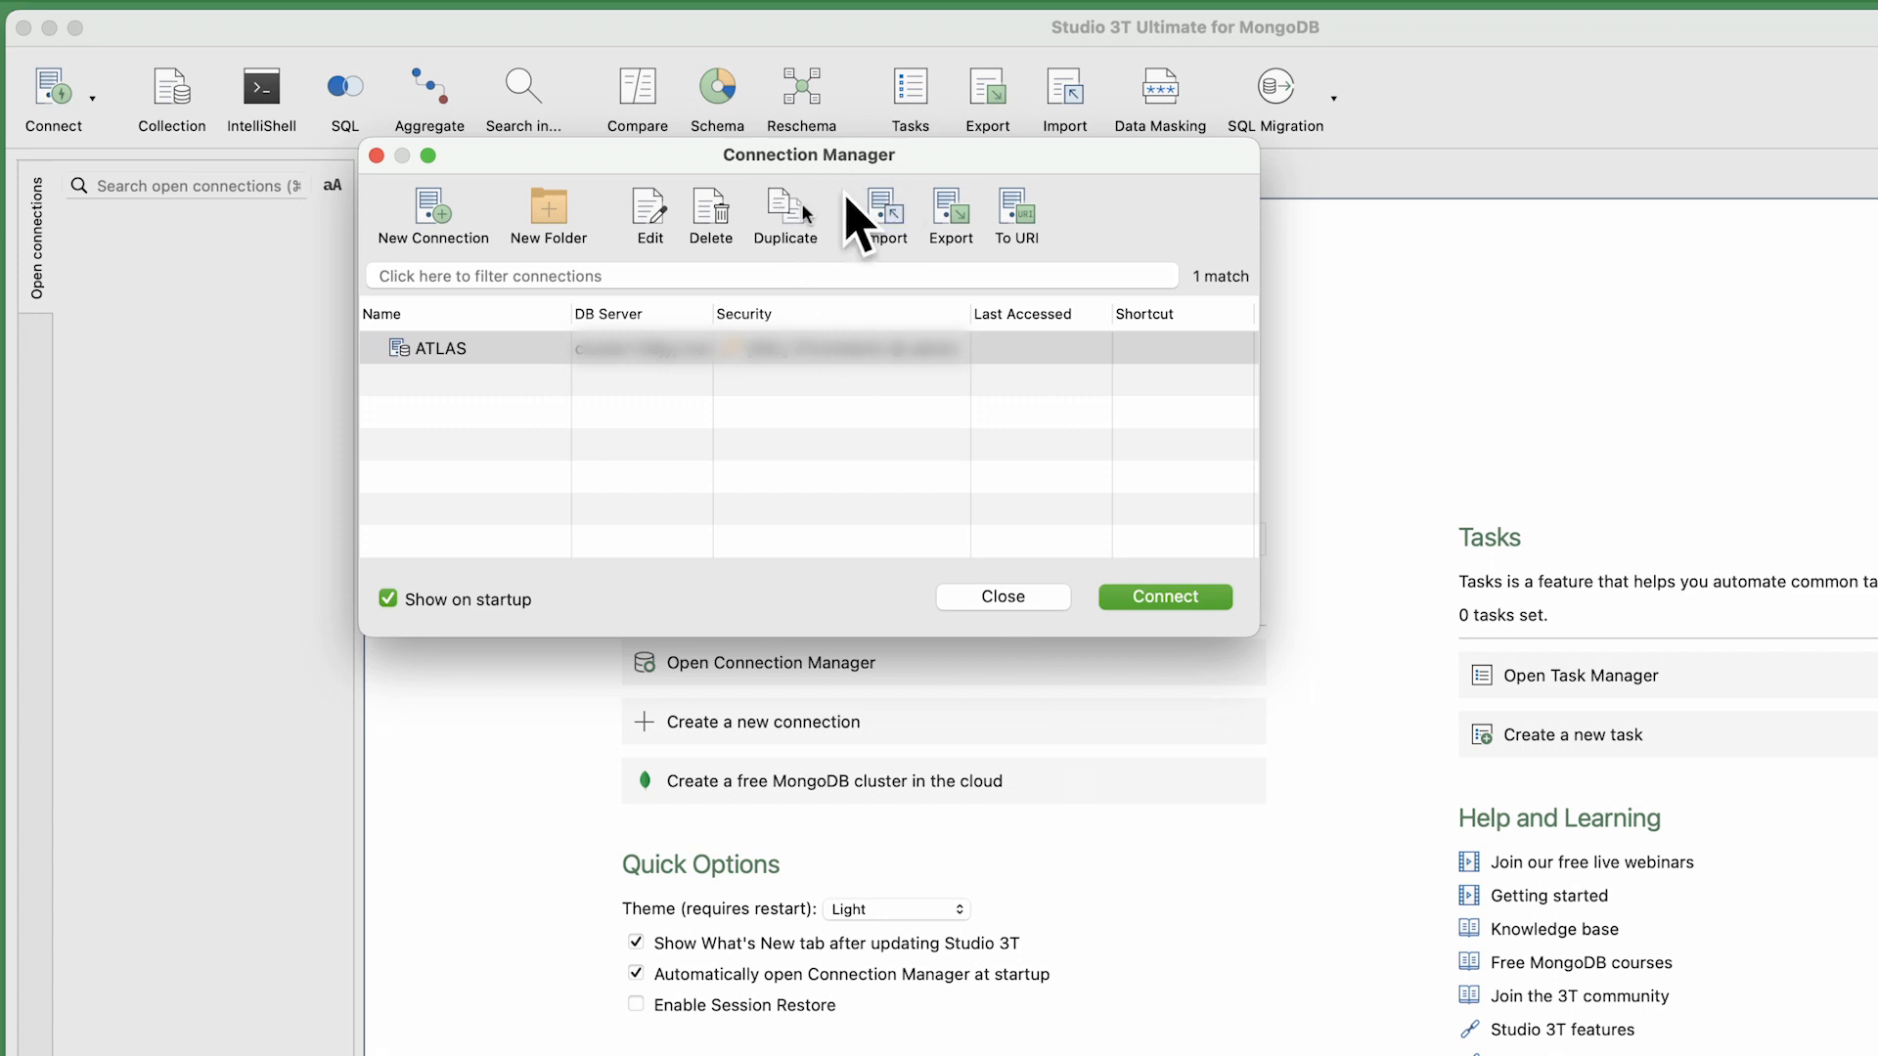
Connect to the saved ATLAS connection from the Connection Manager
{"action": "left_click", "coordinate": [508, 347]}
{"action": "left_click", "coordinate": [1199, 601]}
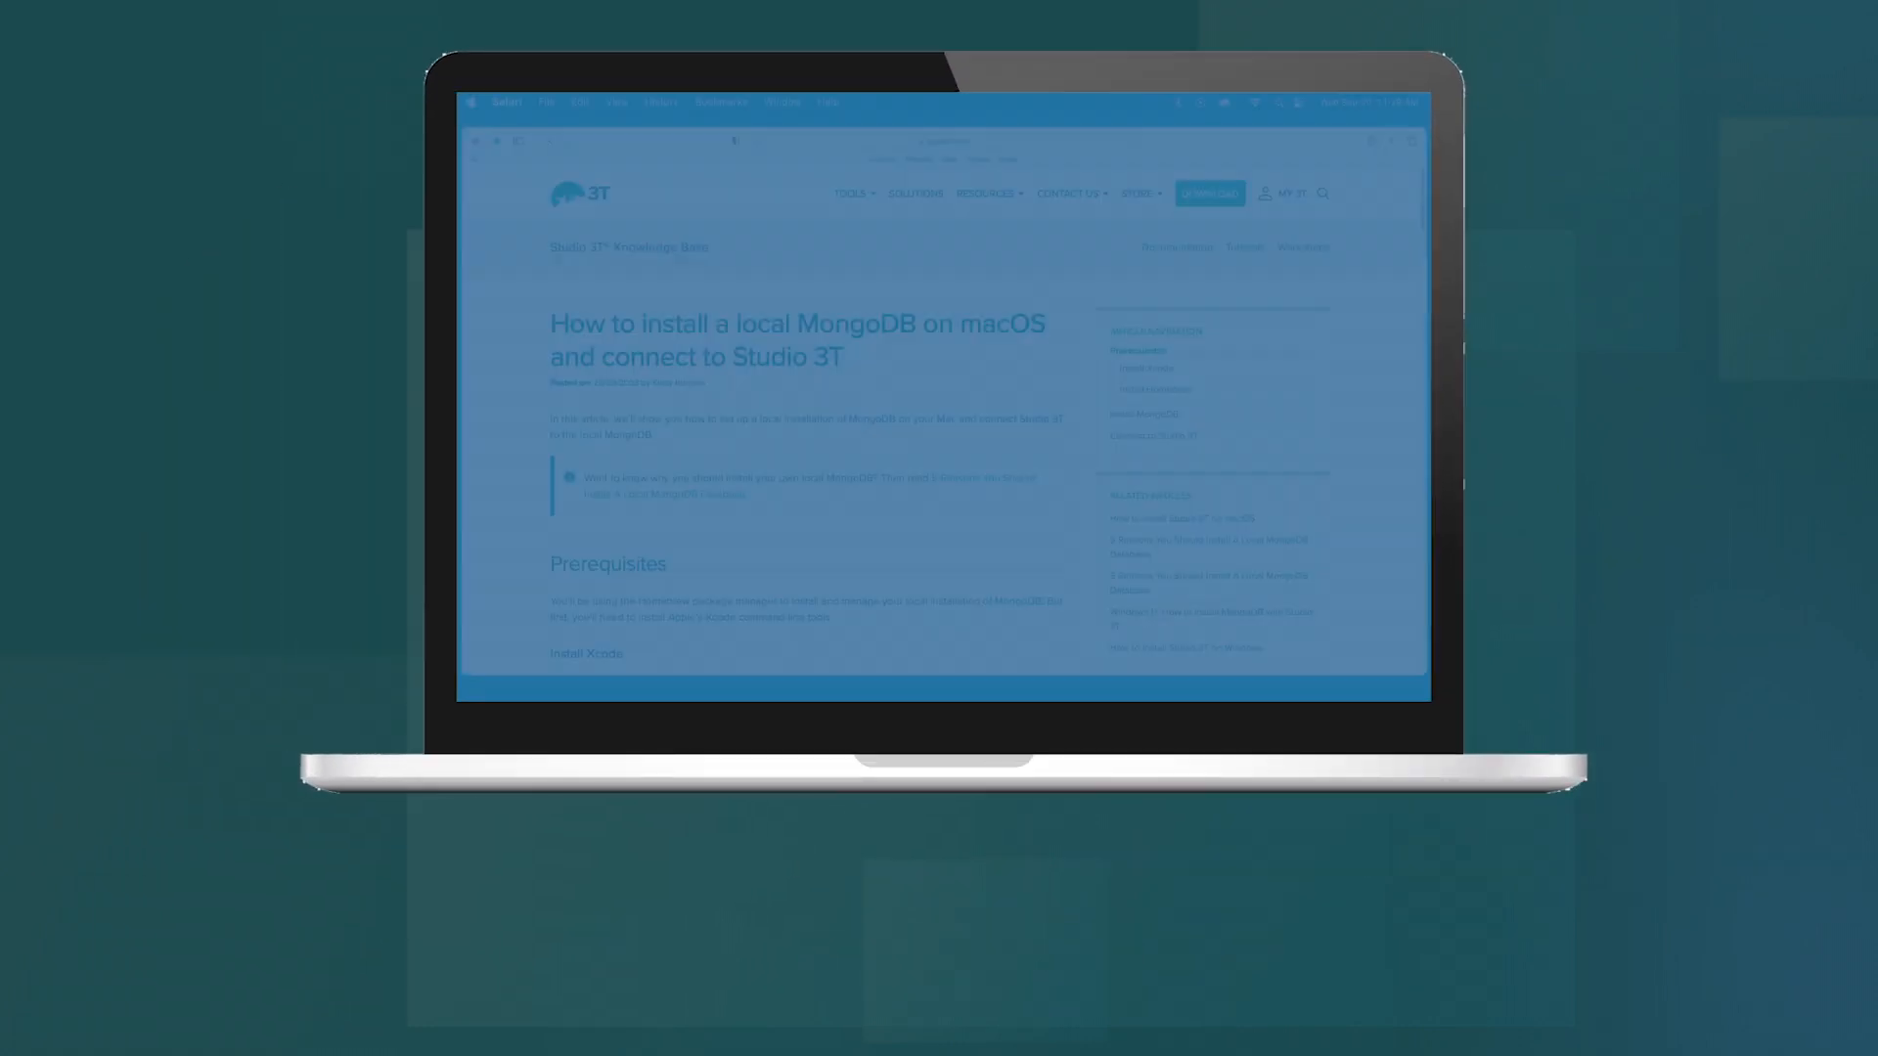
{"action": "left_click_drag", "start_coordinate": [1422, 229], "coordinate": [1411, 324]}
{"action": "left_click_drag", "start_coordinate": [1570, 383], "coordinate": [1584, 767]}
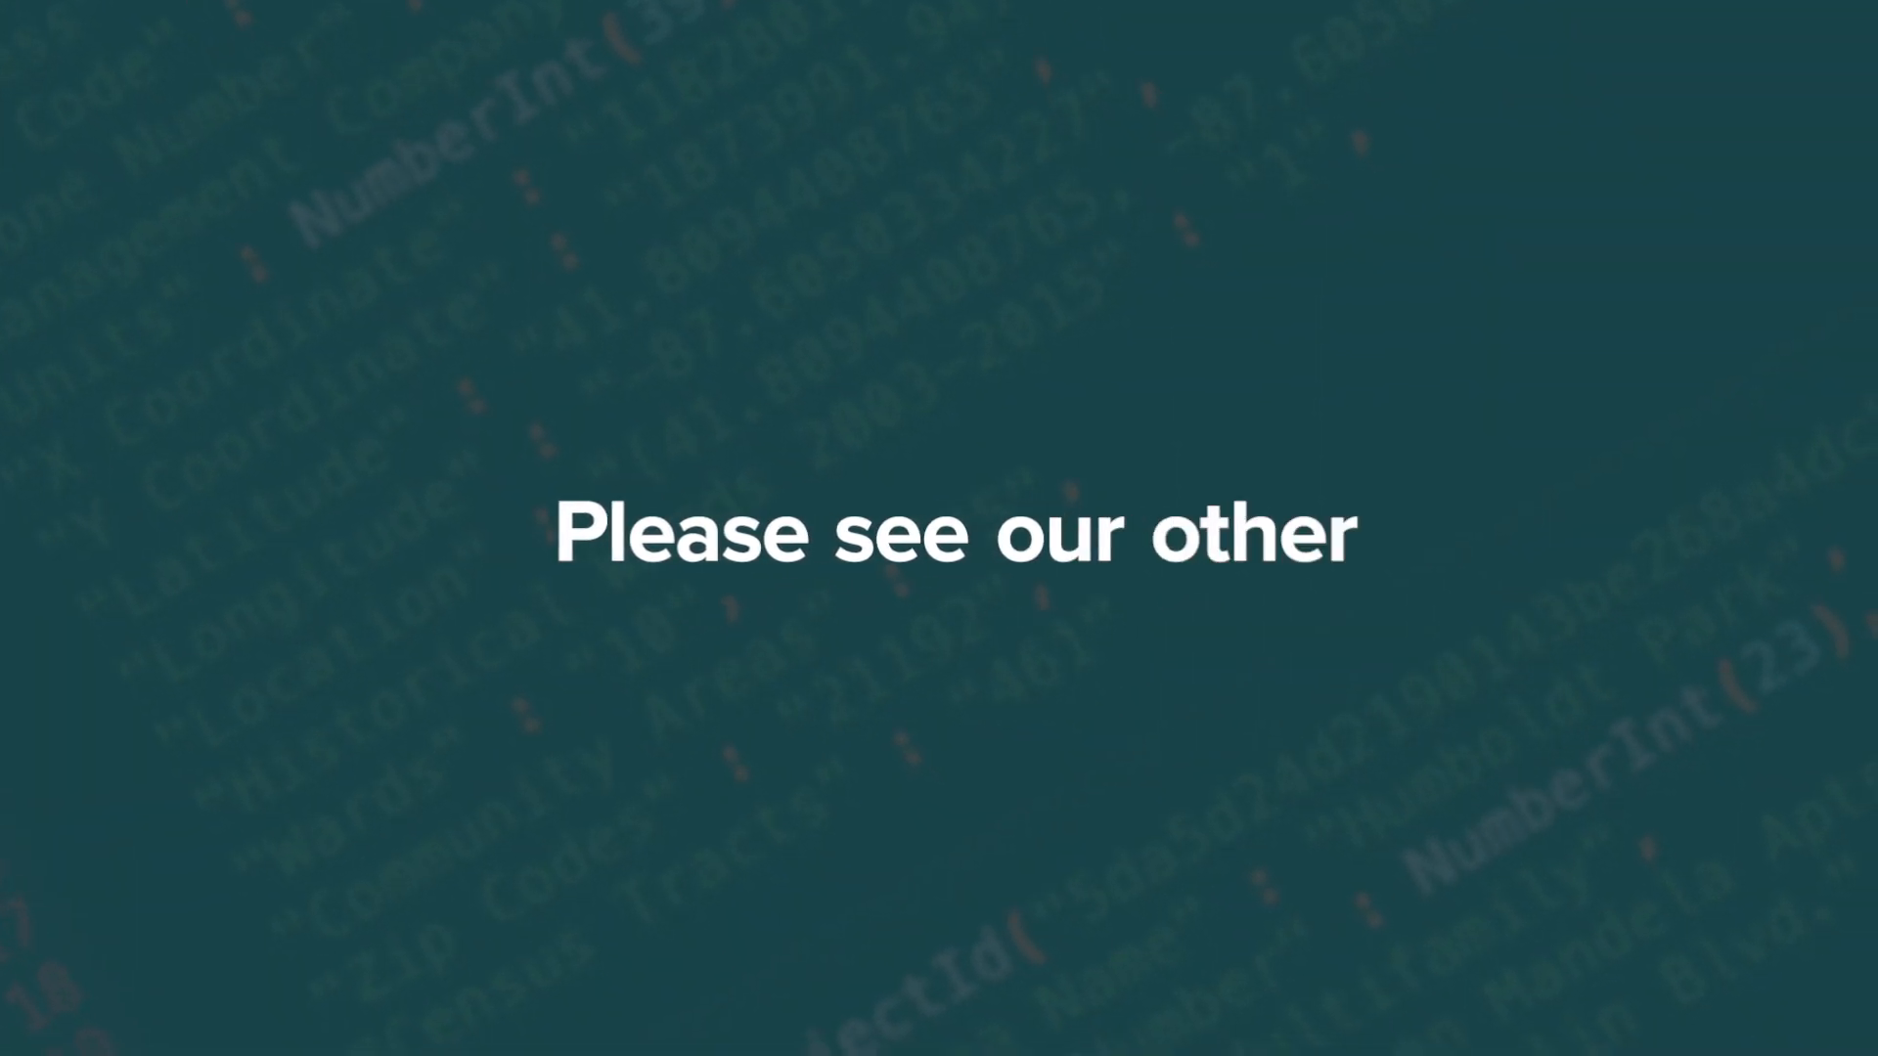